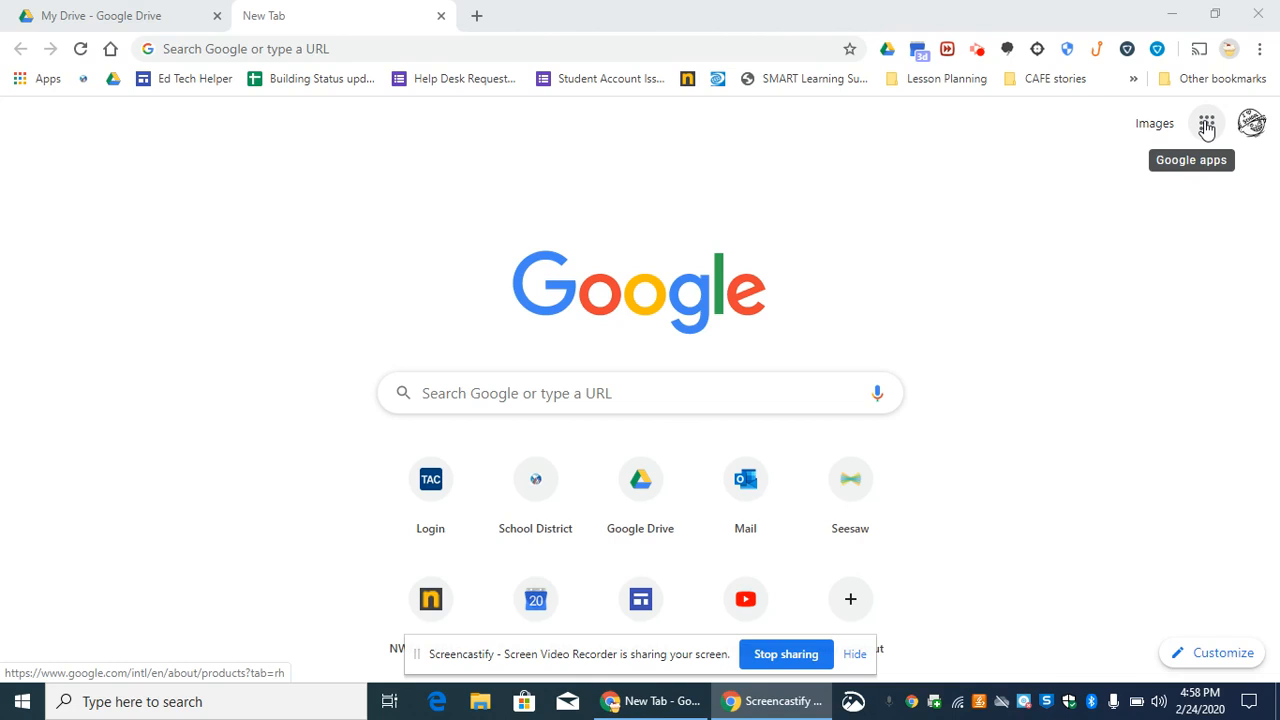
- Open the Google Forms home page at forms.google.com in the new browser tab
left_click(465, 49)
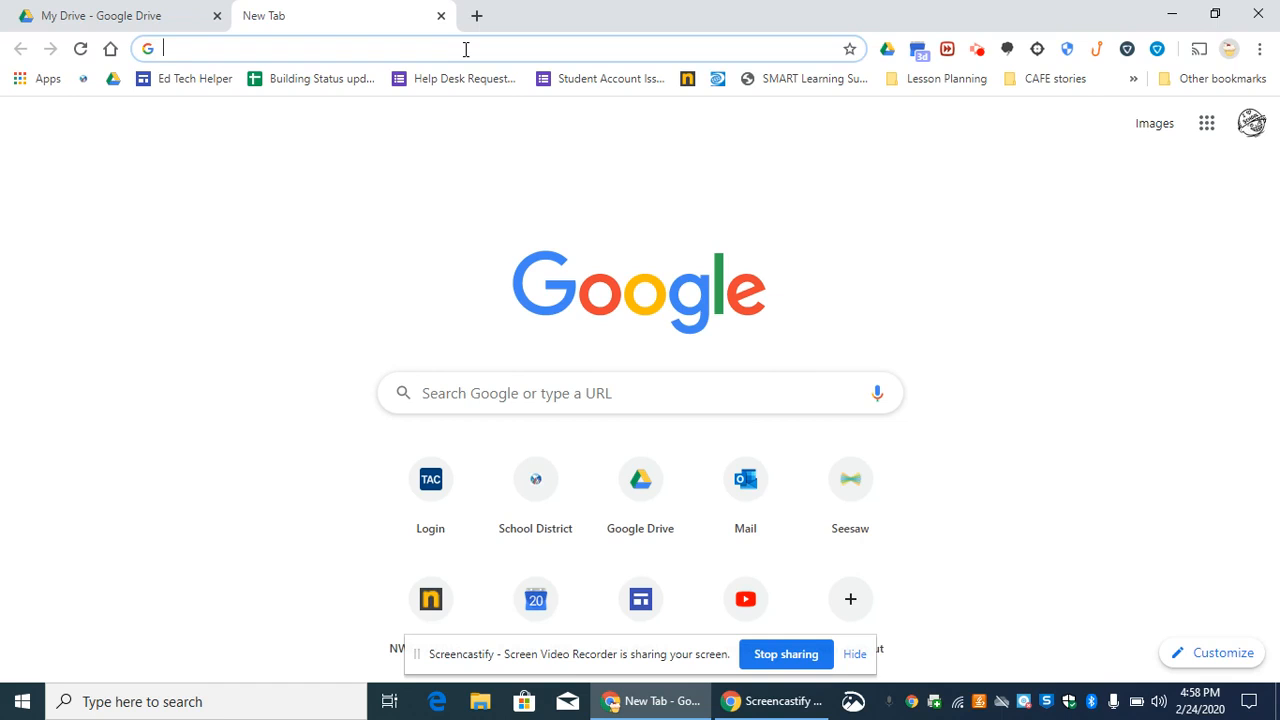
type("fr")
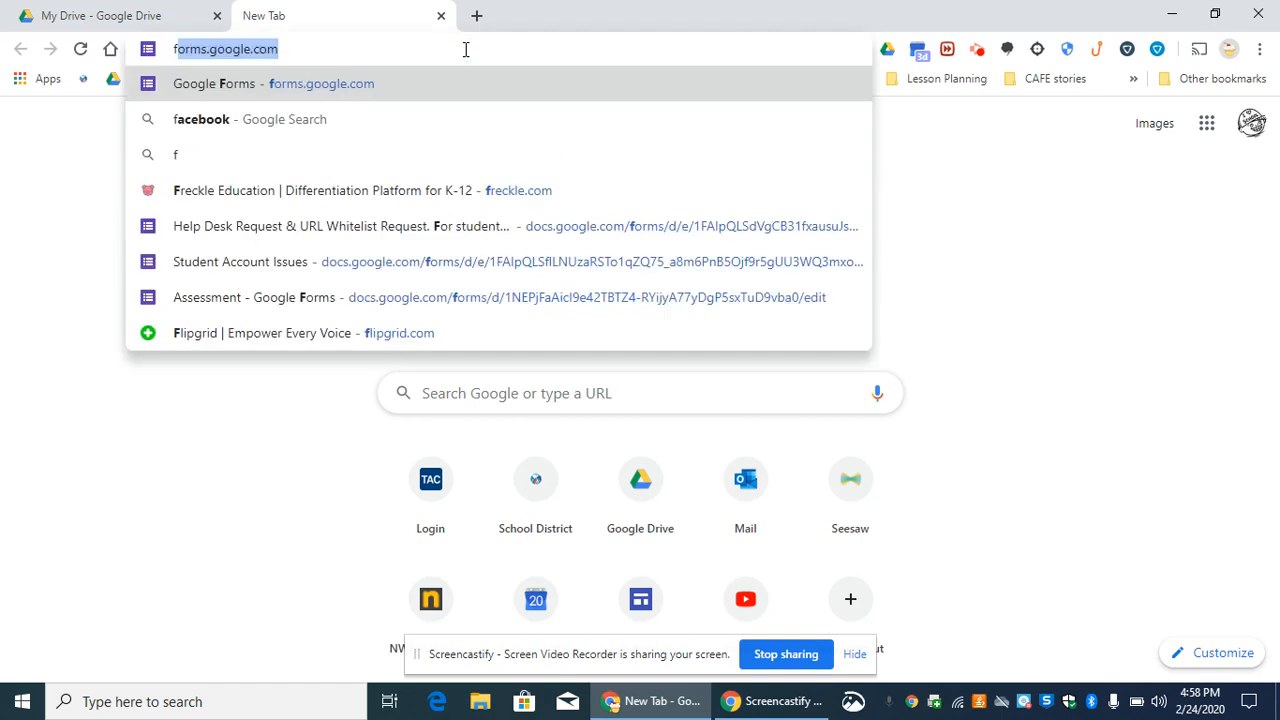
key("BackSpace")
key("BackSpace")
type("orms")
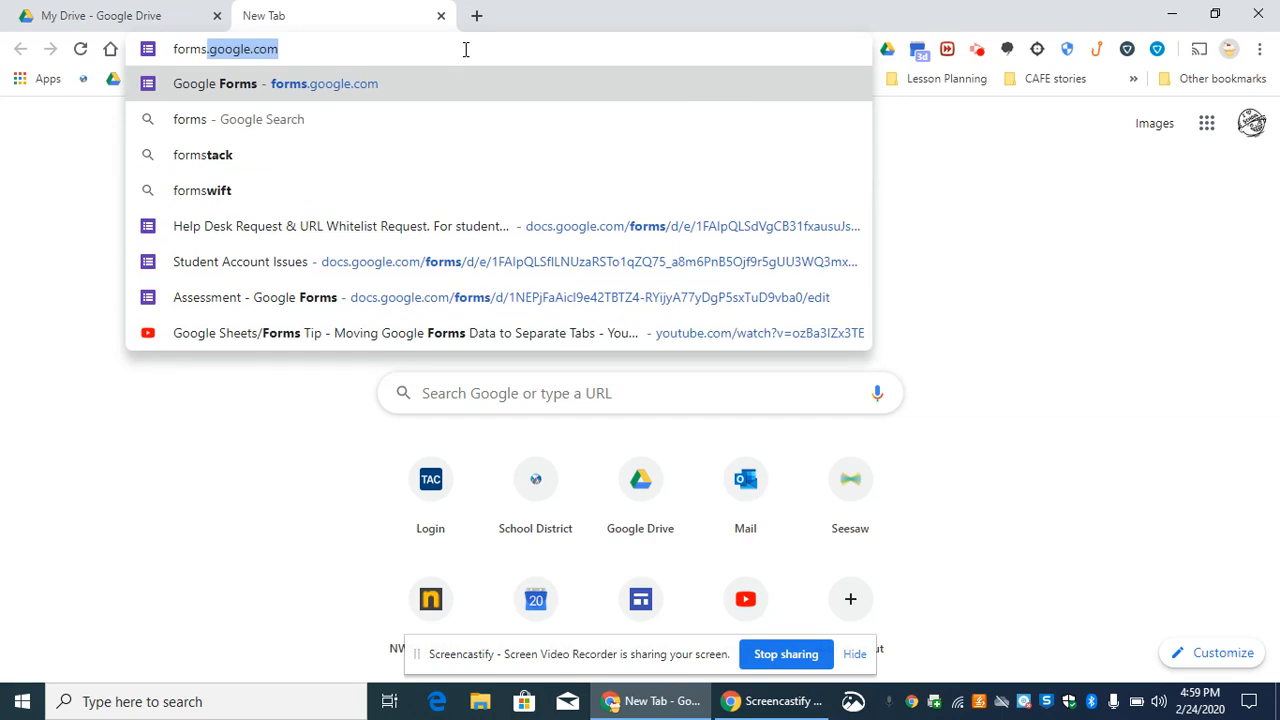
key("Return")
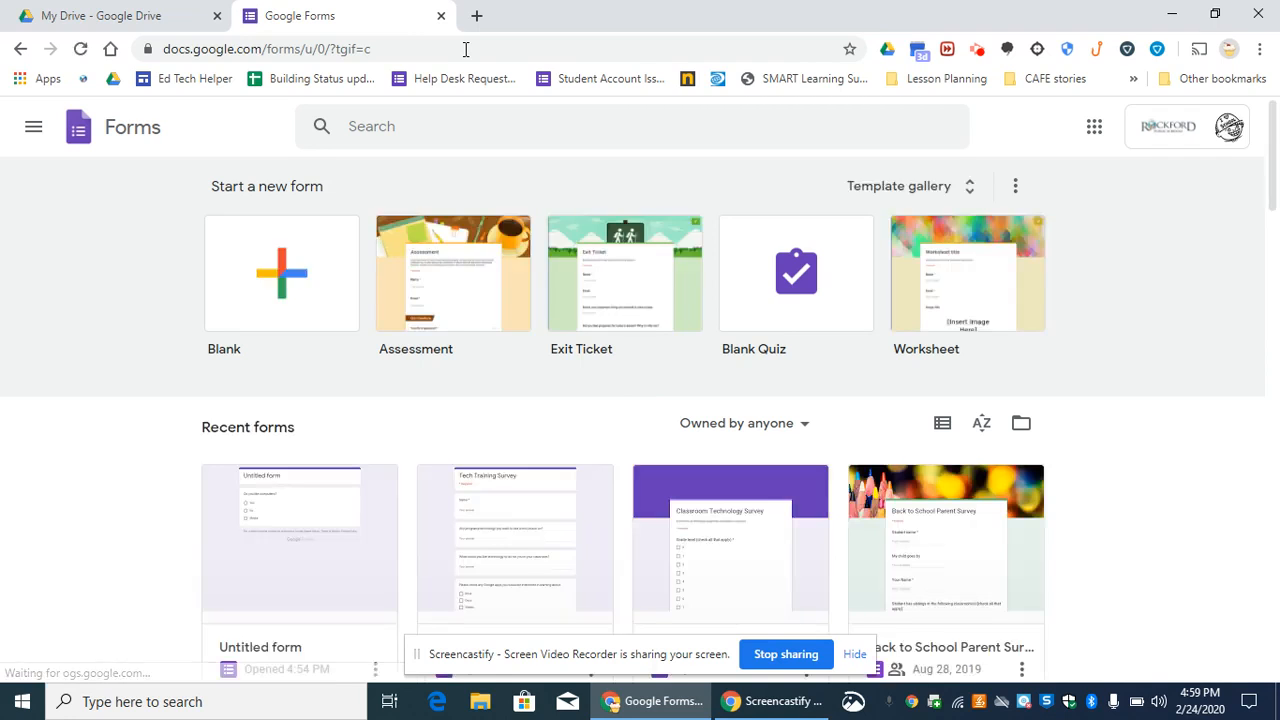
- Switch to Google Drive and examine the choices for creating a new Google Form, blank or from a template
left_click(75, 17)
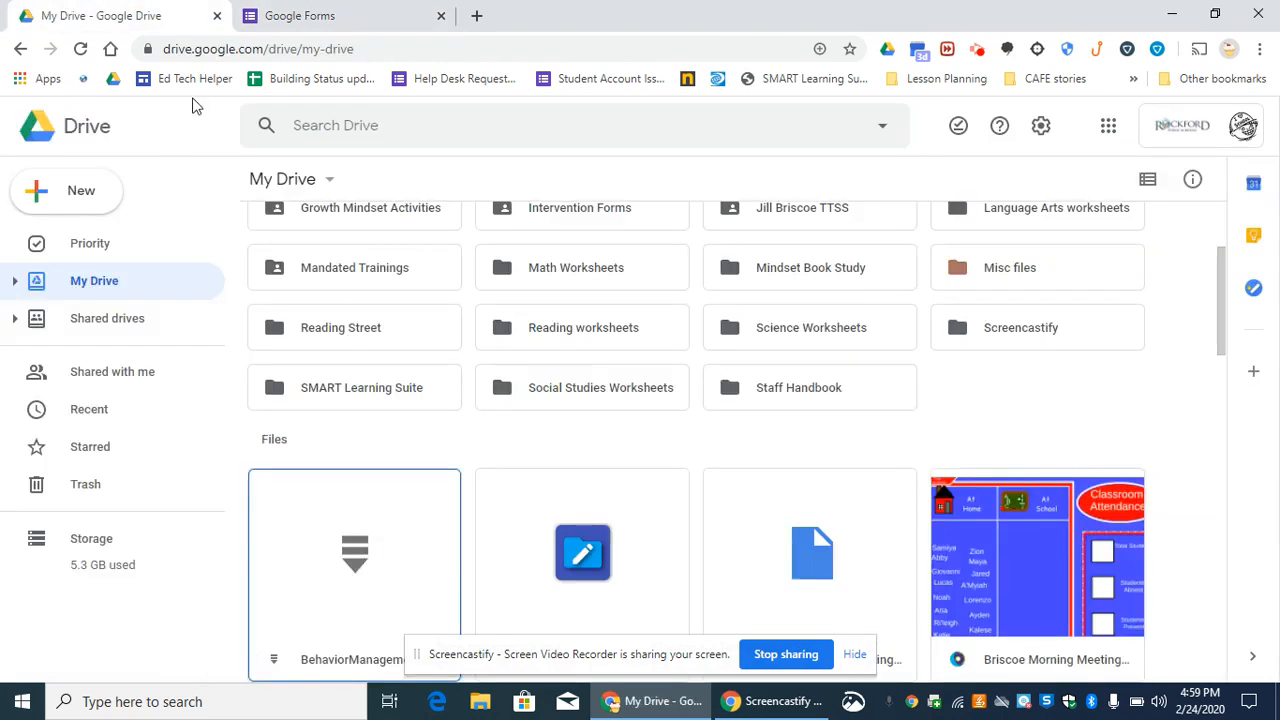
left_click(86, 192)
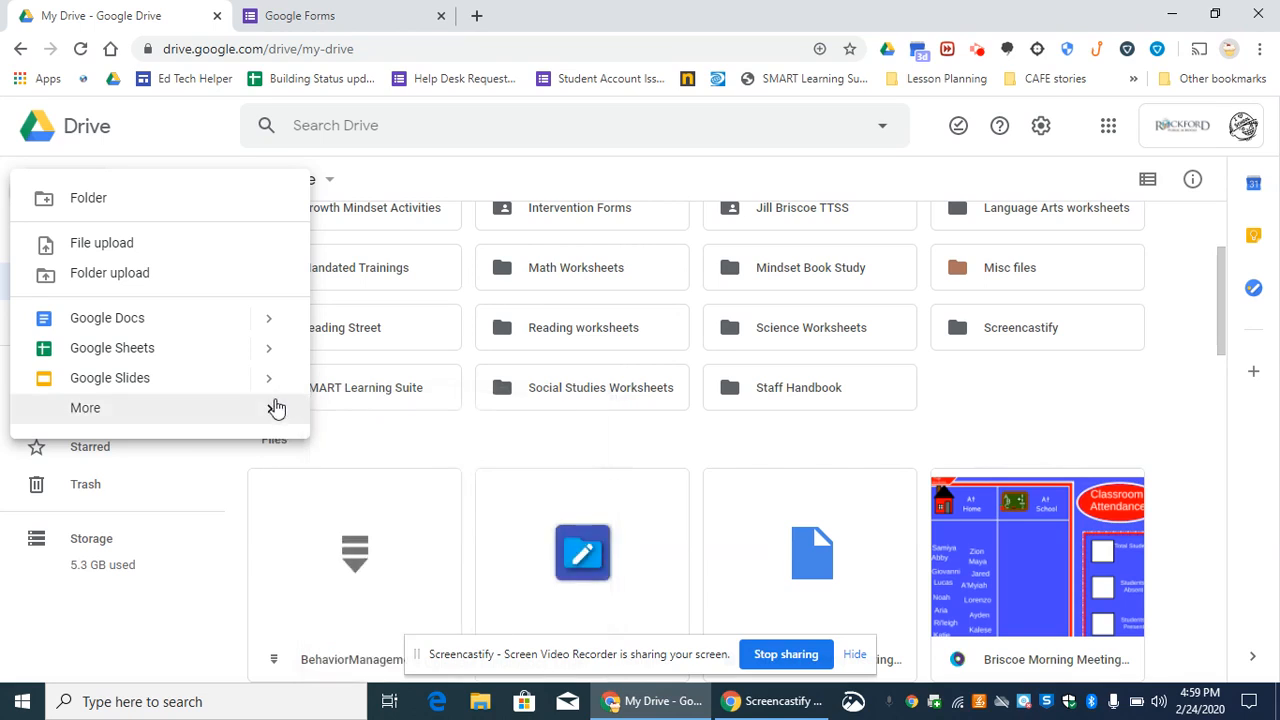
mouse_move(271, 409)
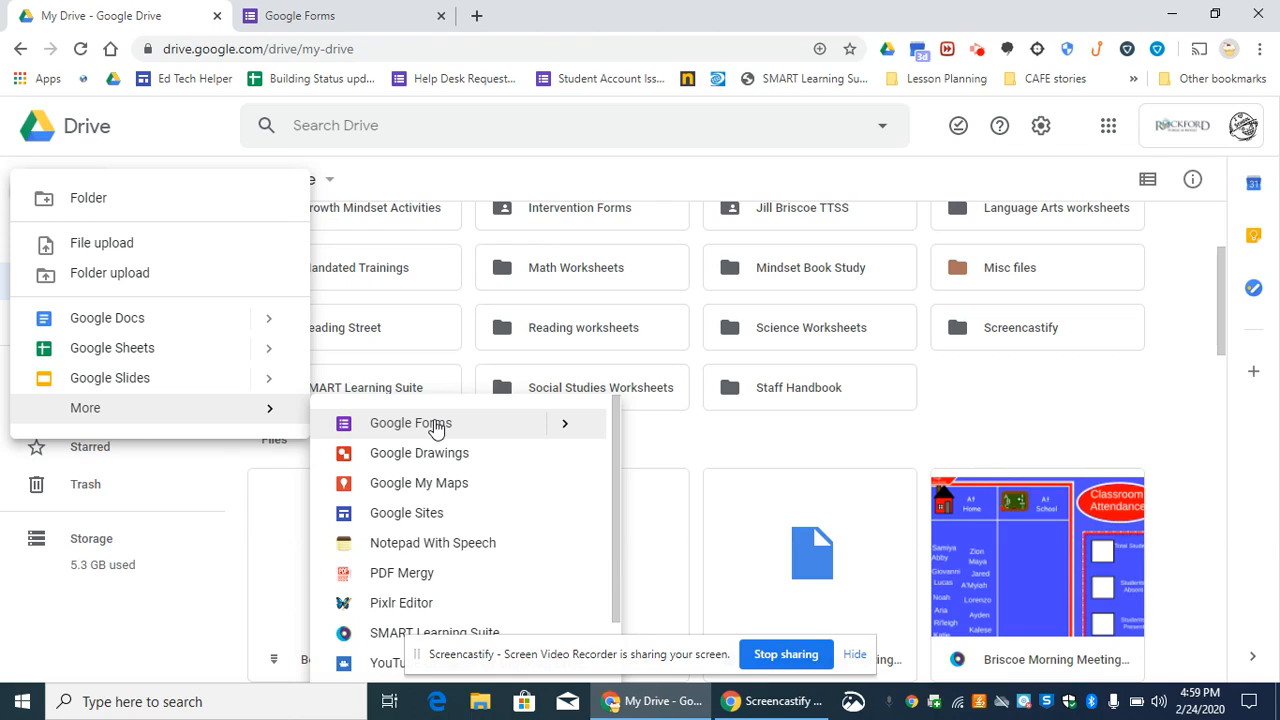
left_click(568, 424)
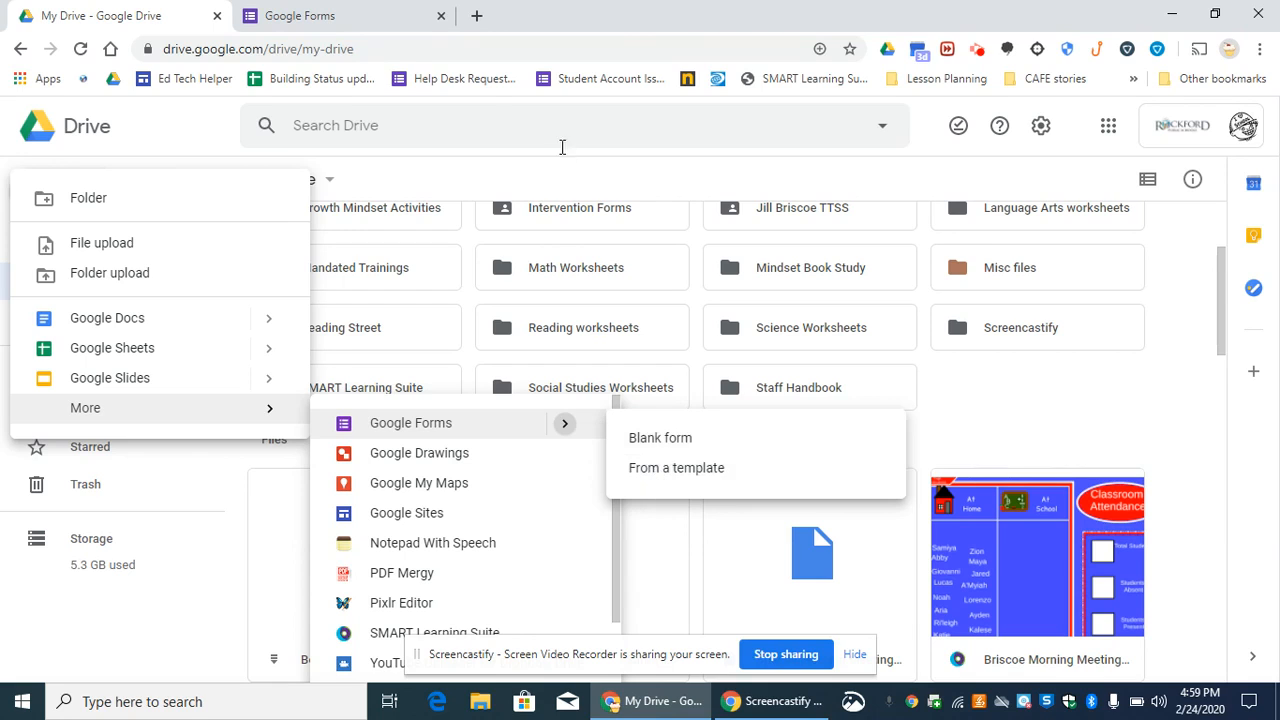
- Return to Google Forms, create a form from the Assessment template and dismiss the locked mode introduction
left_click(338, 12)
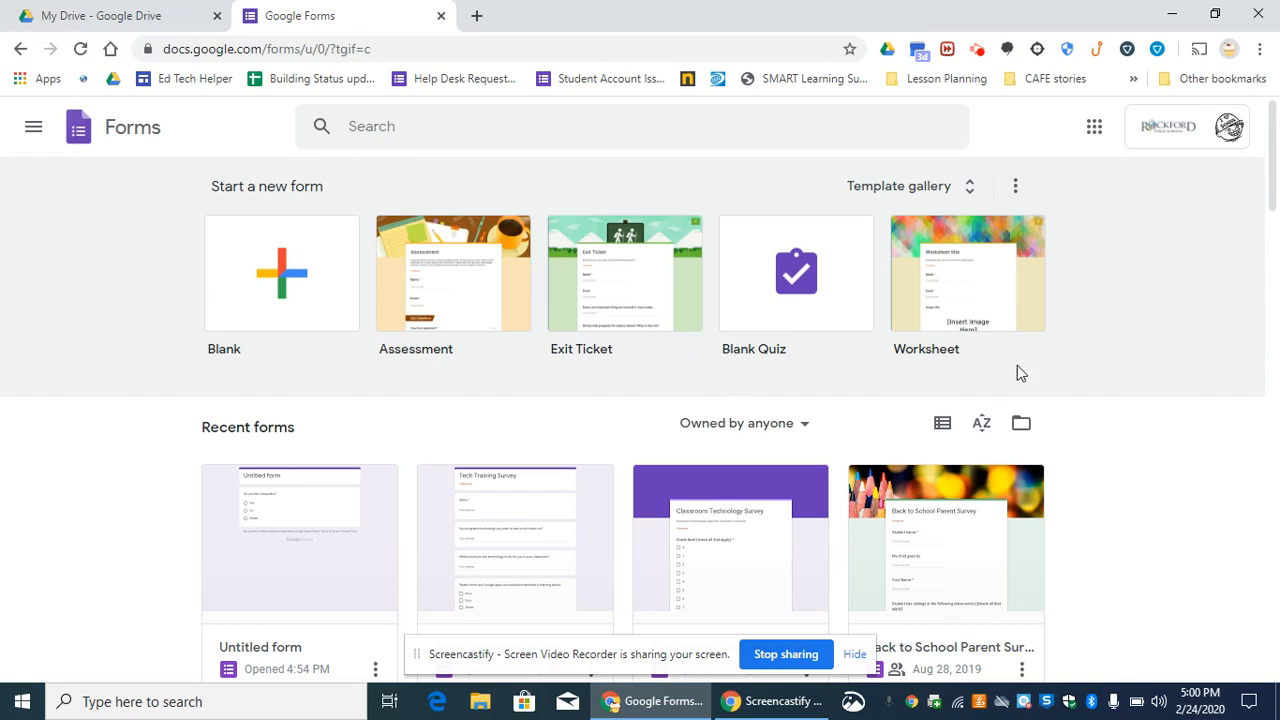
left_click(463, 316)
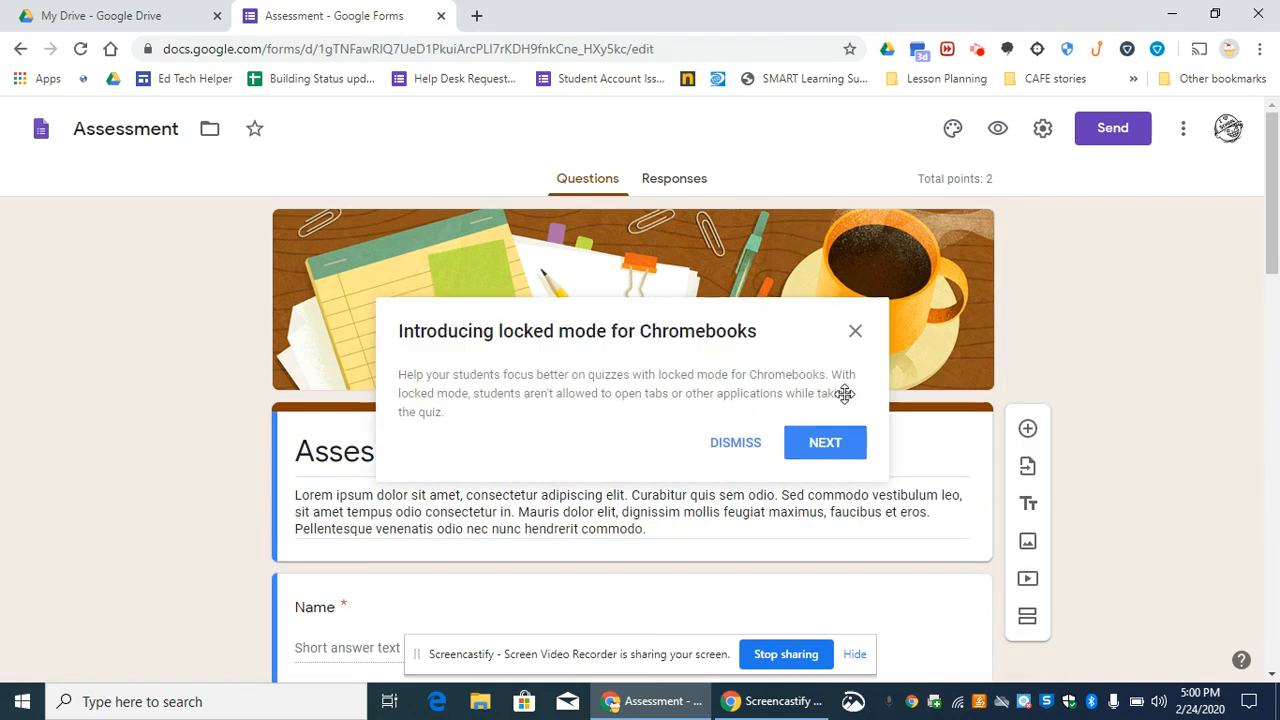
left_click(743, 449)
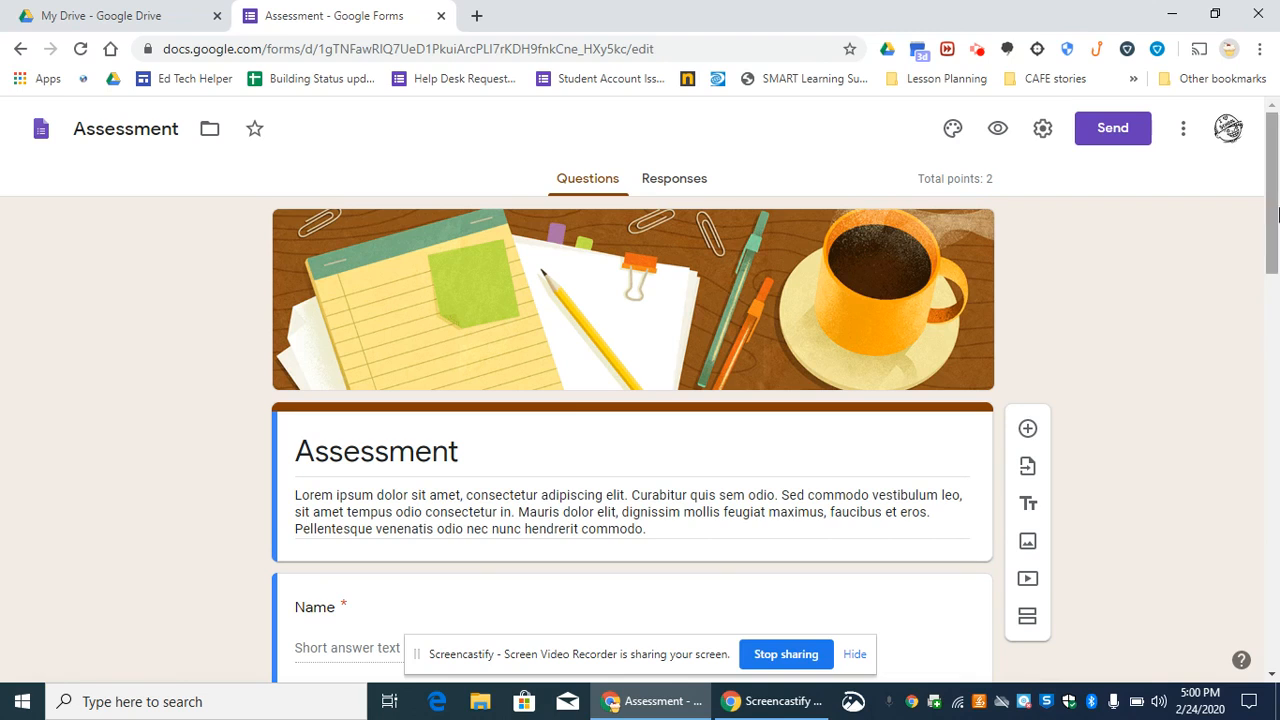
- Replace the title in the form's header section with "Plant quiz"
scroll(1273, 207, "down", 1)
left_click_drag(1273, 207, 1273, 240)
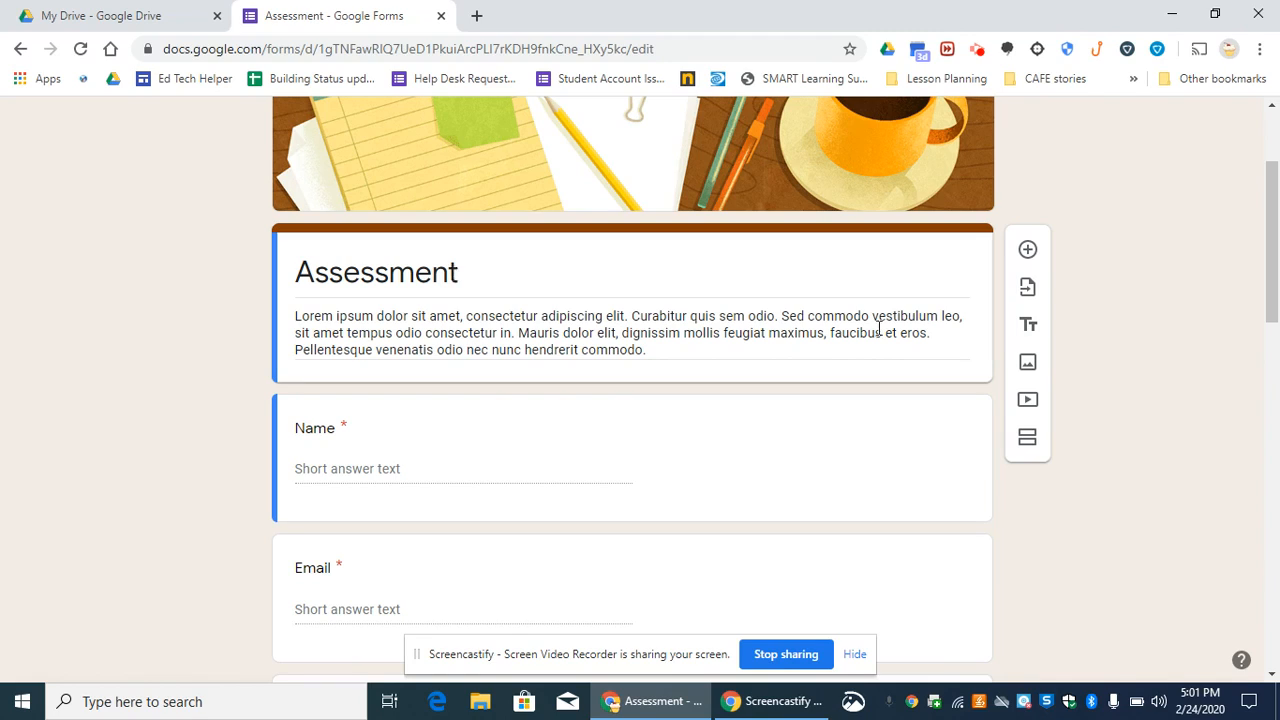
left_click(656, 255)
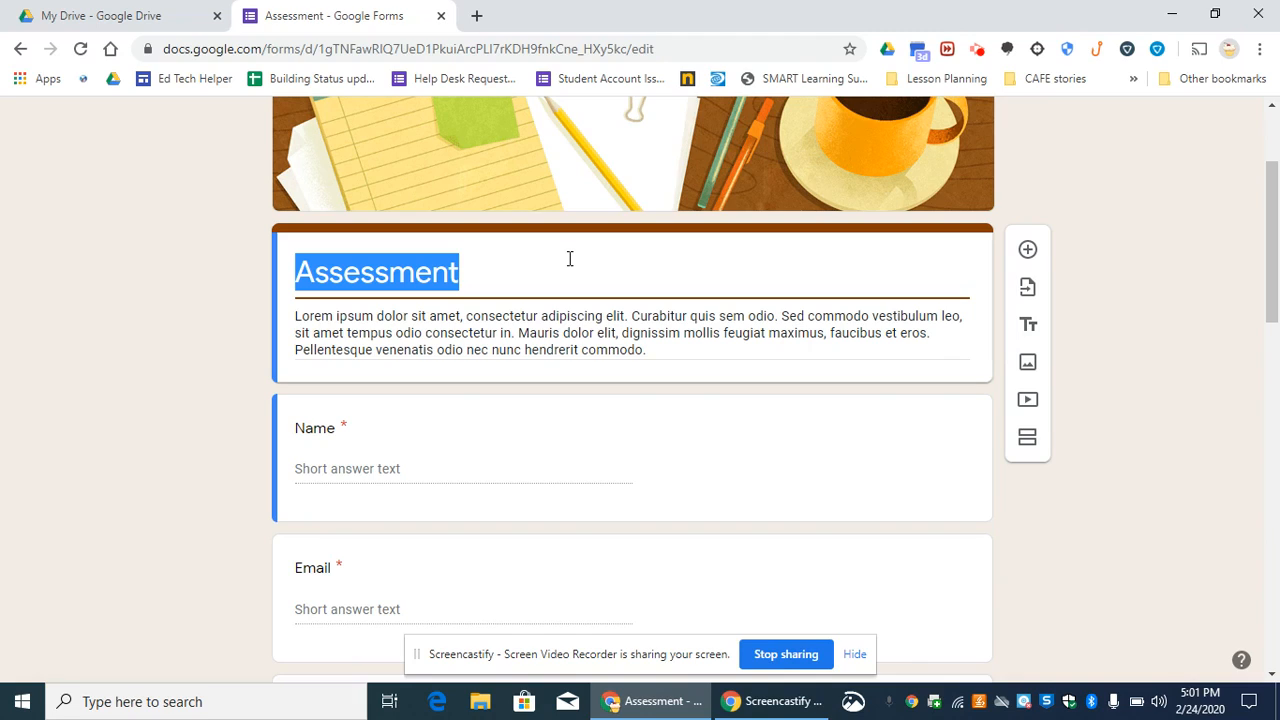
type("Plant quiz")
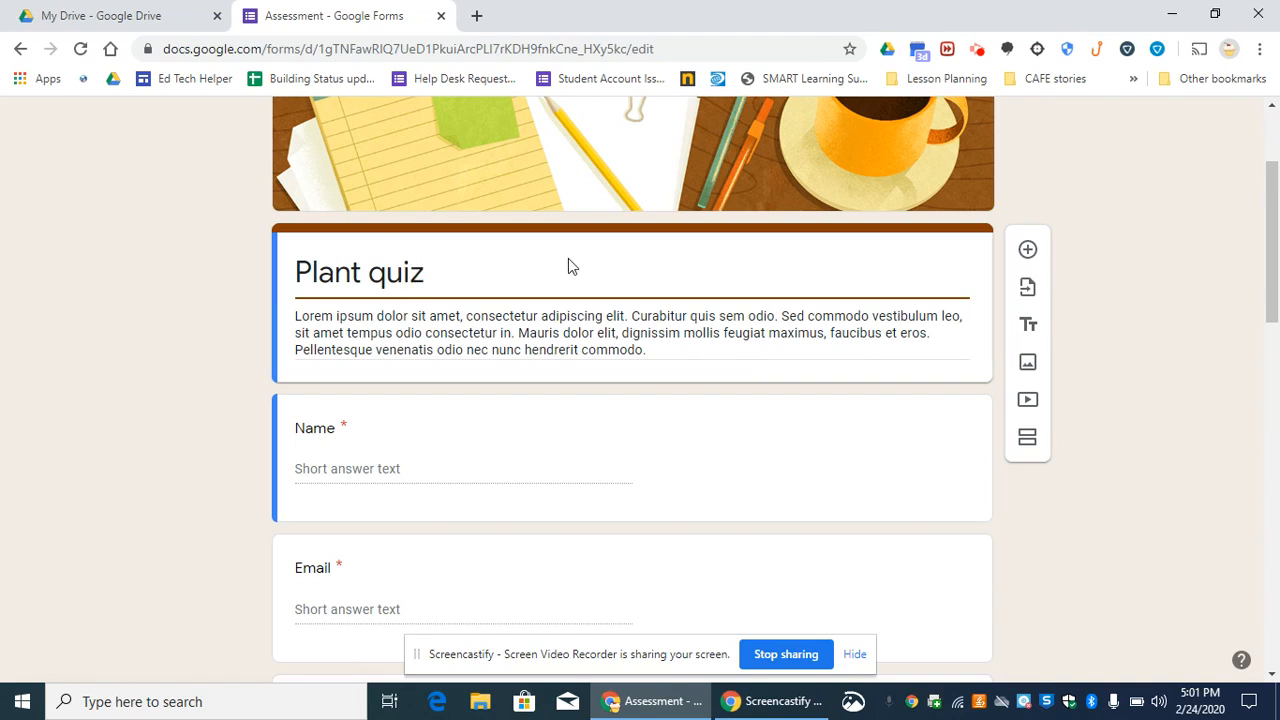
- Replace the placeholder description below the form title with "This is a five point quiz"
triple_click(572, 325)
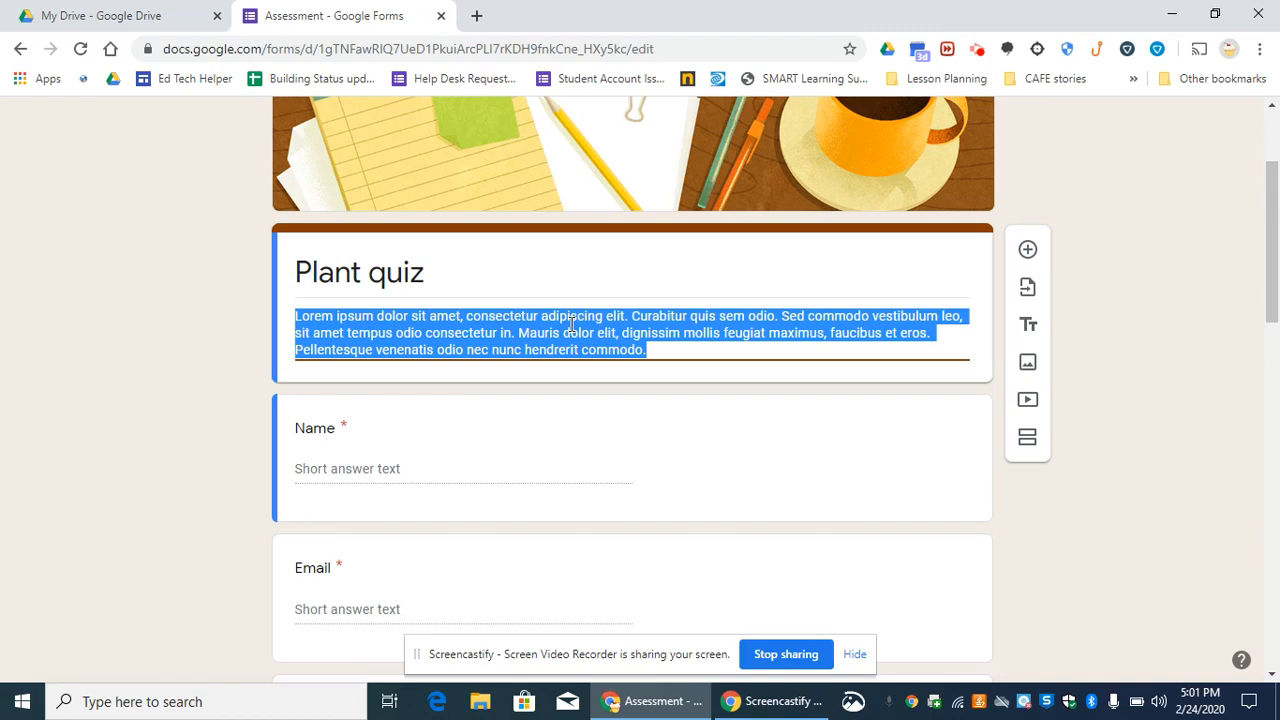
type("This ")
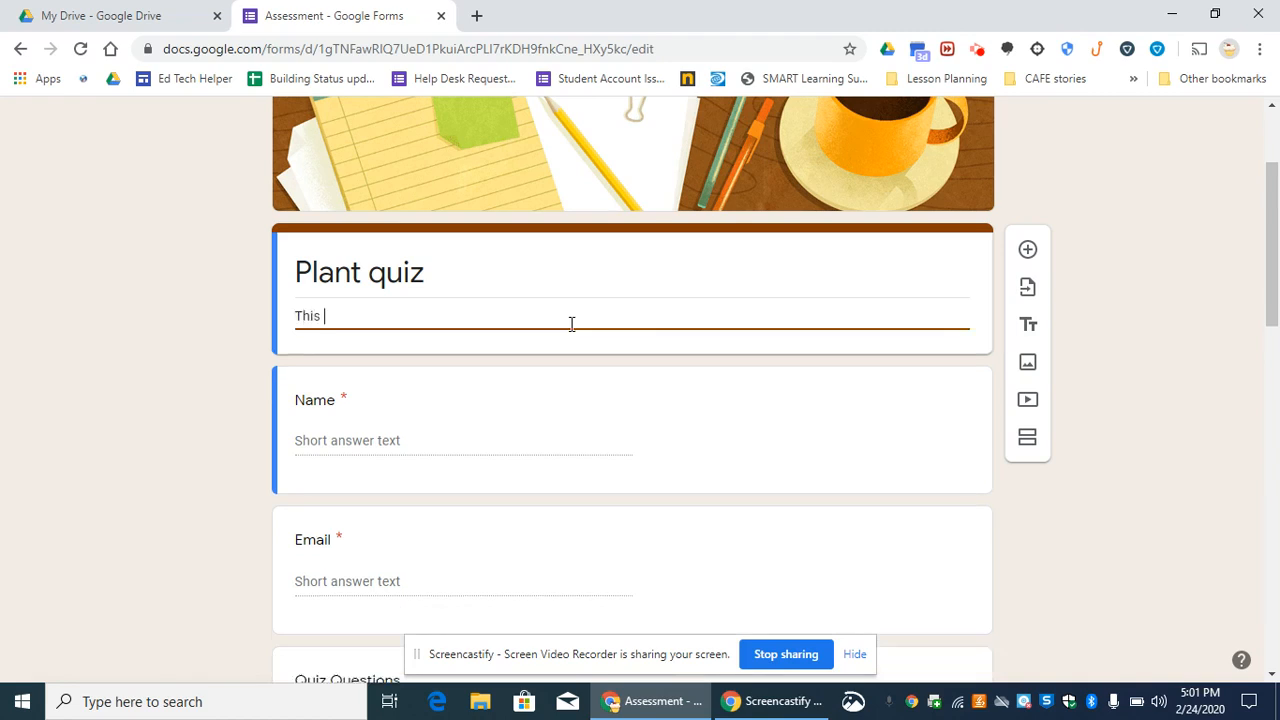
type("is a five point quiz")
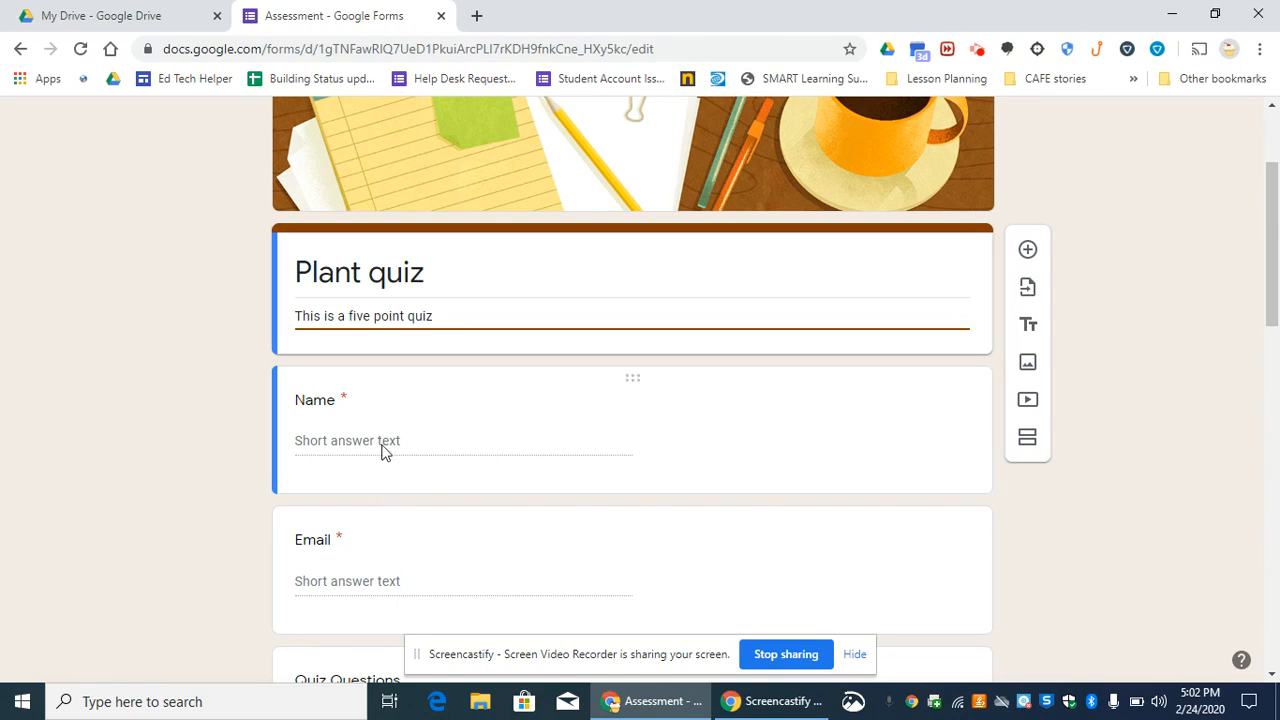
- Select the Name question and examine the available question types without changing the short answer type
left_click(686, 406)
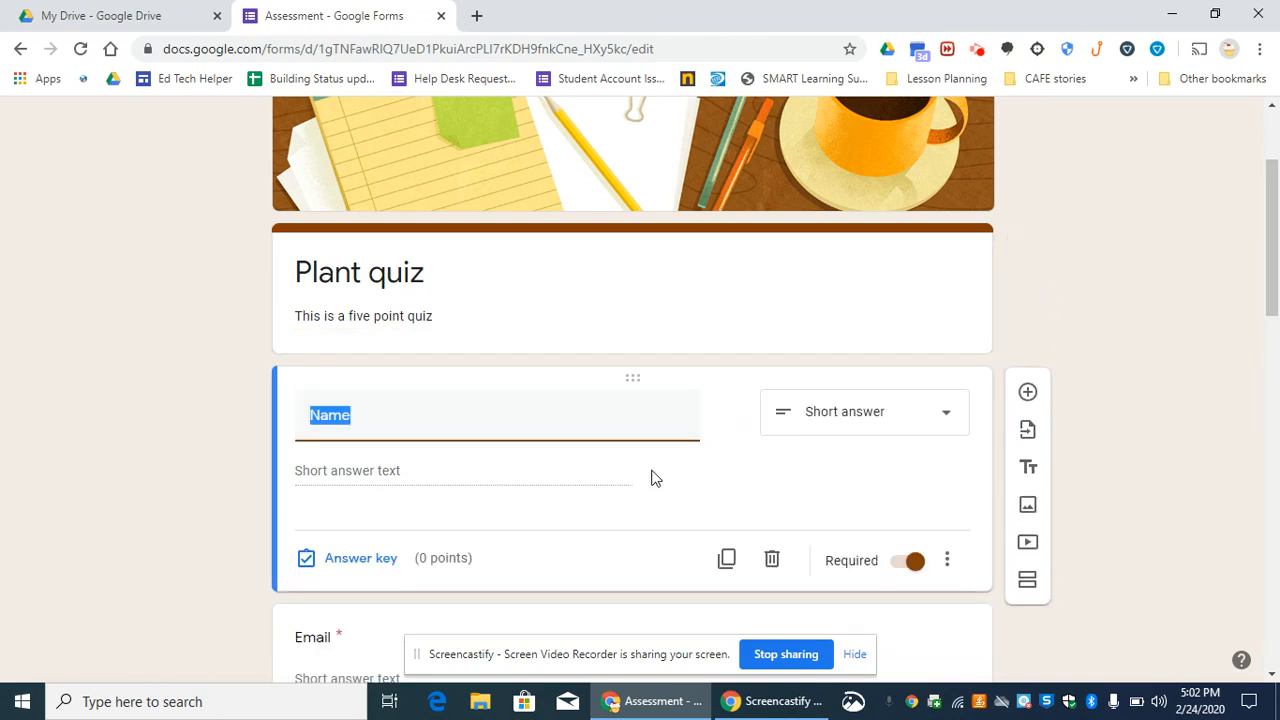
left_click(955, 424)
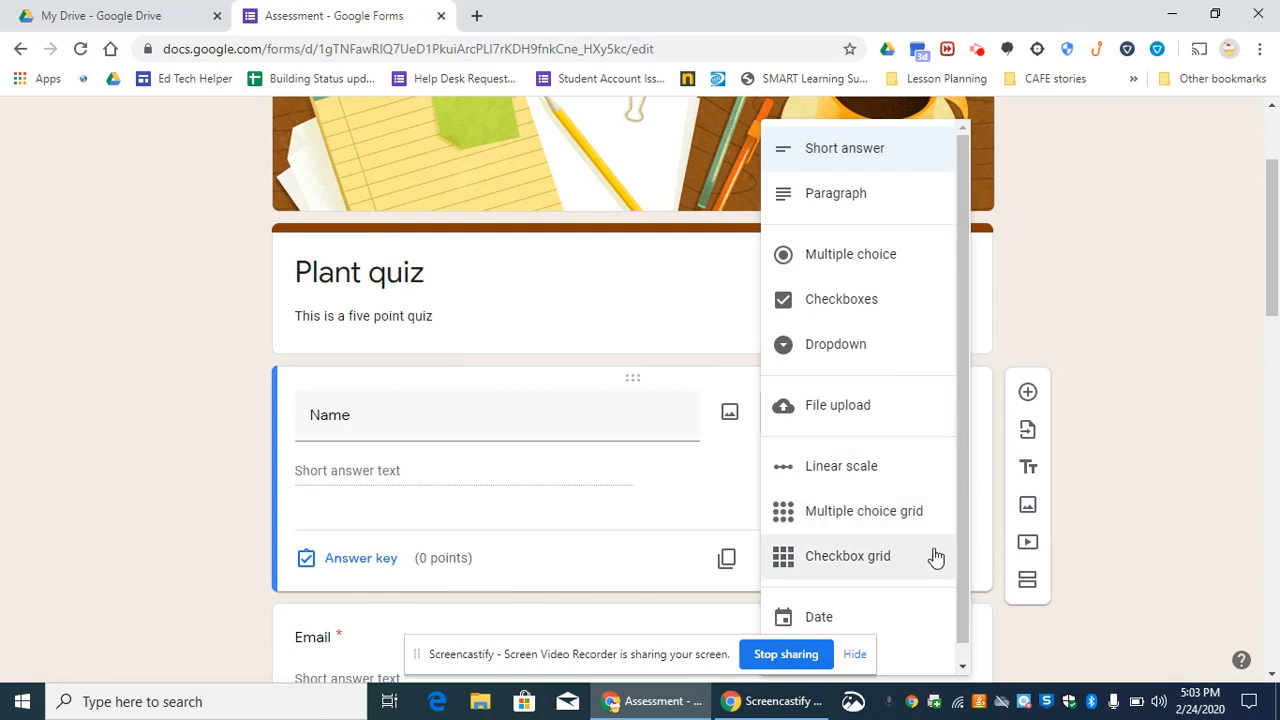
left_click_drag(957, 473, 958, 491)
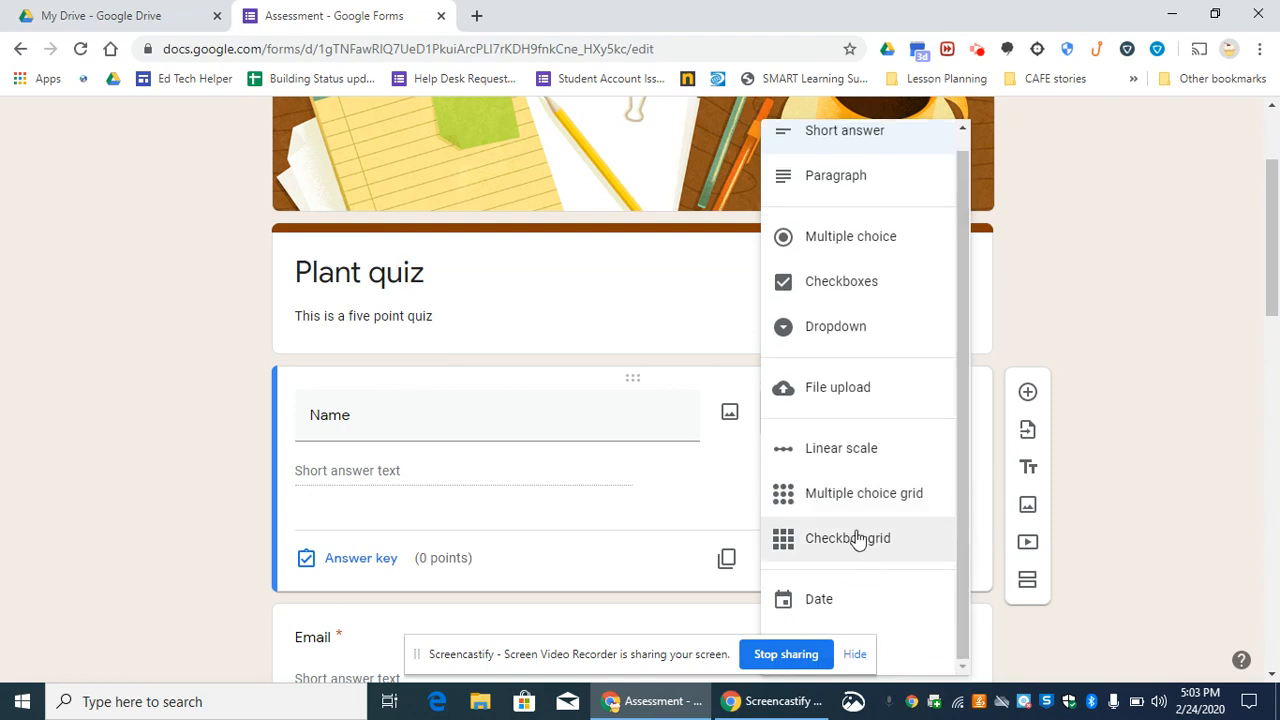
left_click(676, 487)
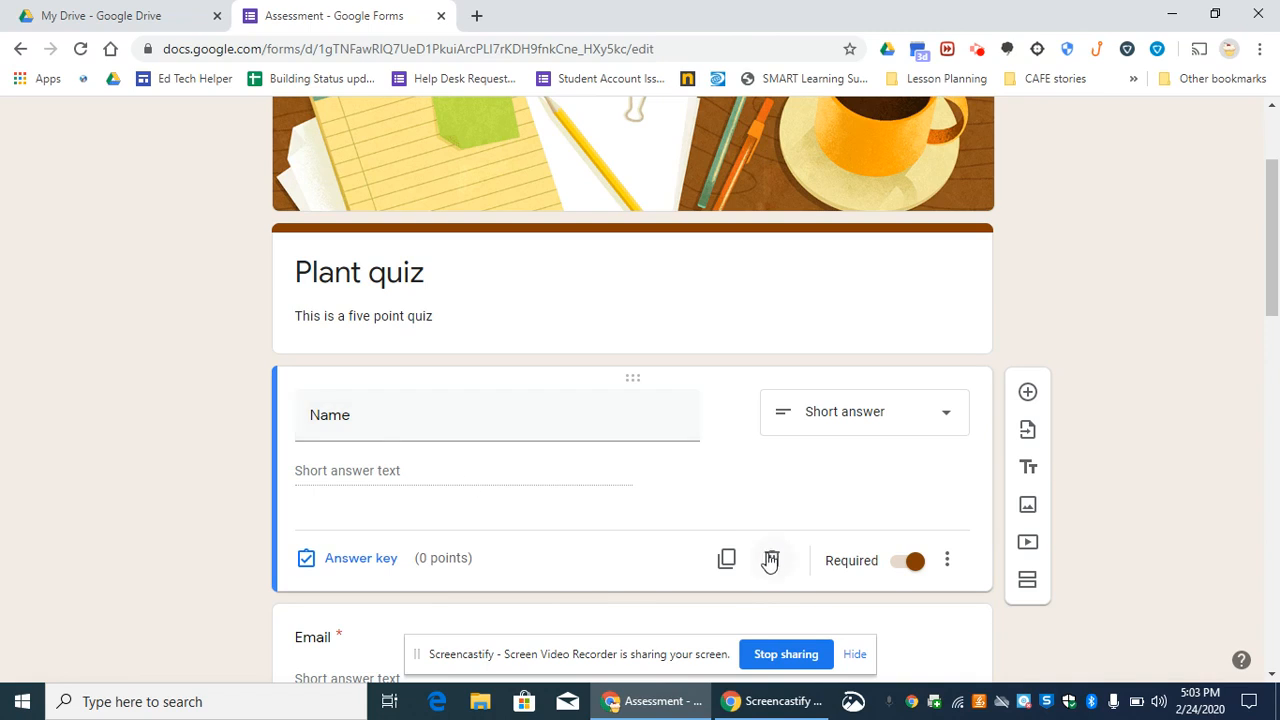
- Open the Name question's answer key and look at its answer feedback options, leaving the feedback empty
left_click(387, 569)
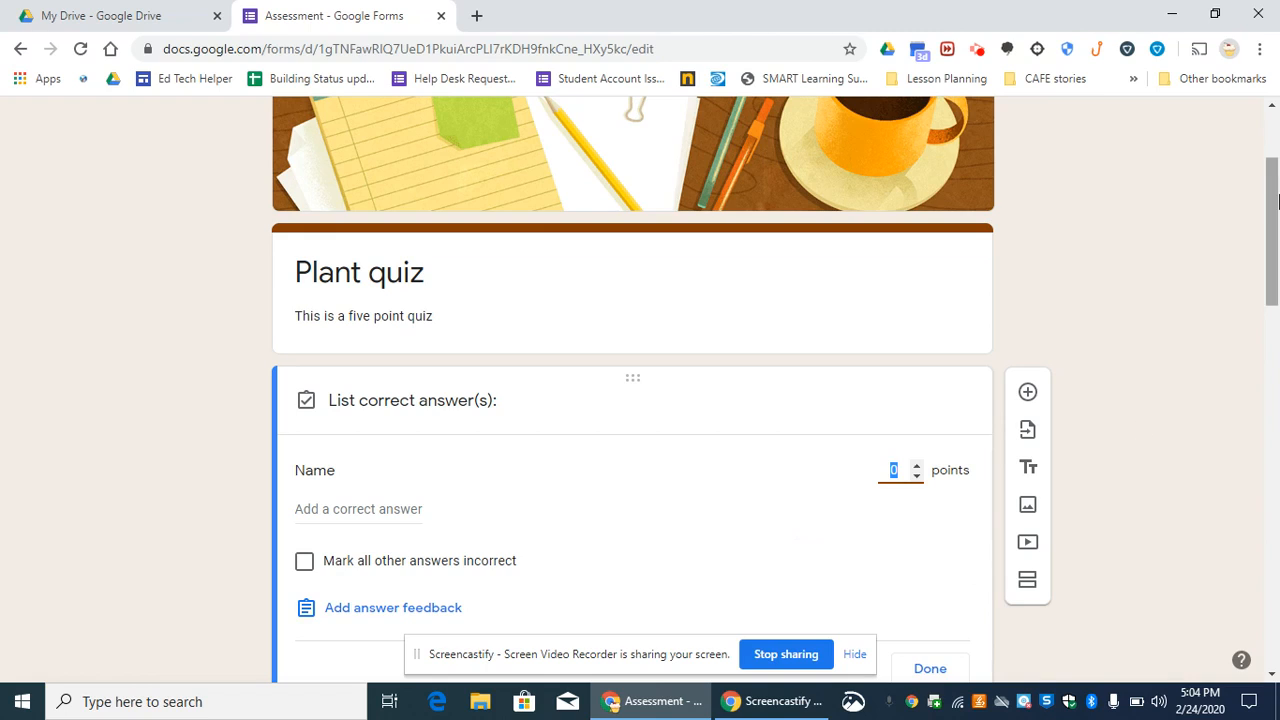
left_click_drag(1276, 202, 1277, 226)
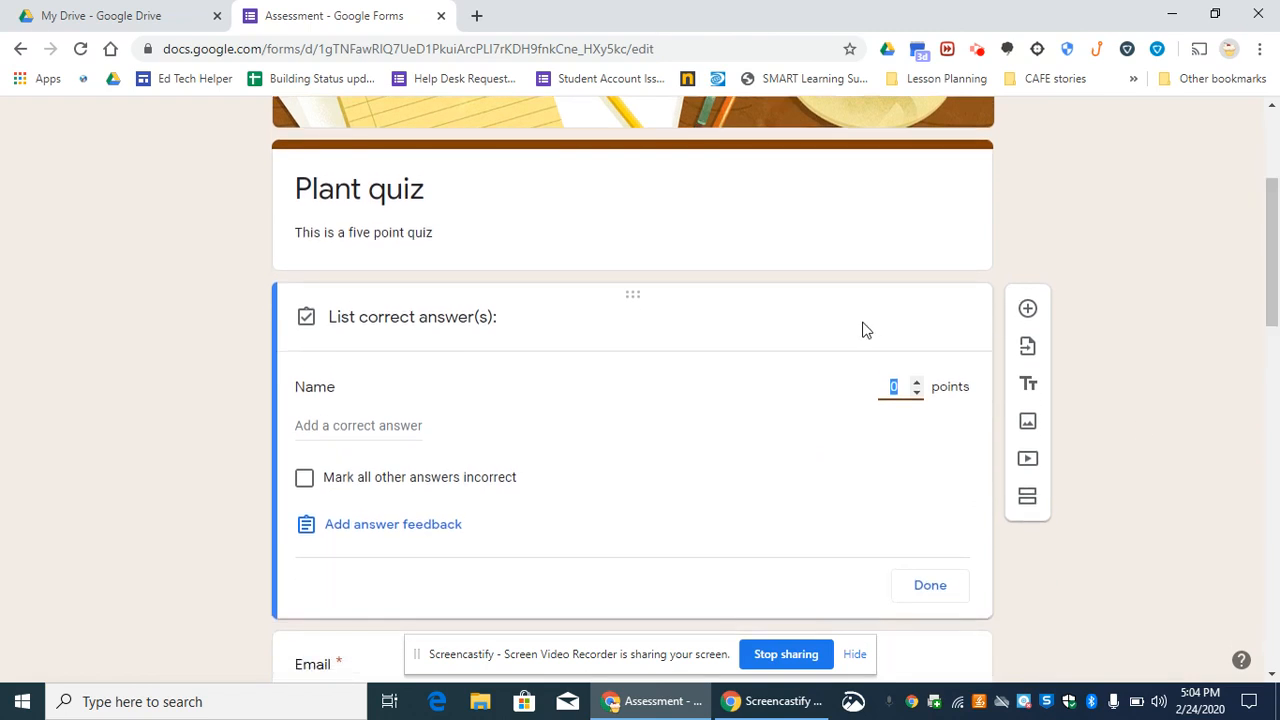
left_click(441, 535)
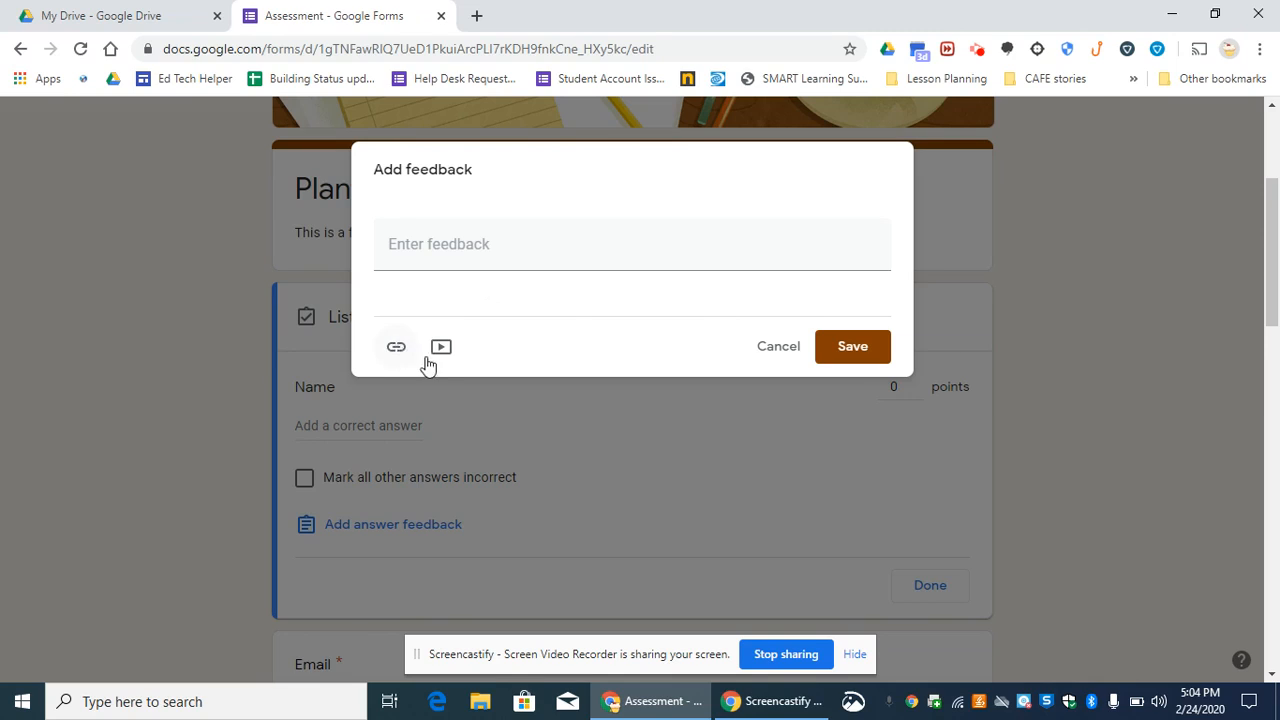
left_click(772, 347)
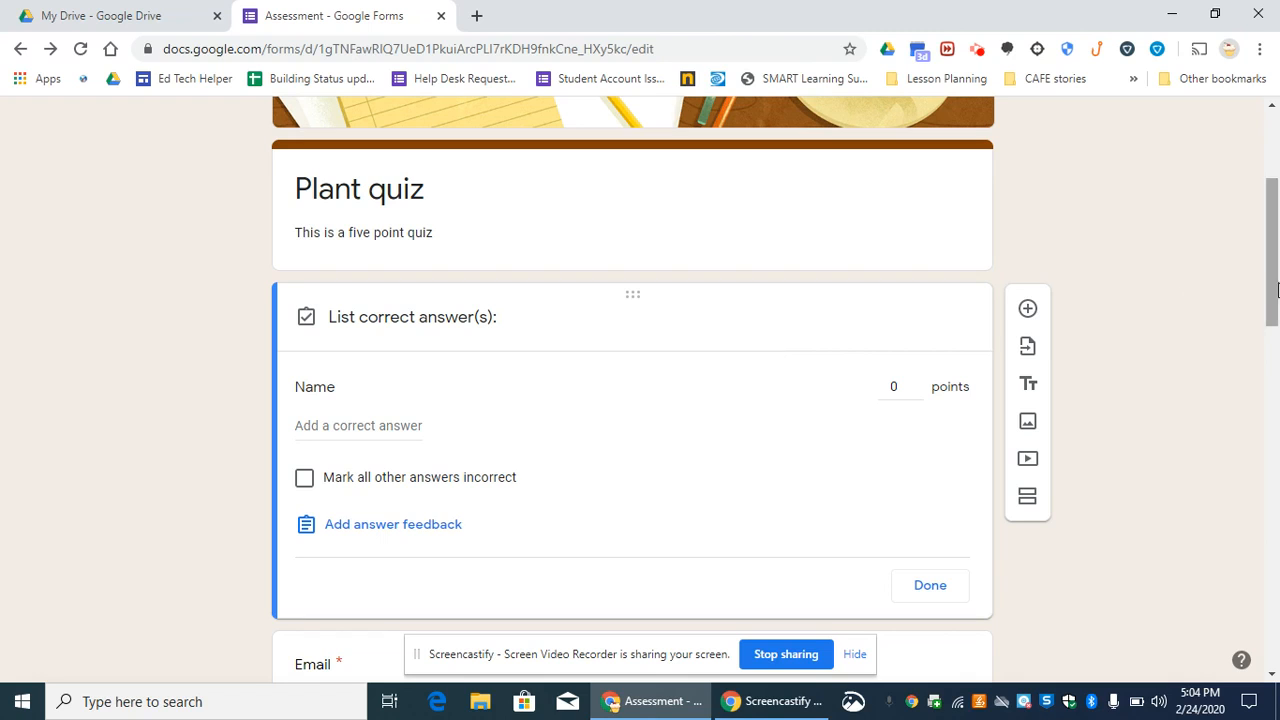
- Turn off the limit to 1 response in the form's general settings
left_click_drag(1274, 280, 1272, 218)
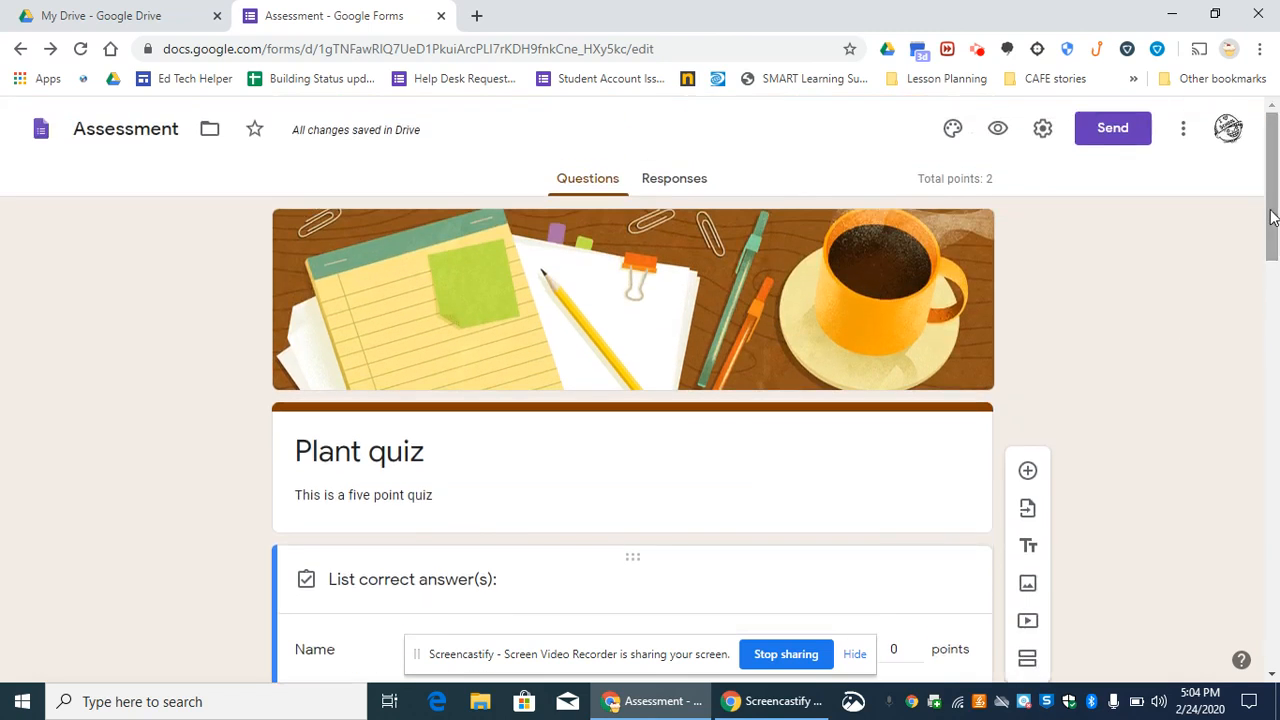
left_click(1043, 130)
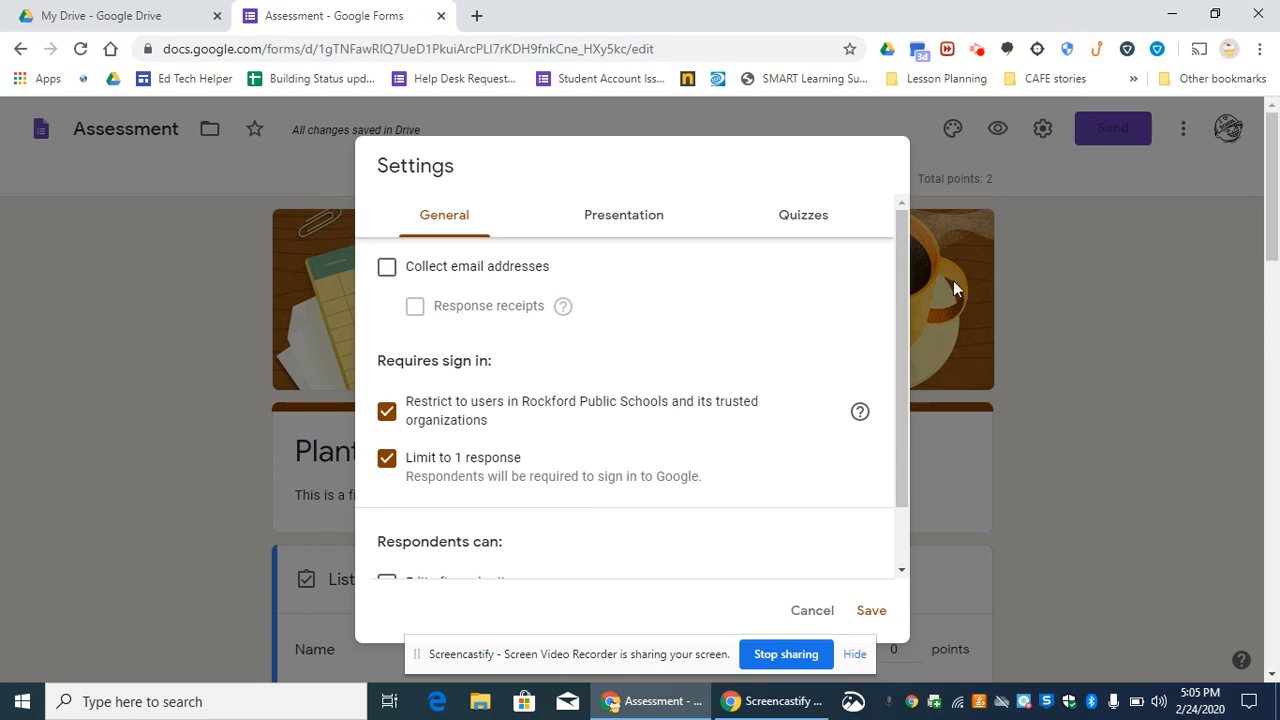
scroll(905, 316, "down", 1)
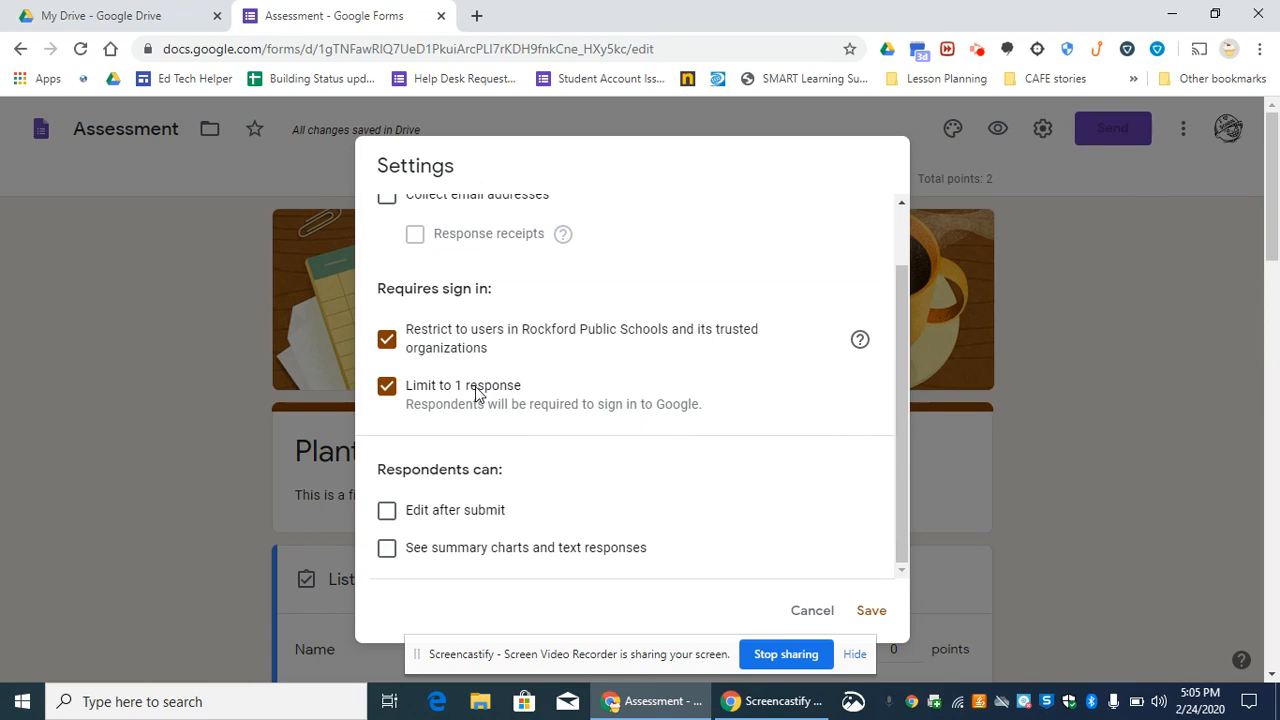
left_click(387, 387)
left_click_drag(903, 557, 886, 366)
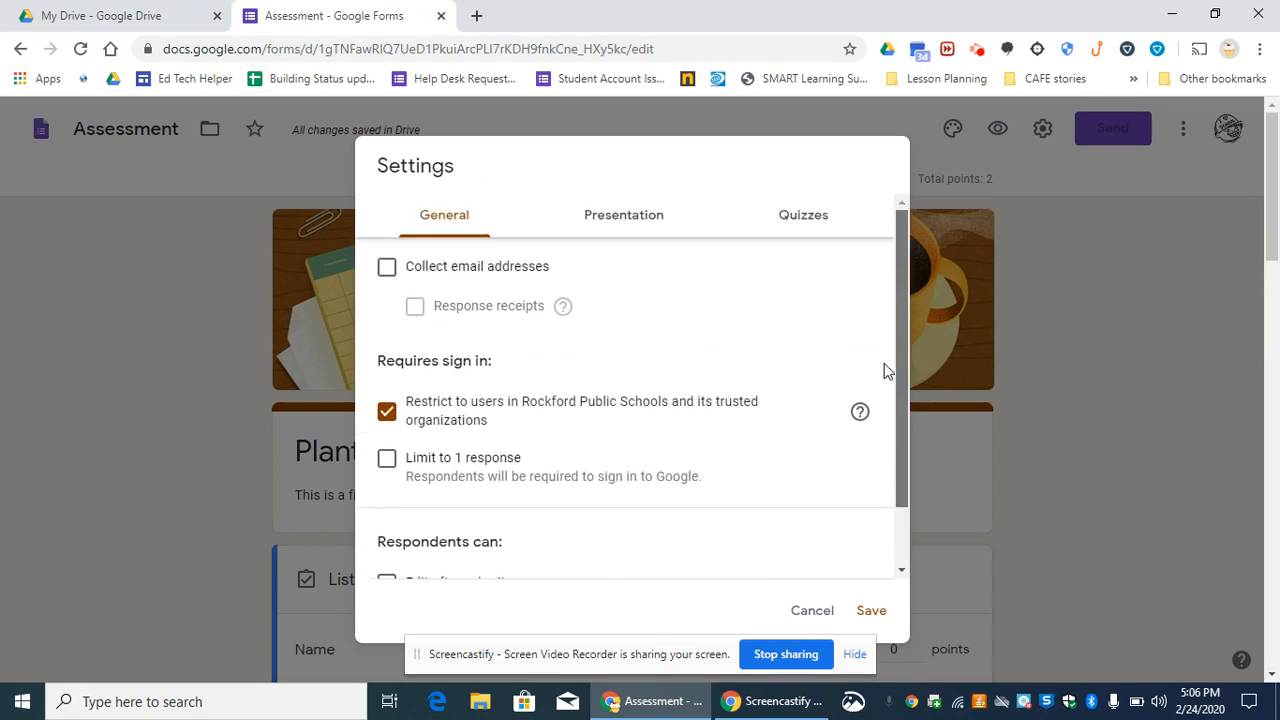
- Review the form's presentation settings and its quiz settings for locked mode, grade release and what respondents can see
left_click(633, 219)
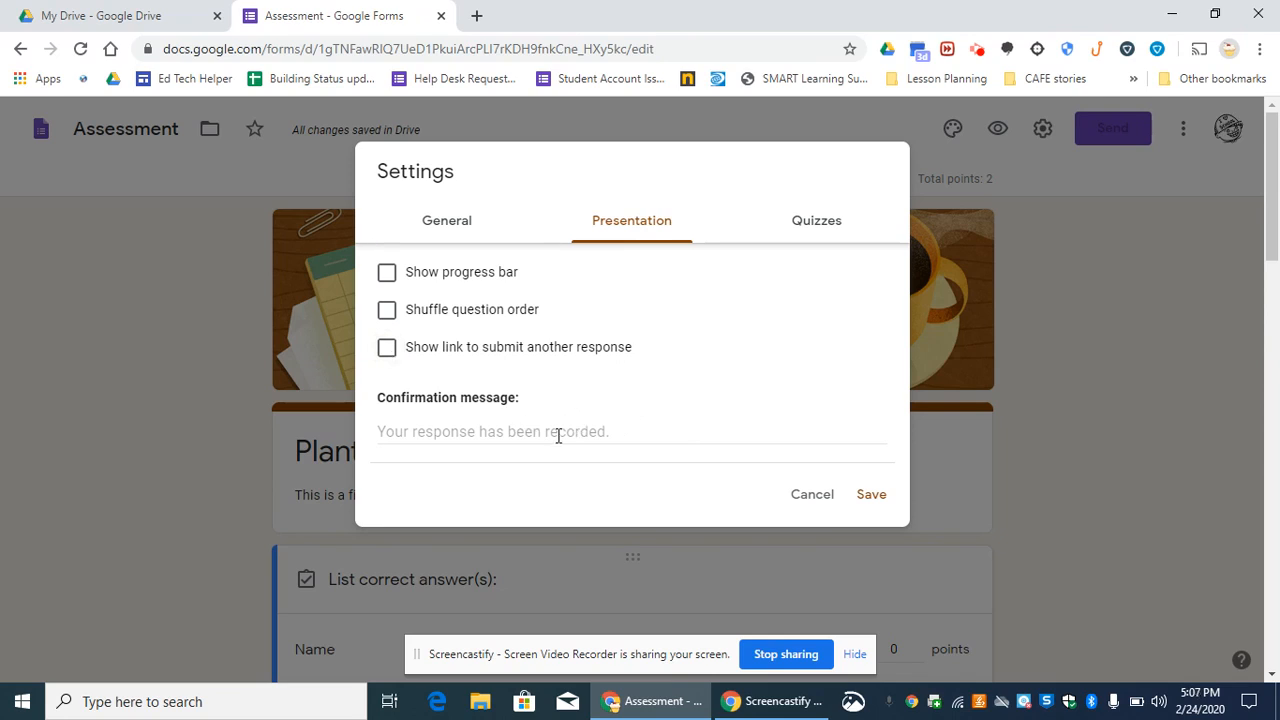
left_click(644, 436)
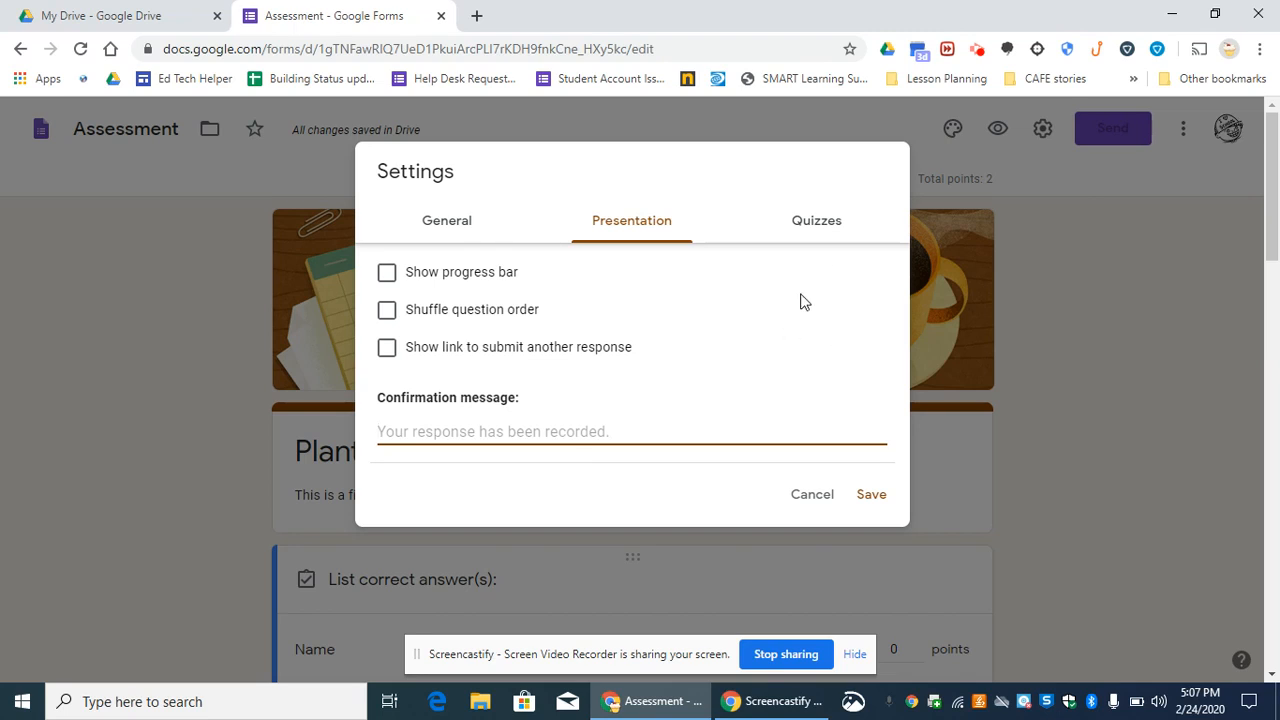
left_click(817, 221)
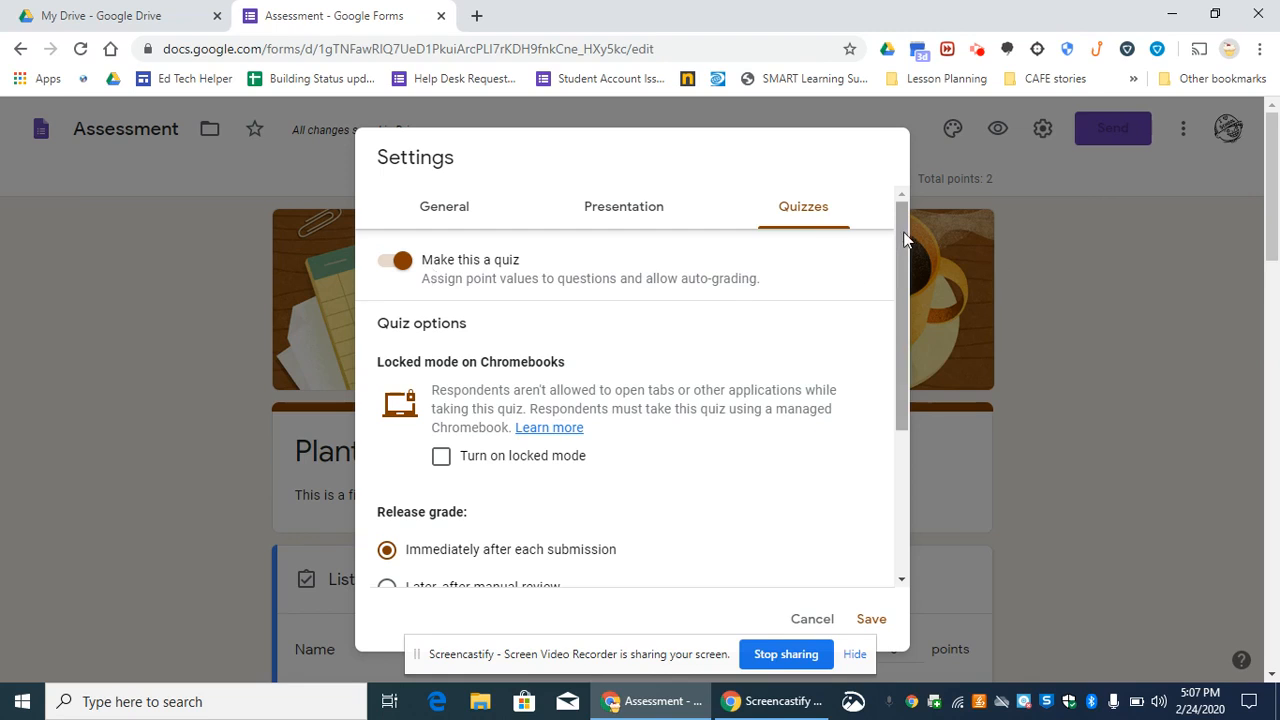
left_click_drag(904, 240, 898, 286)
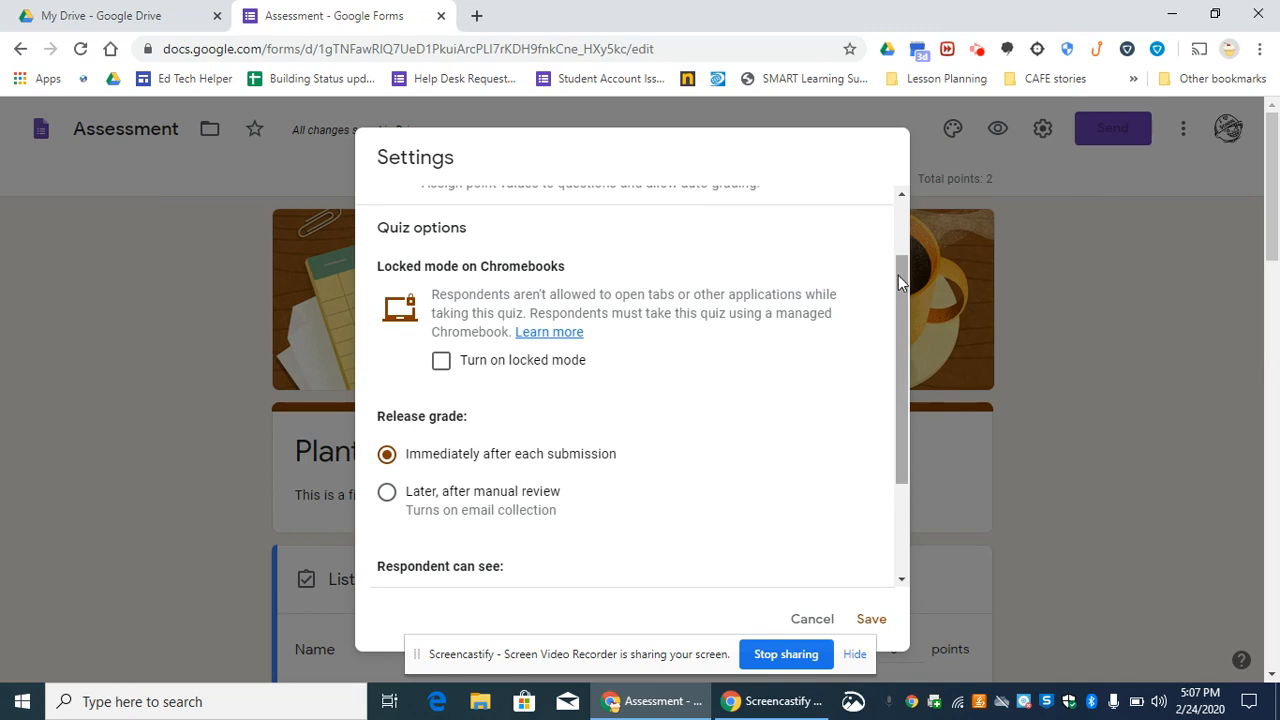
left_click_drag(898, 275, 898, 341)
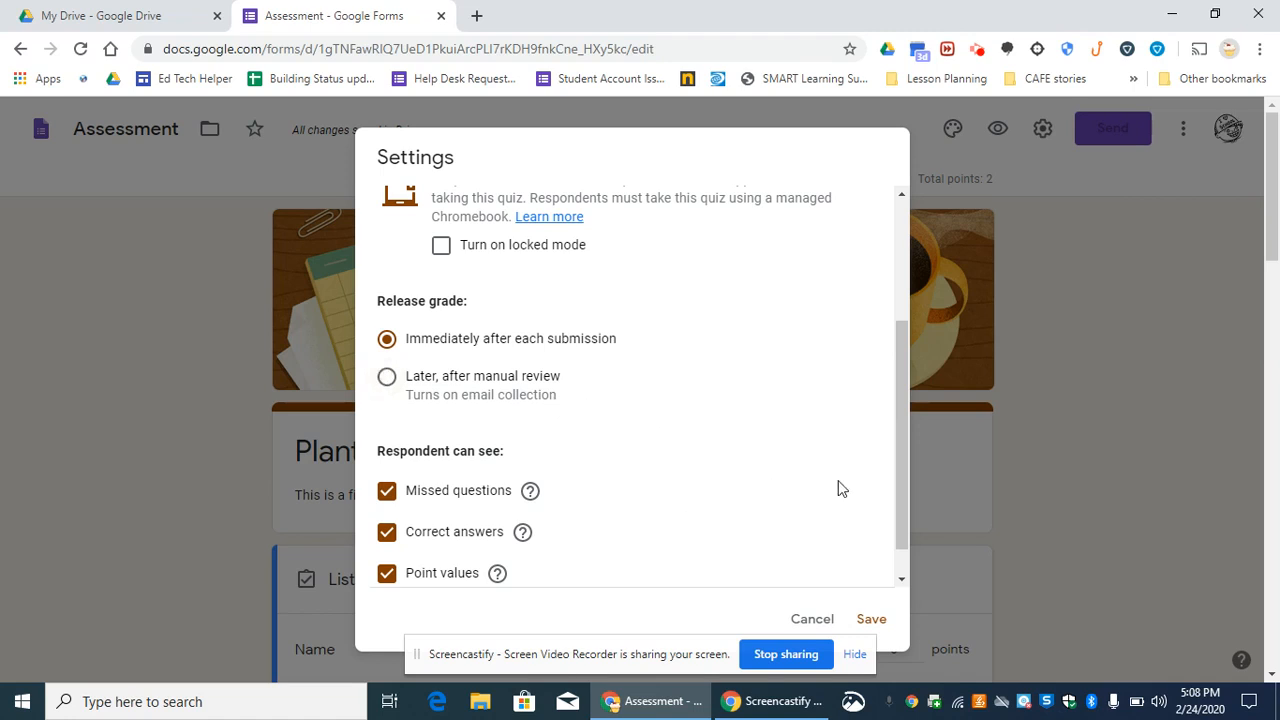
left_click_drag(902, 352, 903, 390)
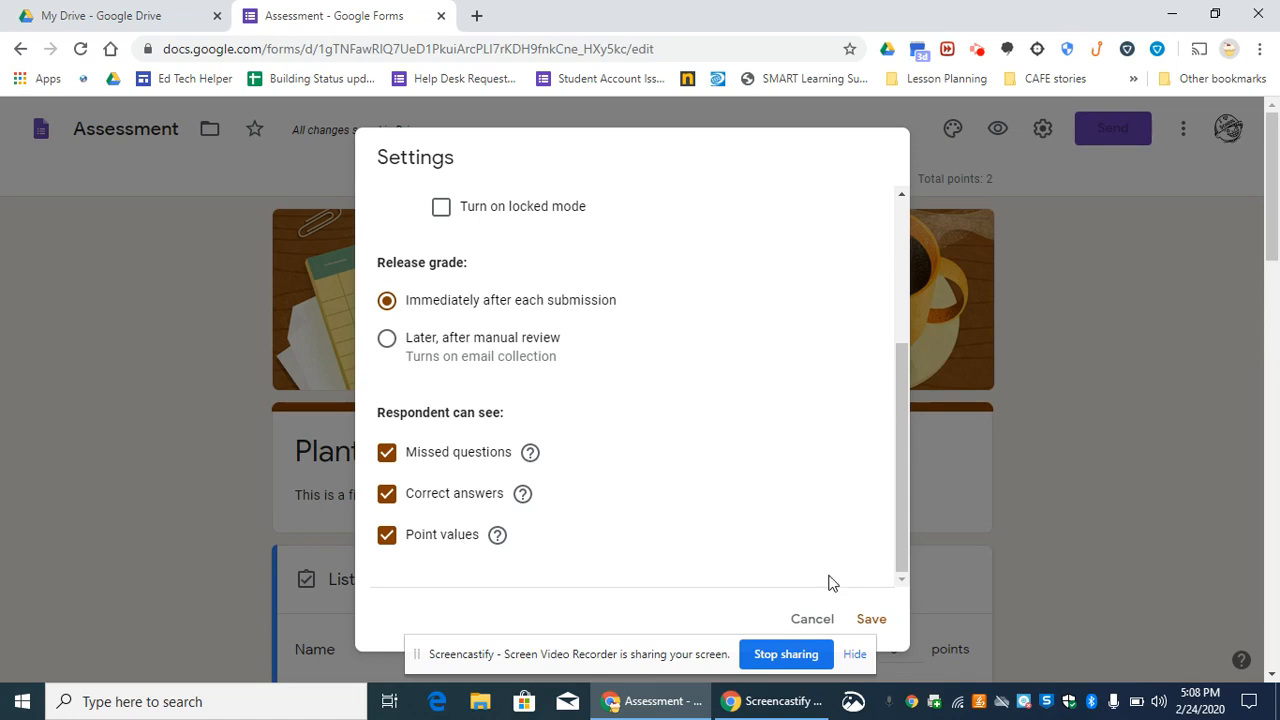
- Discard the settings changes and add a short answer question directly below the Name question
left_click(812, 620)
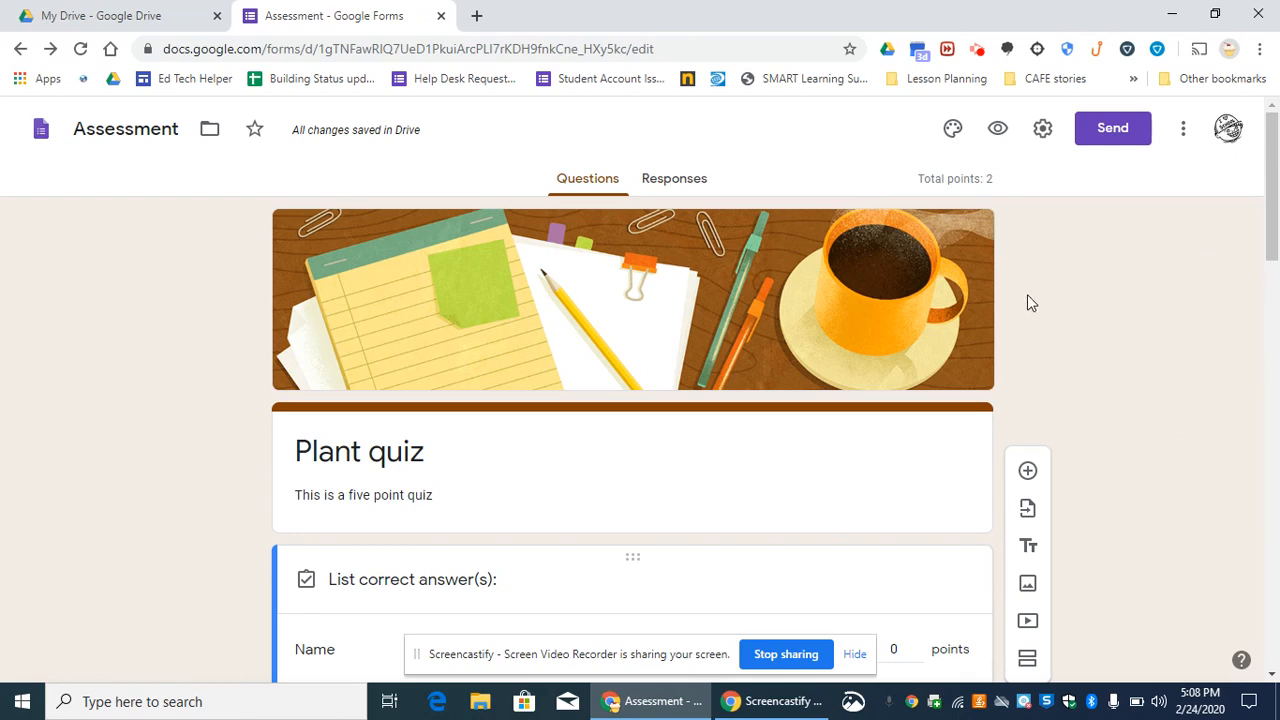
left_click_drag(1276, 162, 1276, 223)
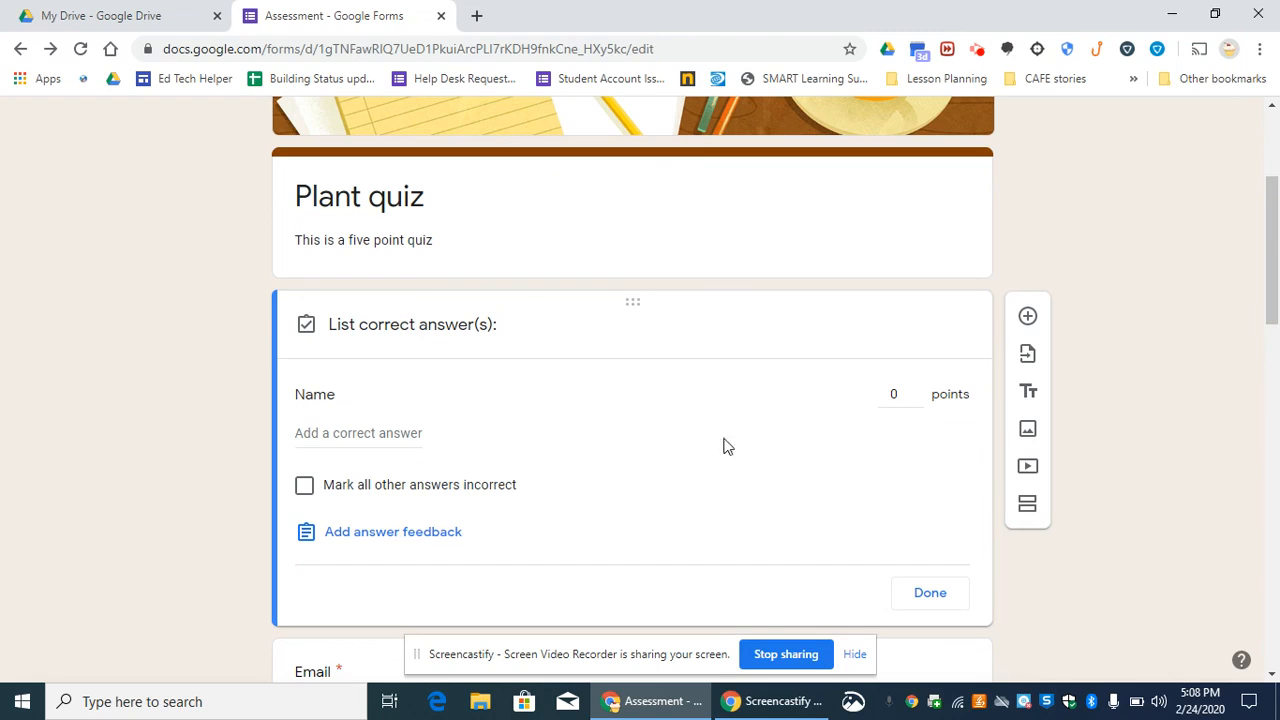
left_click_drag(1276, 254, 1276, 285)
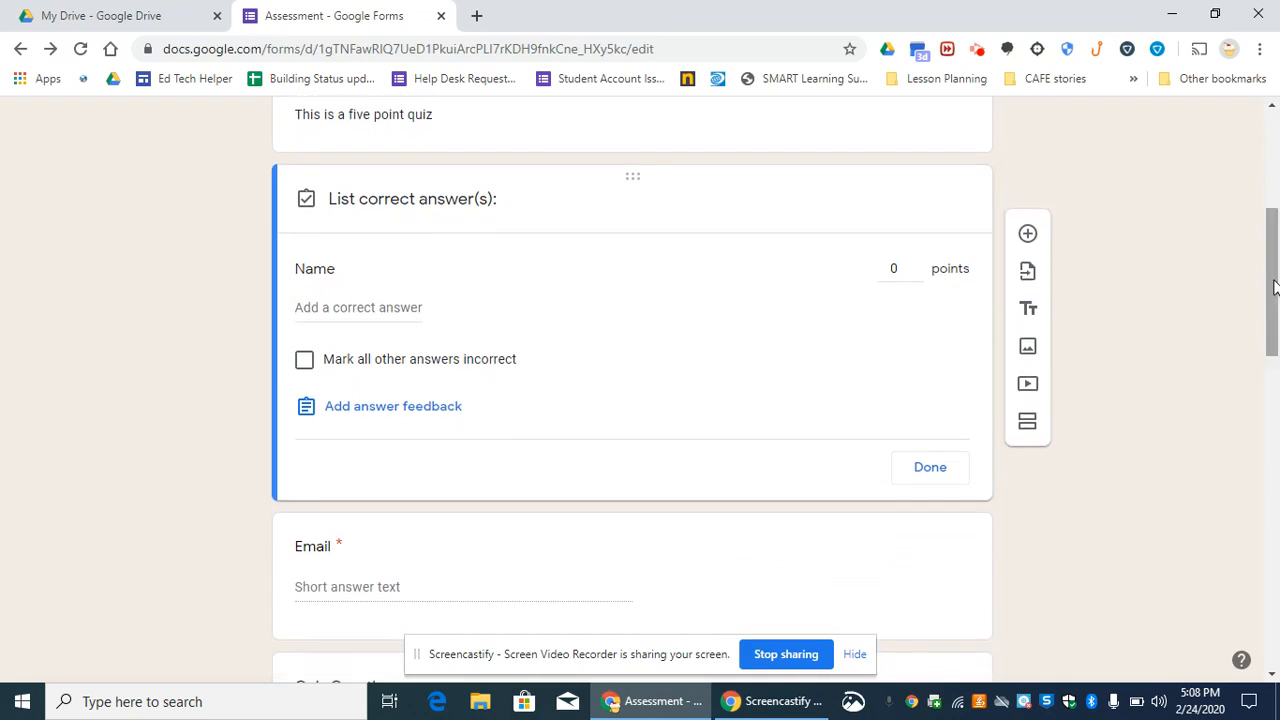
left_click(1027, 238)
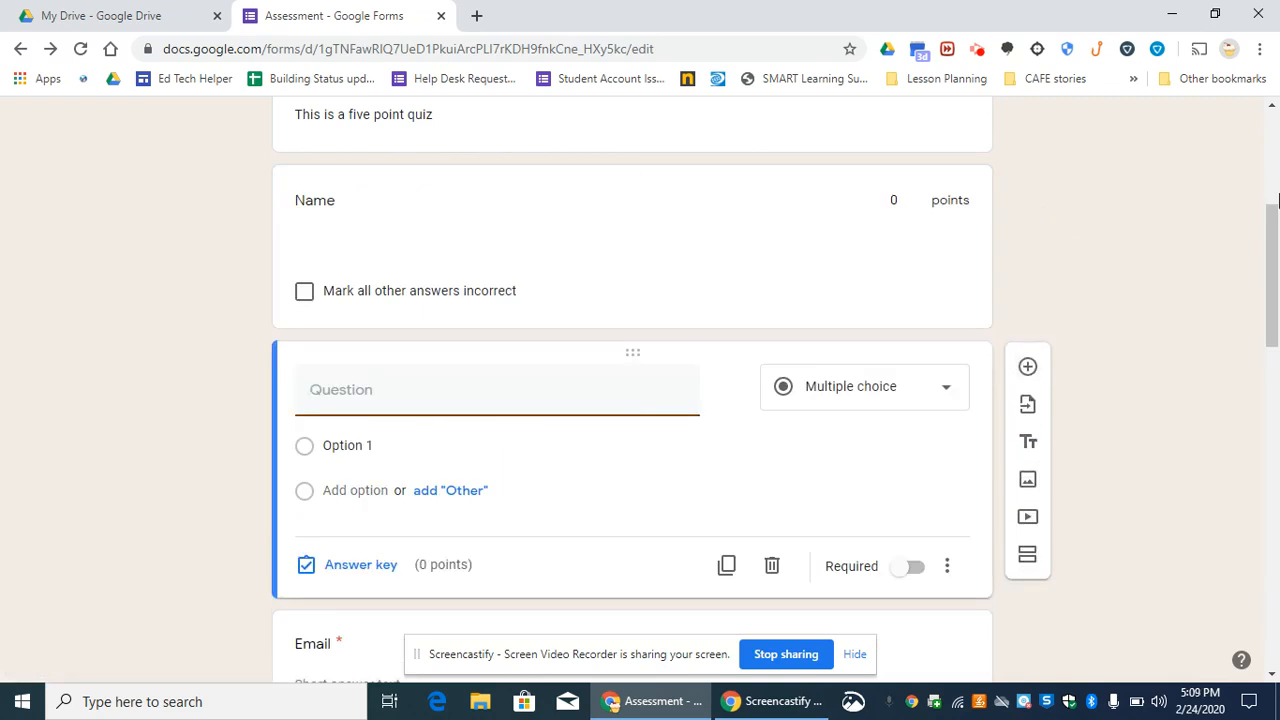
left_click_drag(1277, 259, 1277, 282)
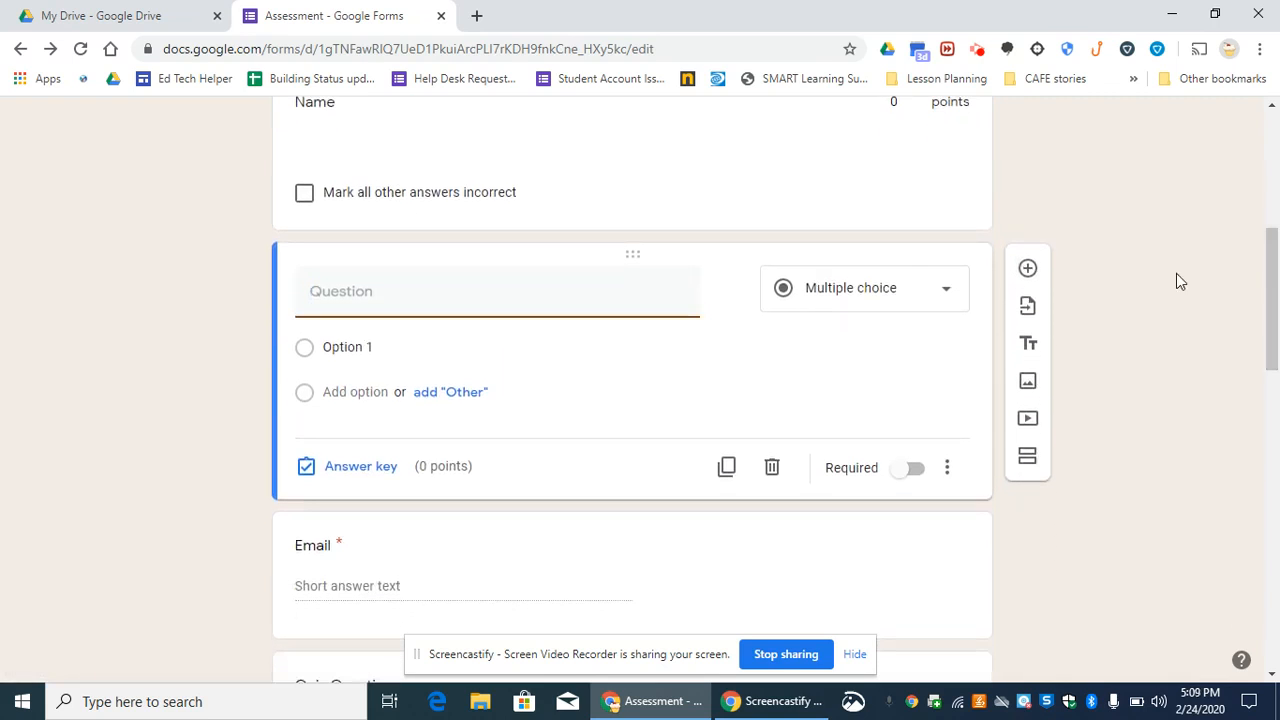
left_click(938, 300)
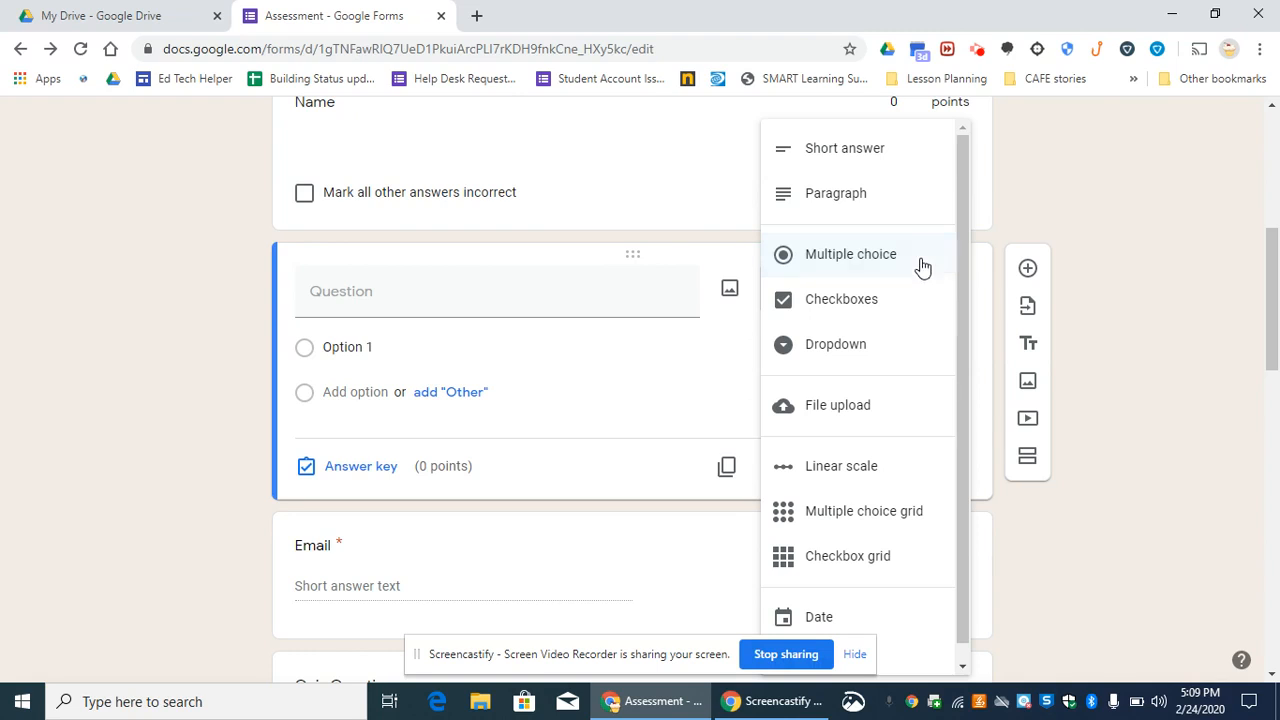
left_click(864, 158)
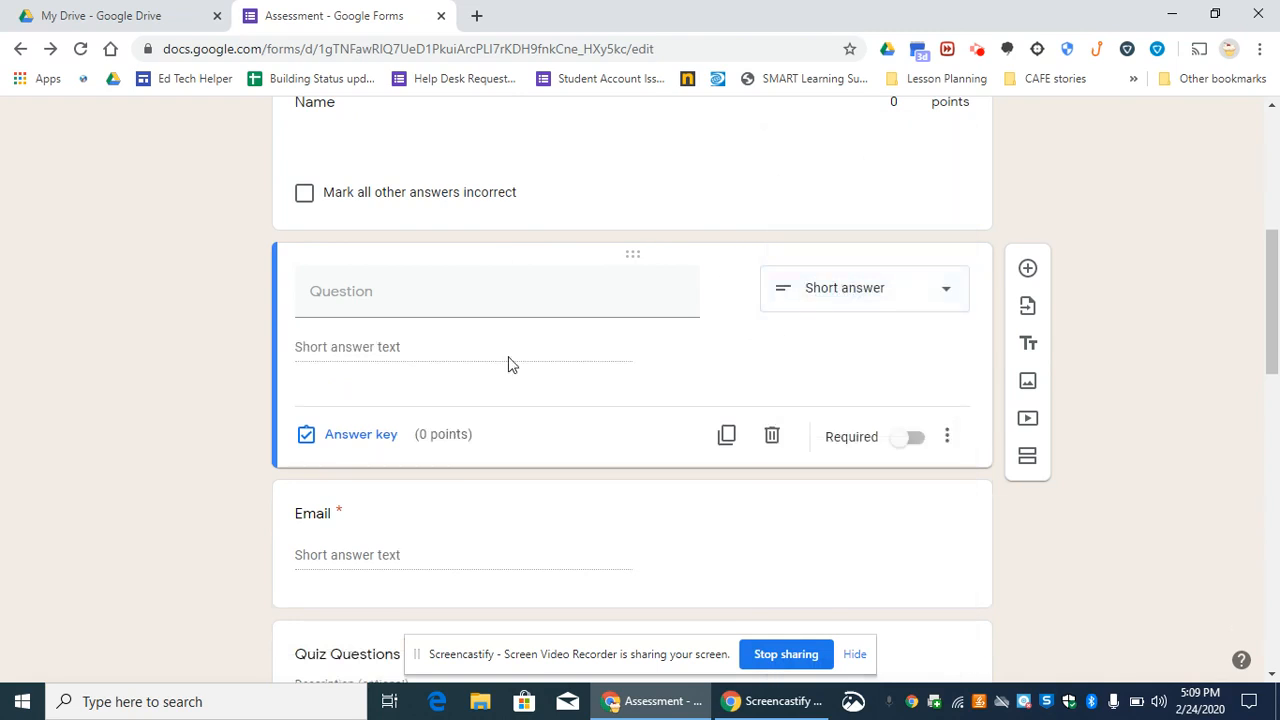
- List "Roots" and "Root" as correct answers in the new question's answer key and mark all other answers incorrect
left_click(361, 436)
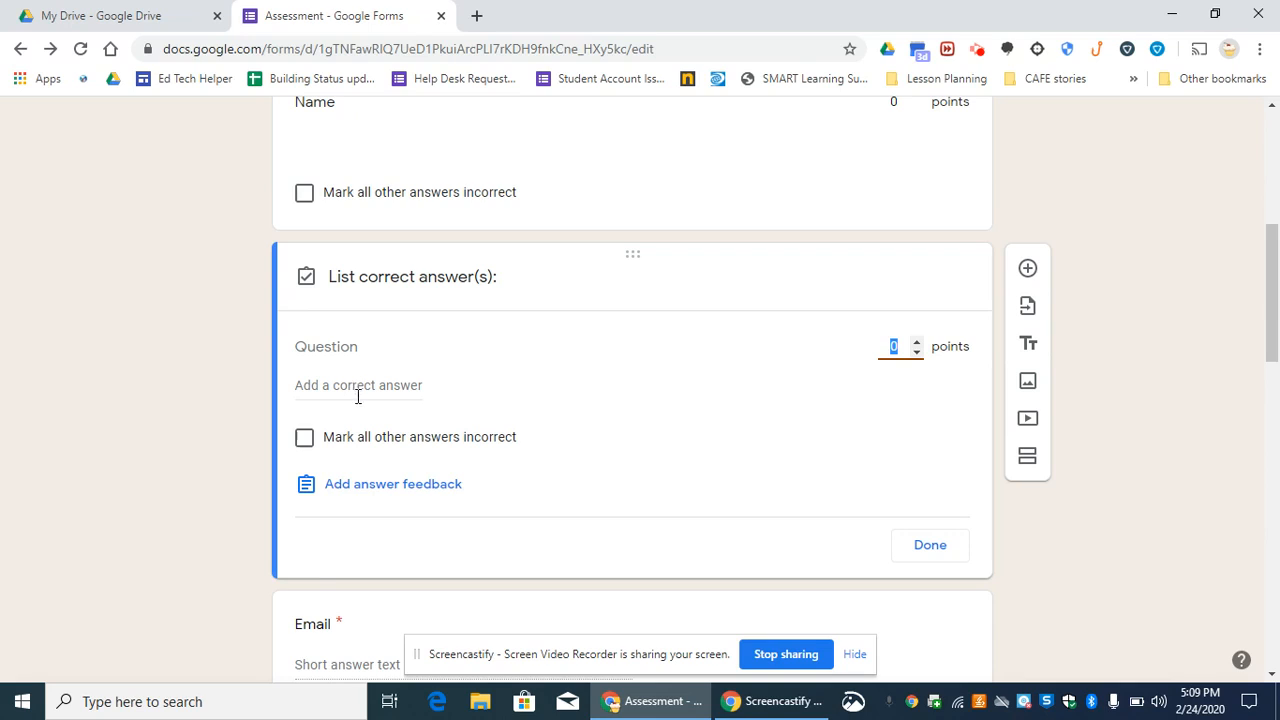
left_click(355, 386)
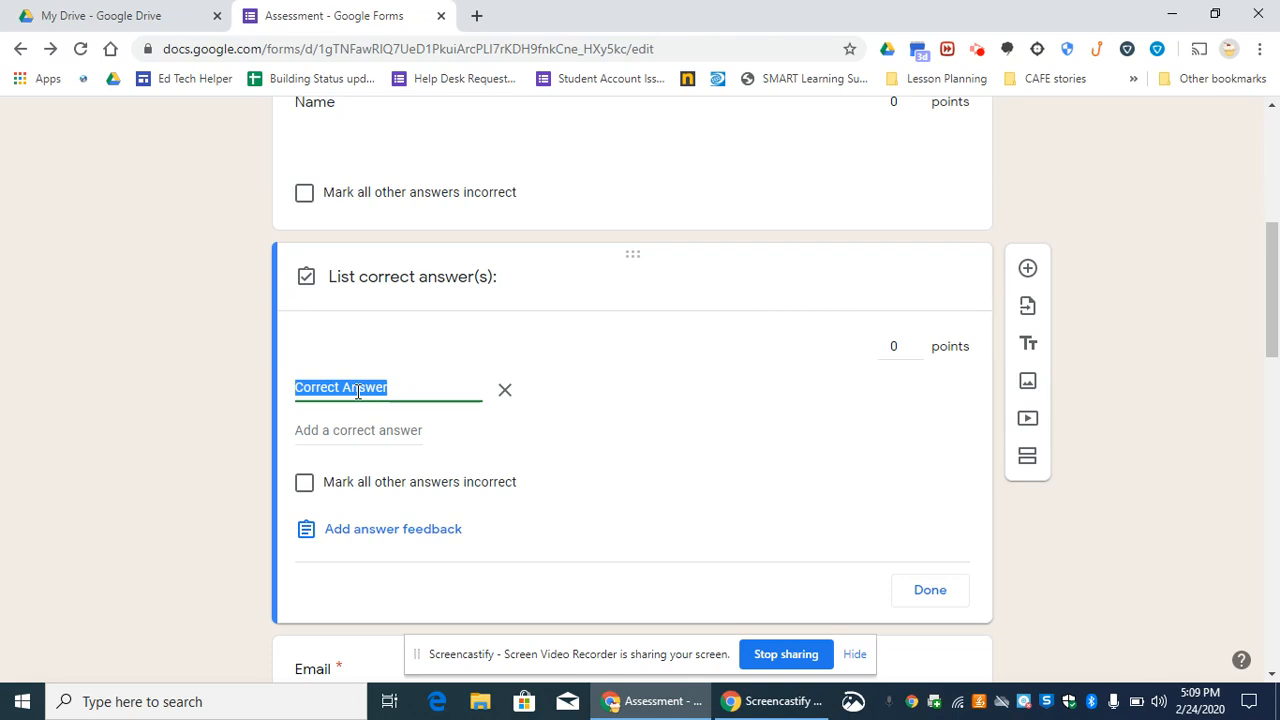
type("Roots")
left_click(374, 430)
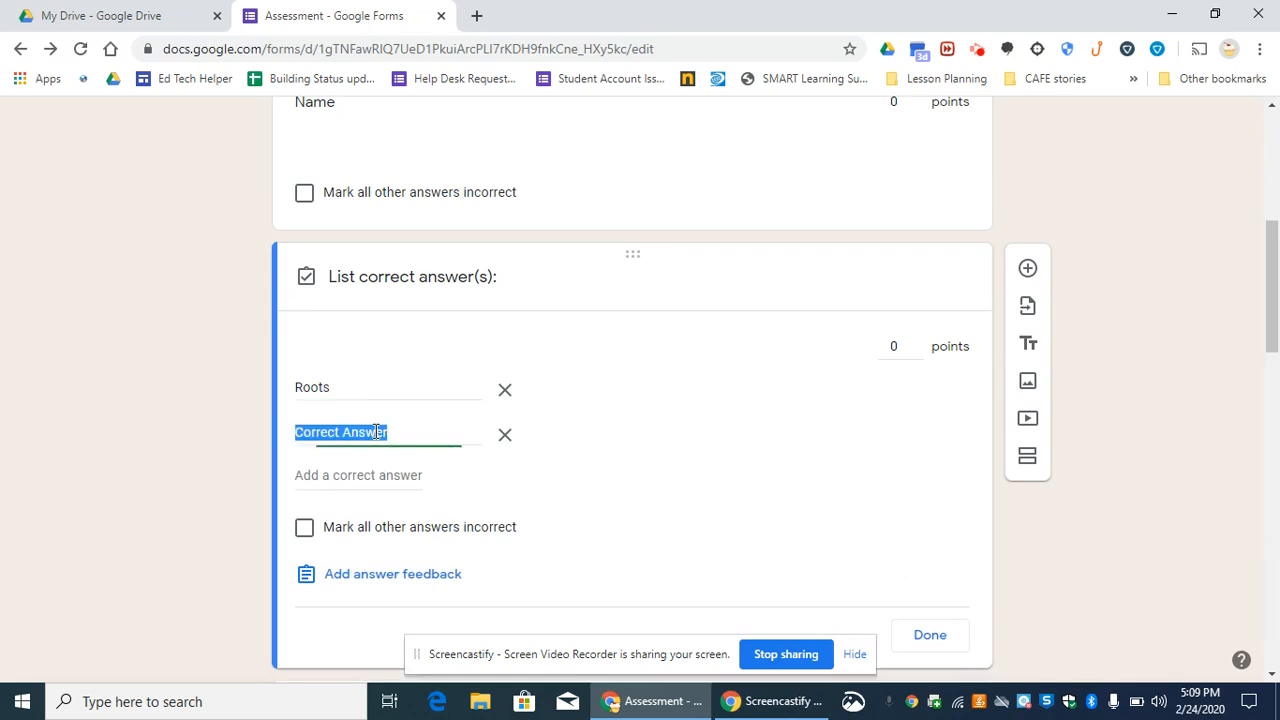
type("Root")
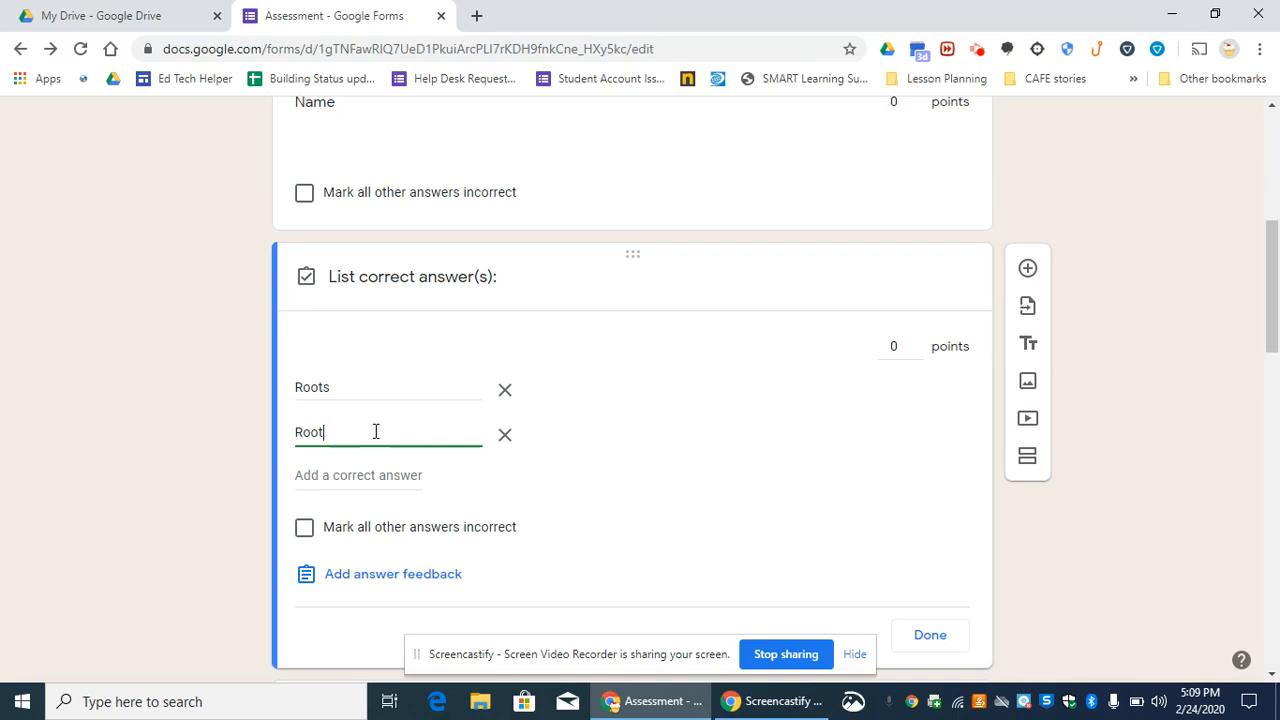
left_click(305, 529)
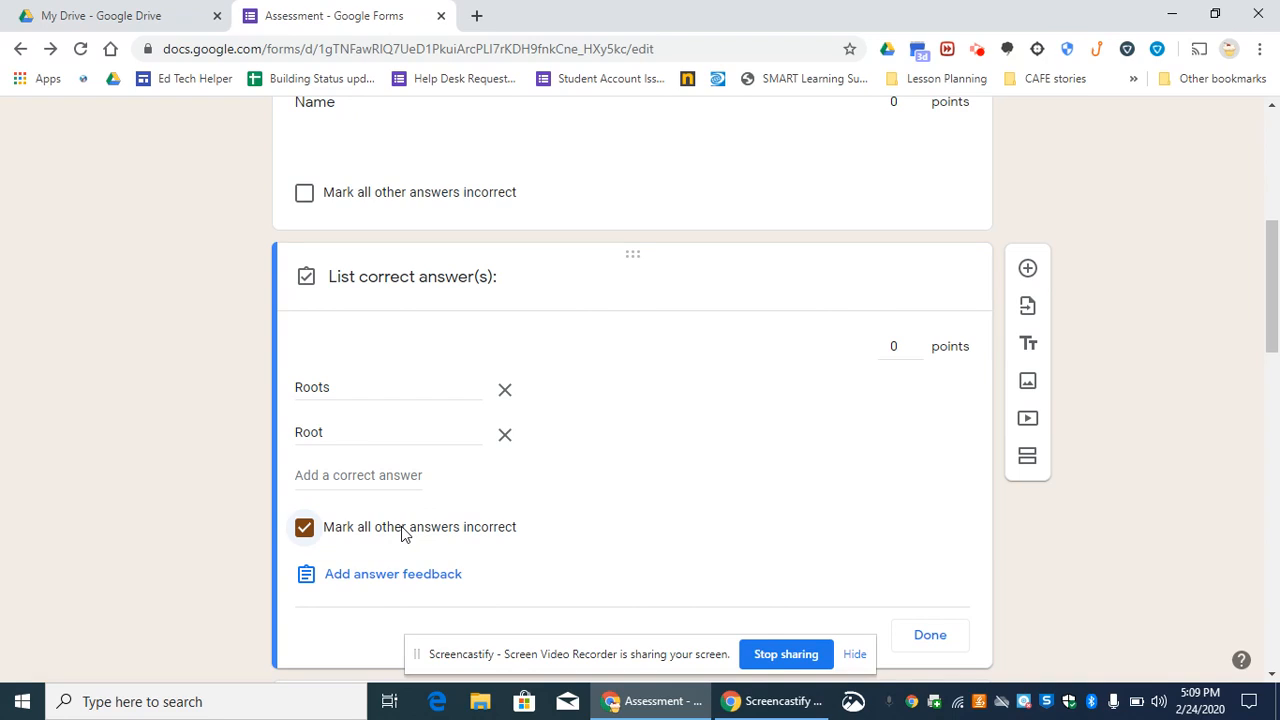
- Set the new question's value to 3 points and finish its answer key
left_click(917, 344)
left_click(917, 344)
left_click(917, 344)
left_click(917, 344)
left_click(917, 344)
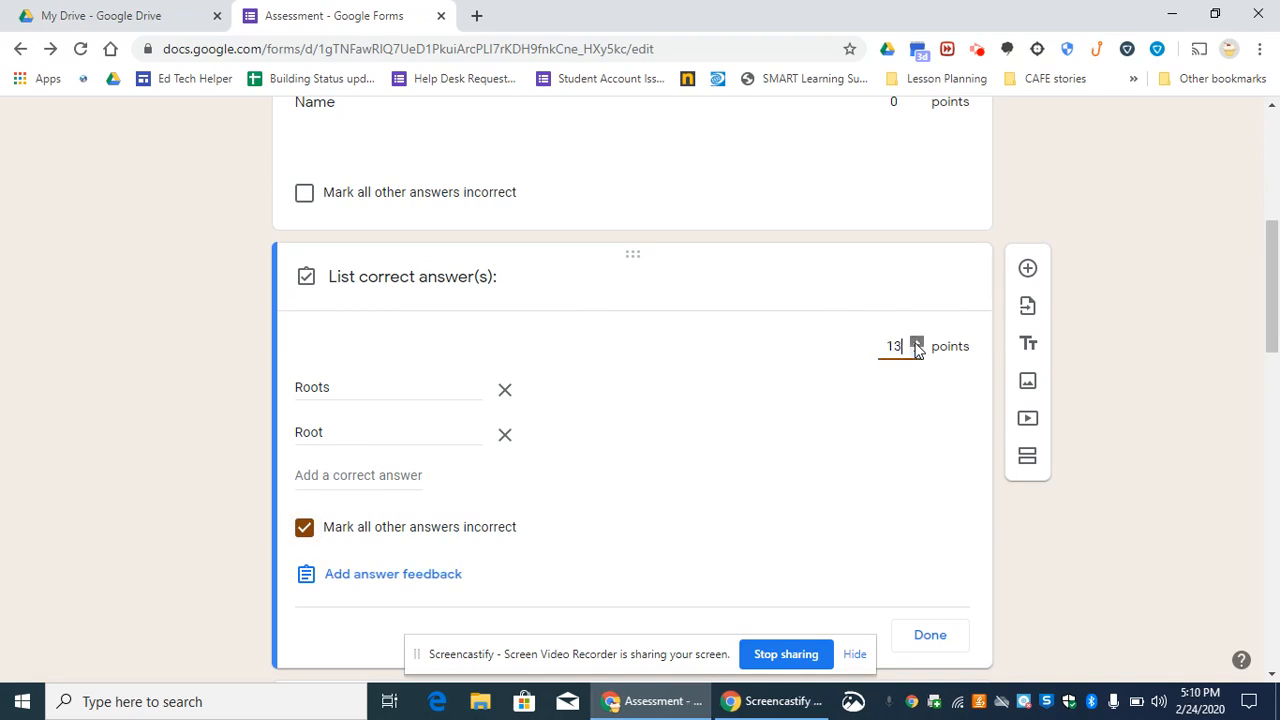
left_click(917, 344)
left_click(917, 344)
left_click(917, 344)
left_click(917, 344)
left_click(917, 344)
left_click(917, 352)
left_click(932, 638)
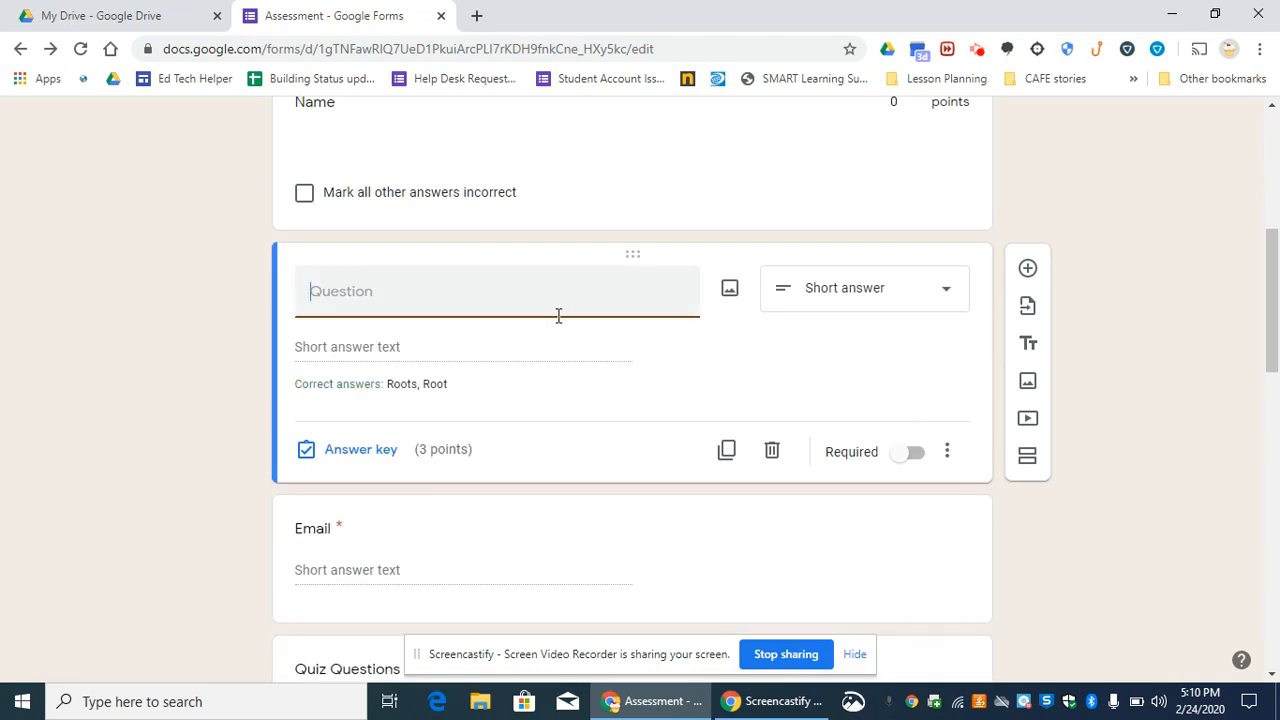
- Enter "What collects water on a plant" as the text of the new short answer question
type("What collects water on a")
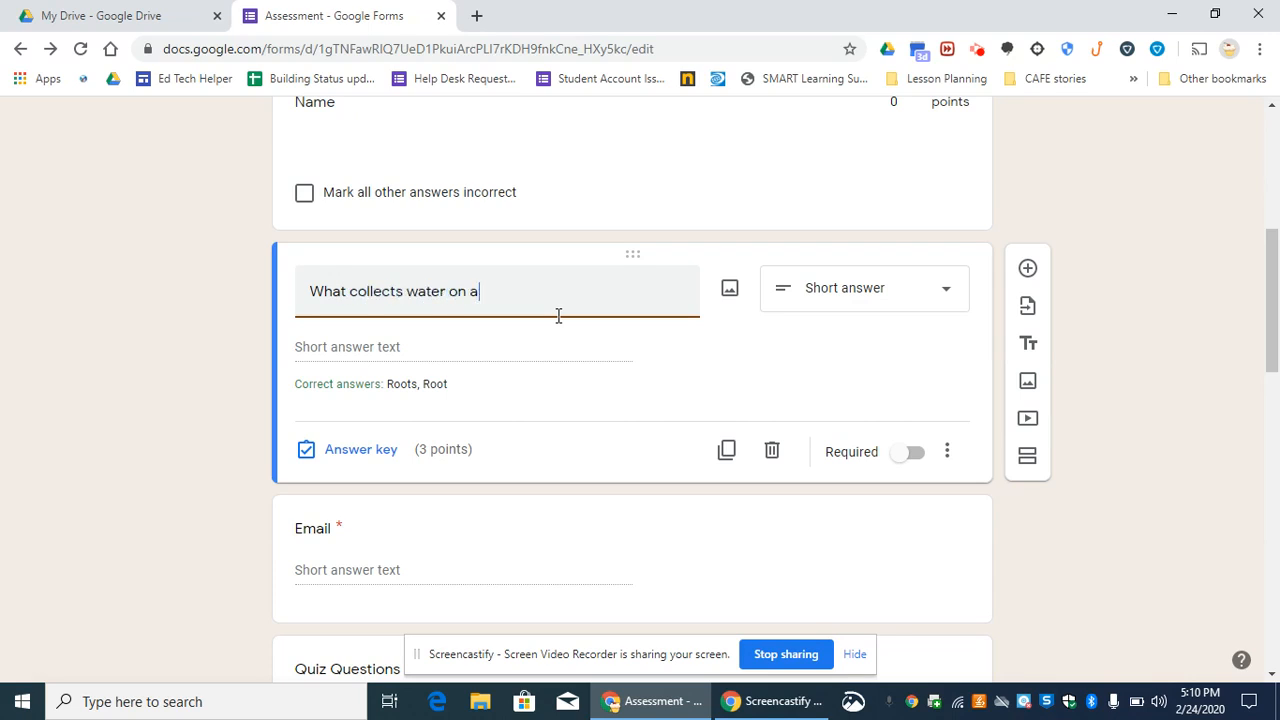
type(" plant")
- Make the water question required and move it below the Email question
left_click(909, 455)
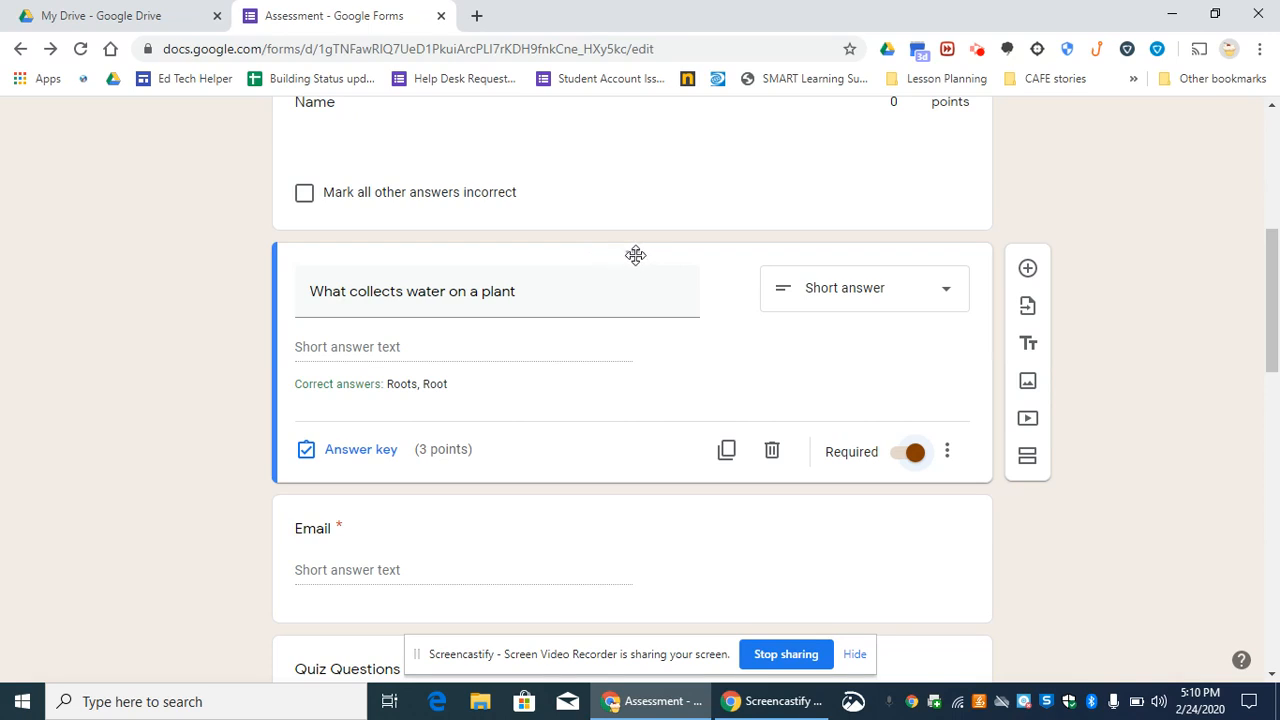
left_click_drag(635, 255, 593, 495)
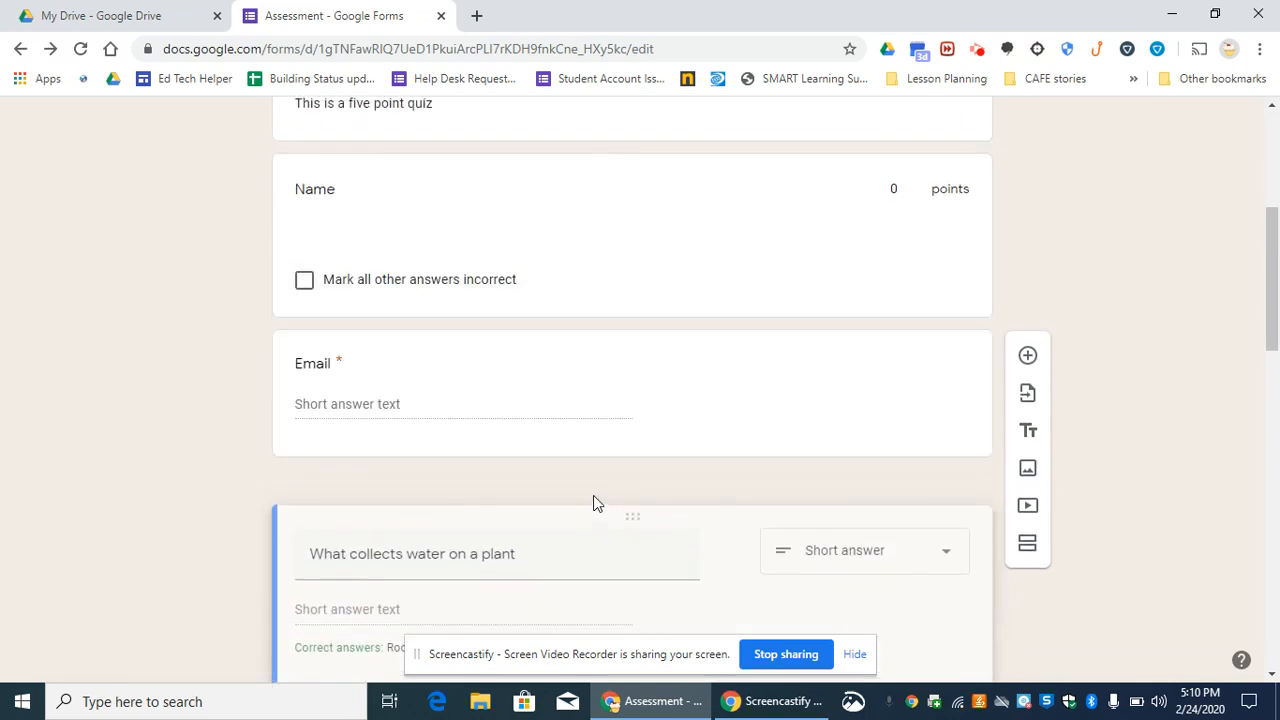
left_click(593, 495)
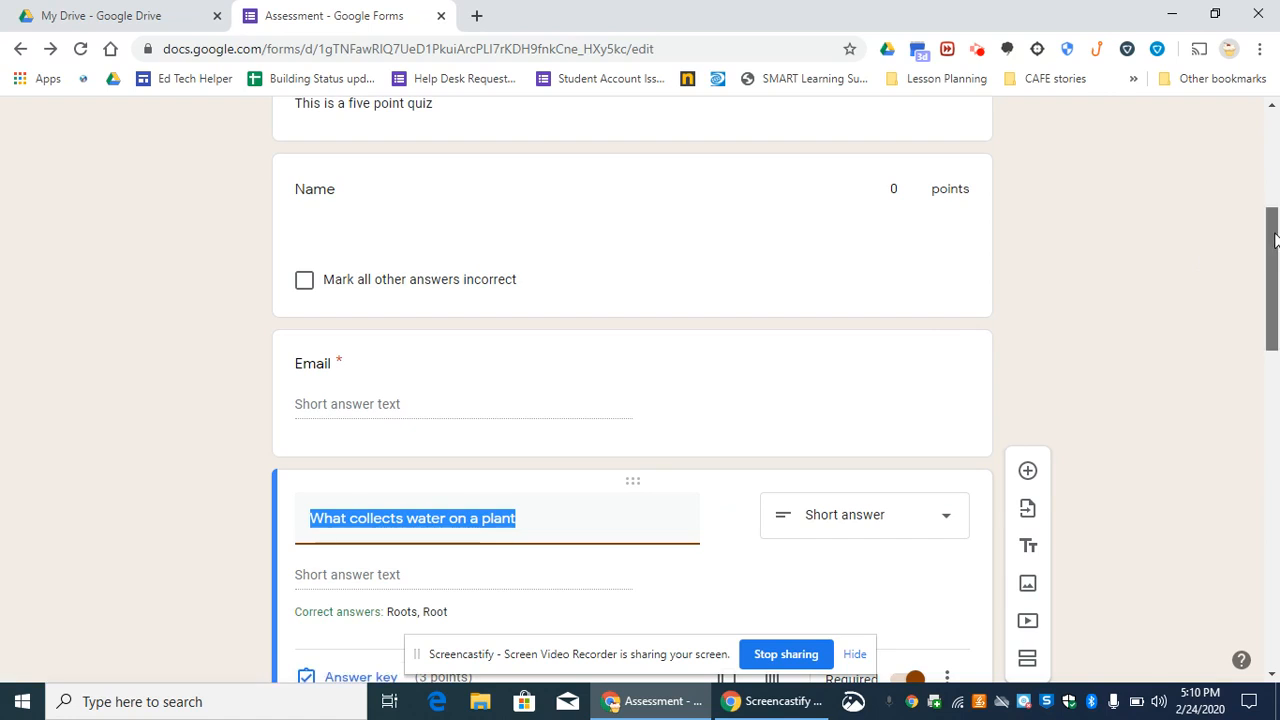
- Duplicate the "What collects water on a plant" question and delete the copy
scroll(1276, 303, "down", 3)
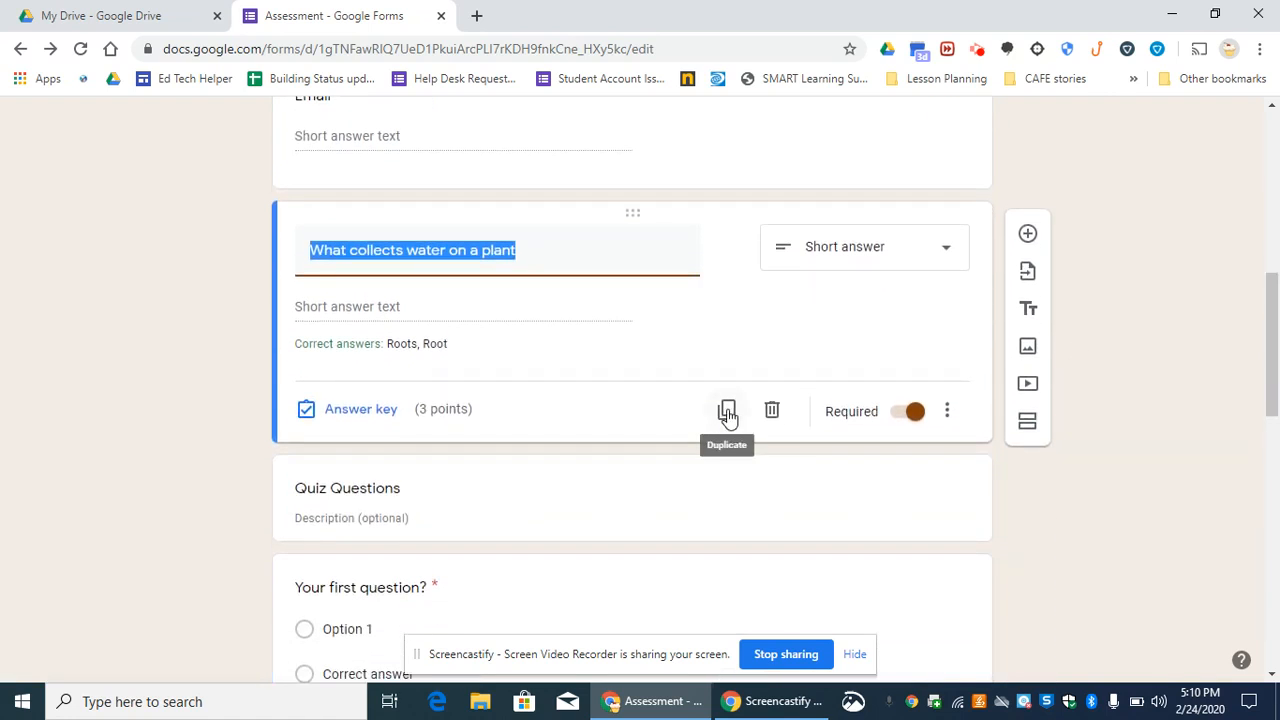
left_click(727, 412)
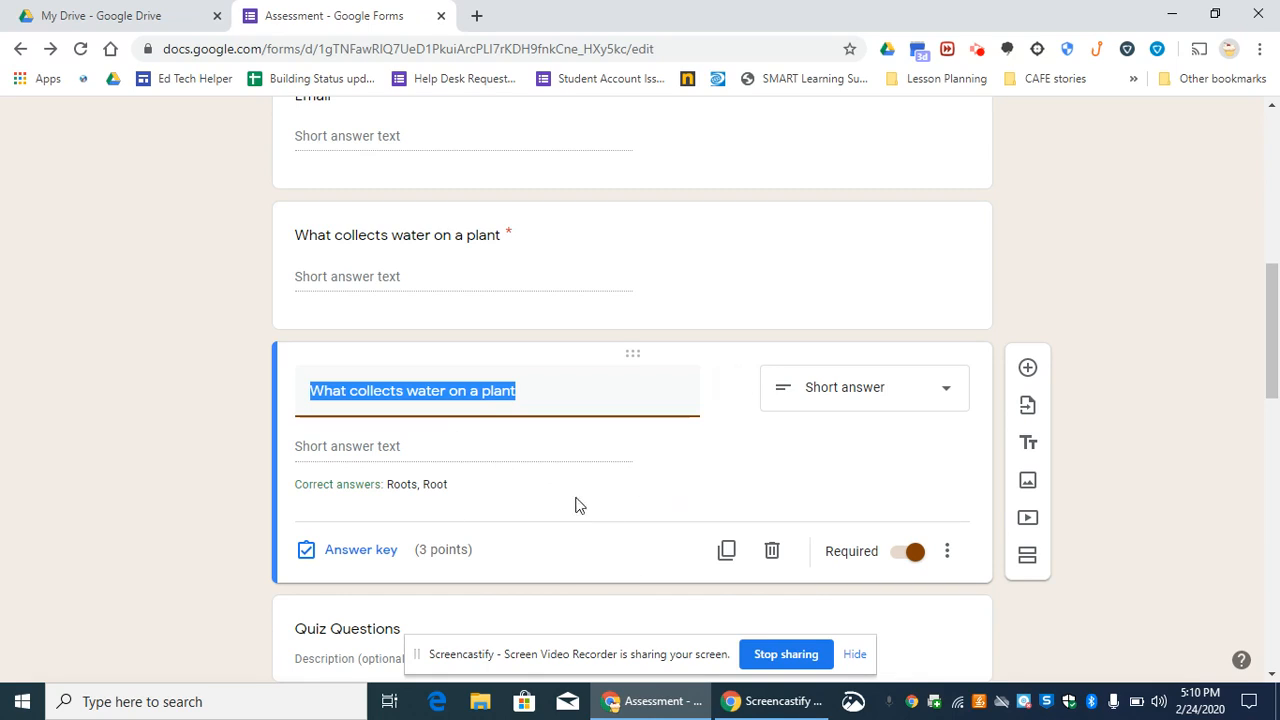
left_click(772, 553)
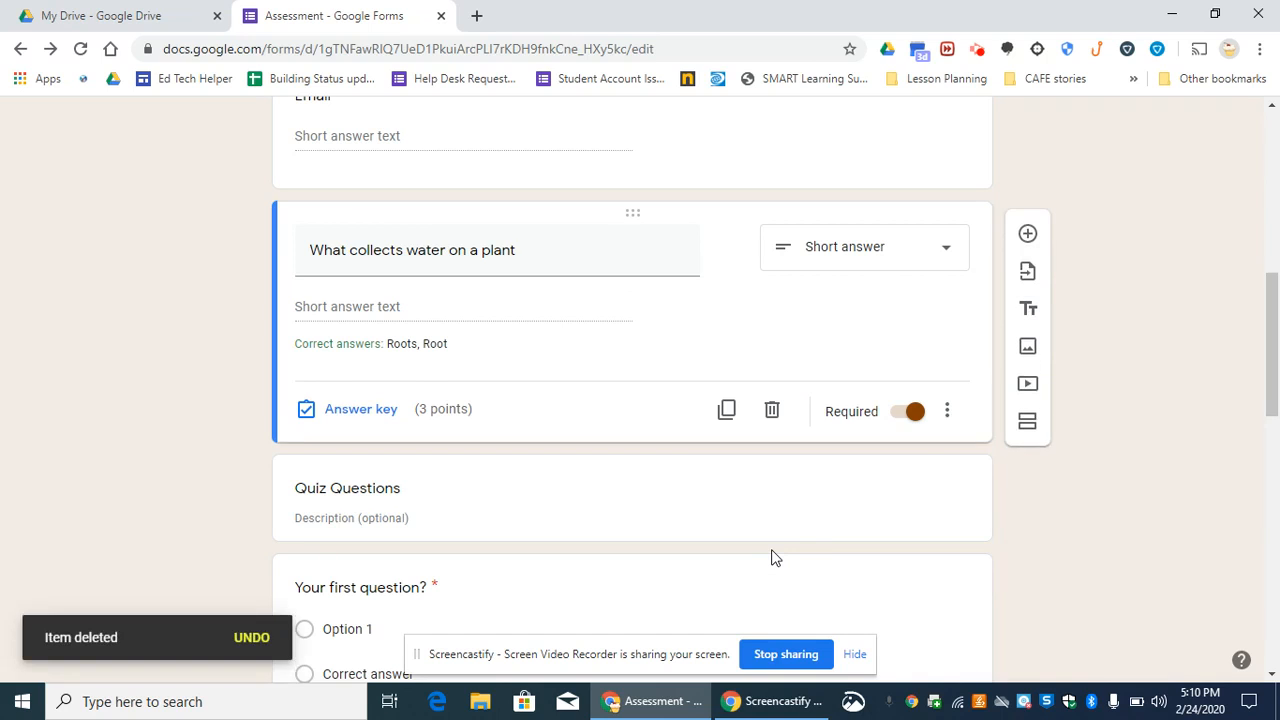
- Delete the "Correct answer" option from "Your first question?" and add a second "Option 4" at the end of its choices
left_click_drag(1276, 304, 1276, 370)
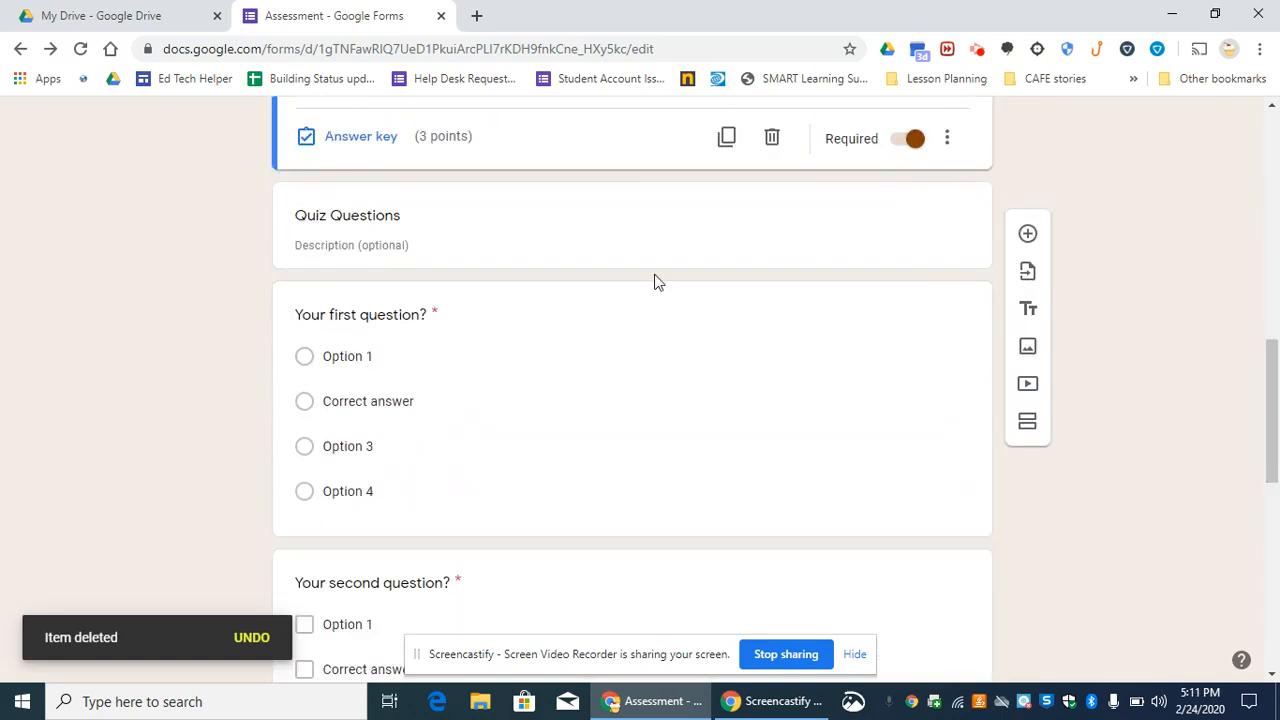
left_click(469, 344)
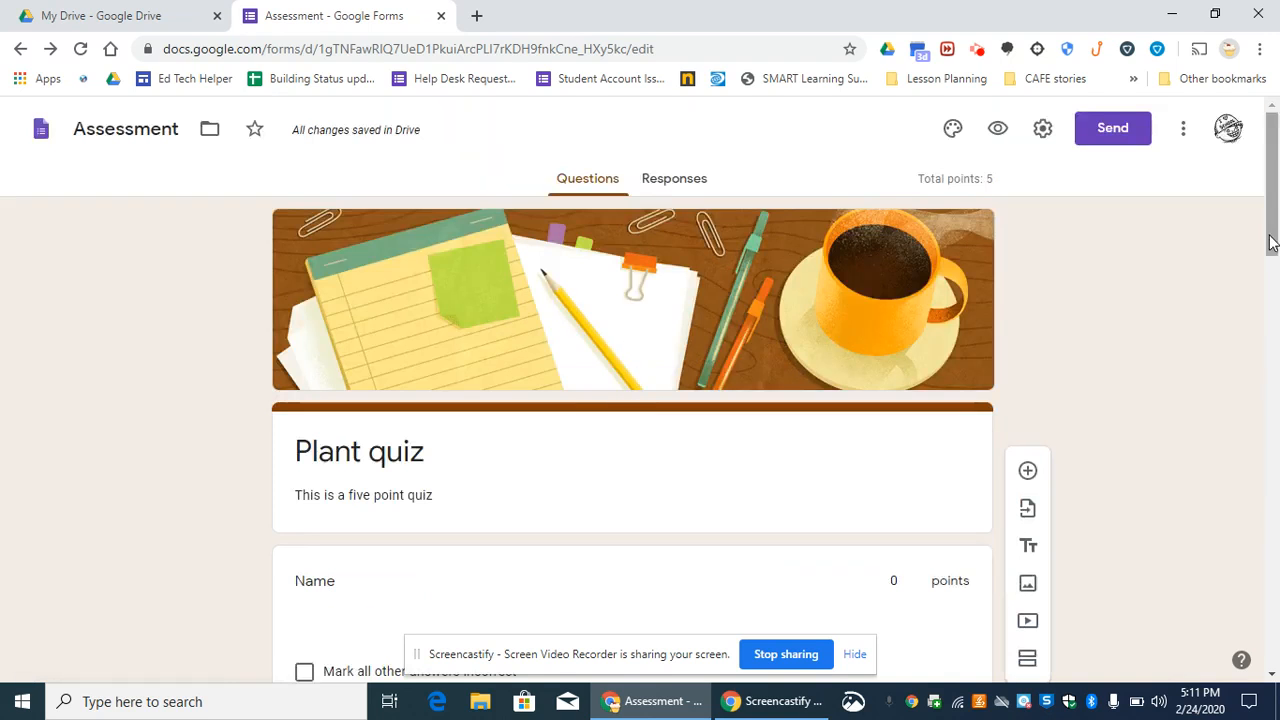
left_click_drag(1272, 228, 1249, 454)
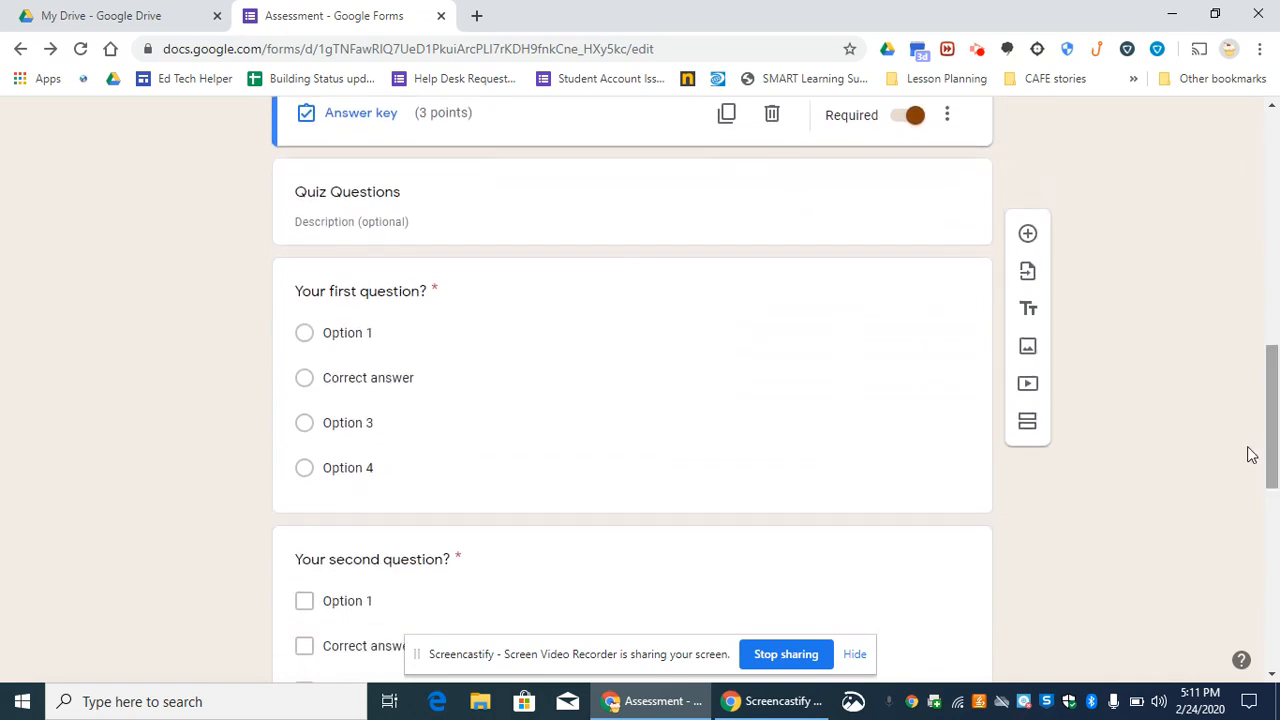
left_click(611, 336)
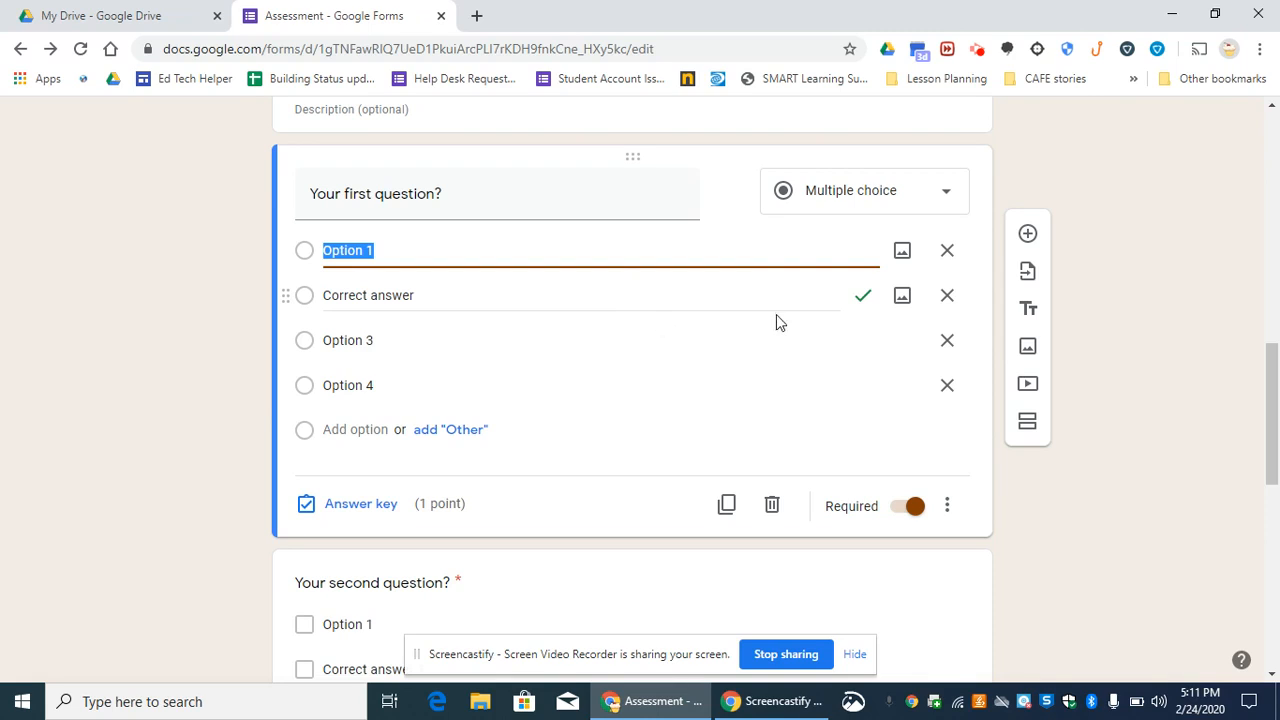
left_click(864, 297)
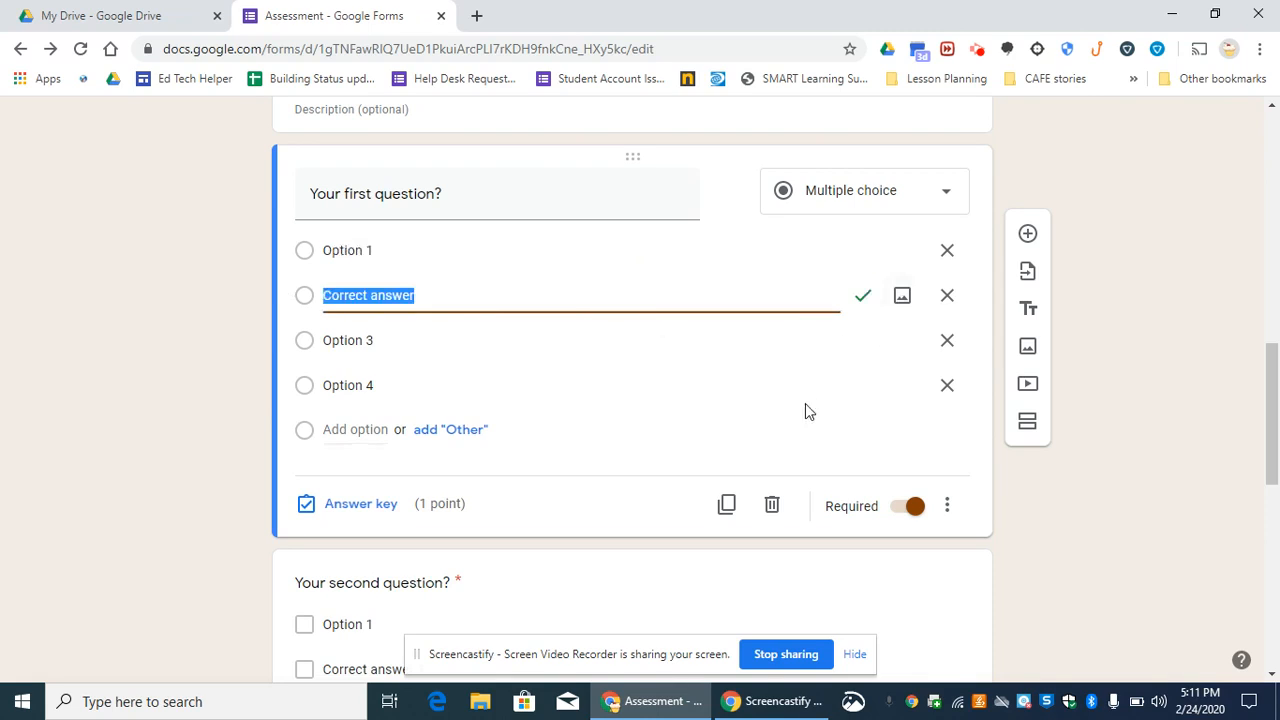
left_click(429, 297)
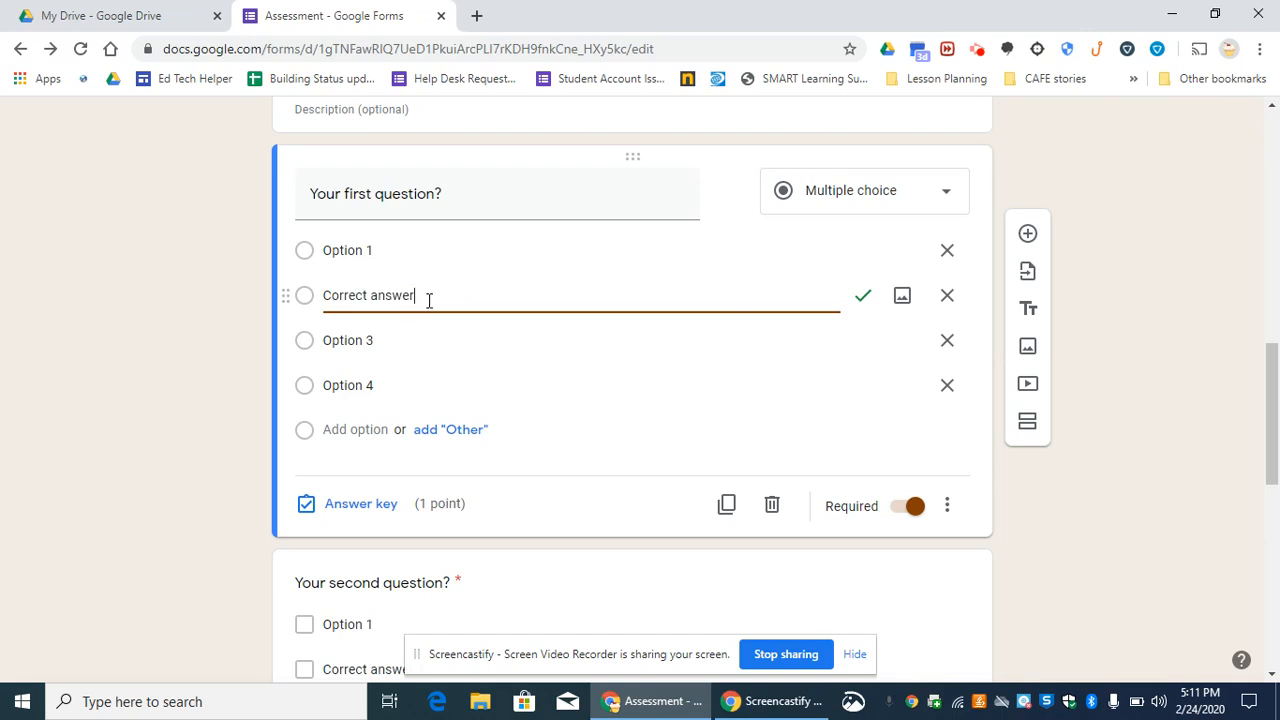
left_click(866, 299)
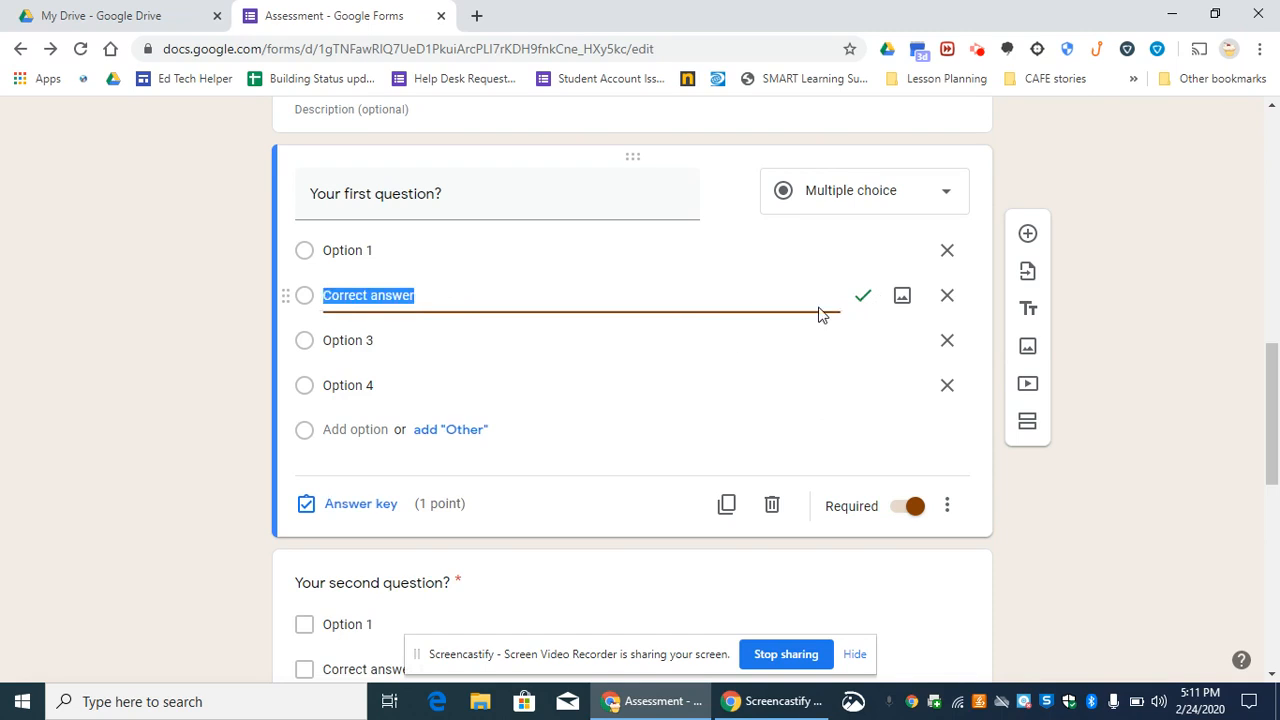
left_click(686, 394)
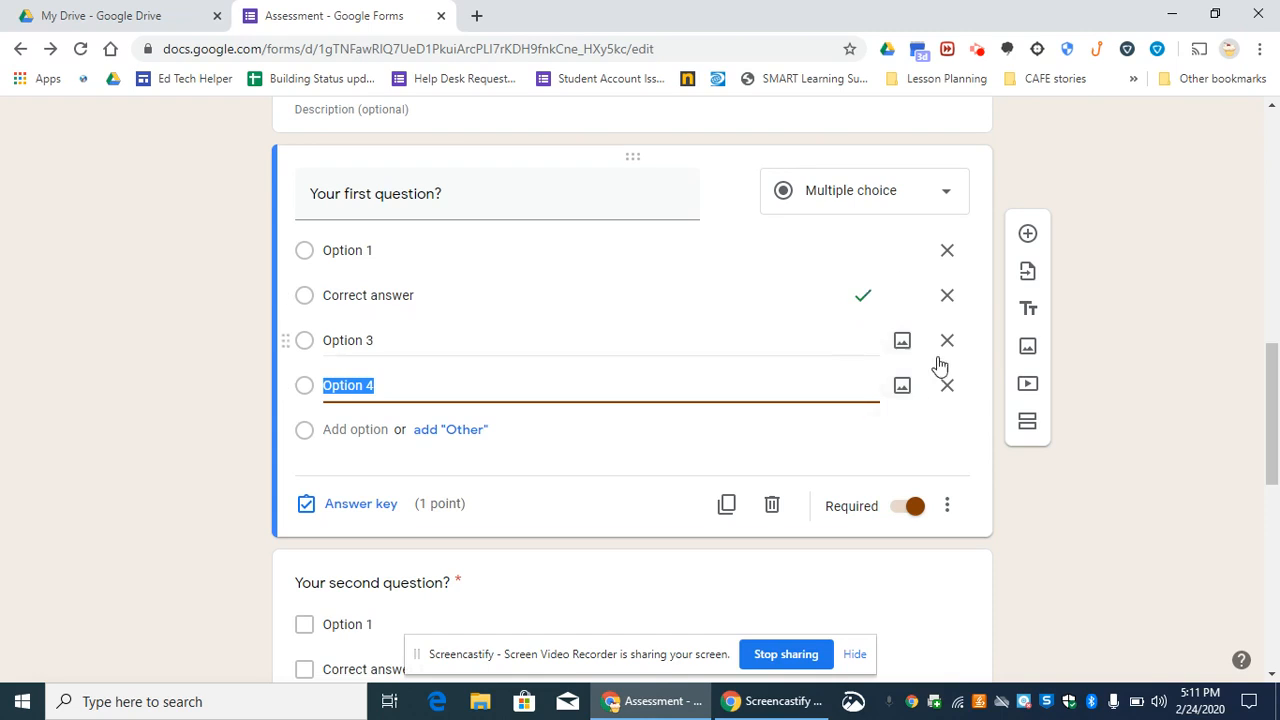
left_click(947, 295)
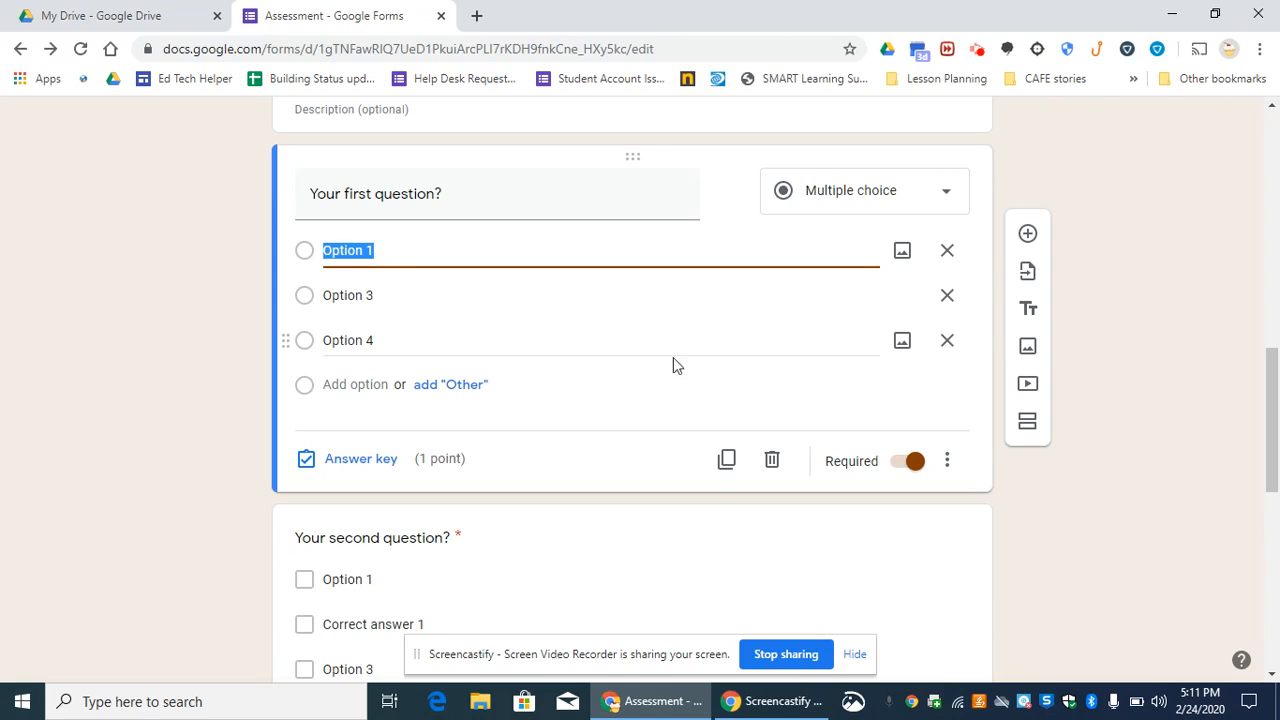
left_click(673, 350)
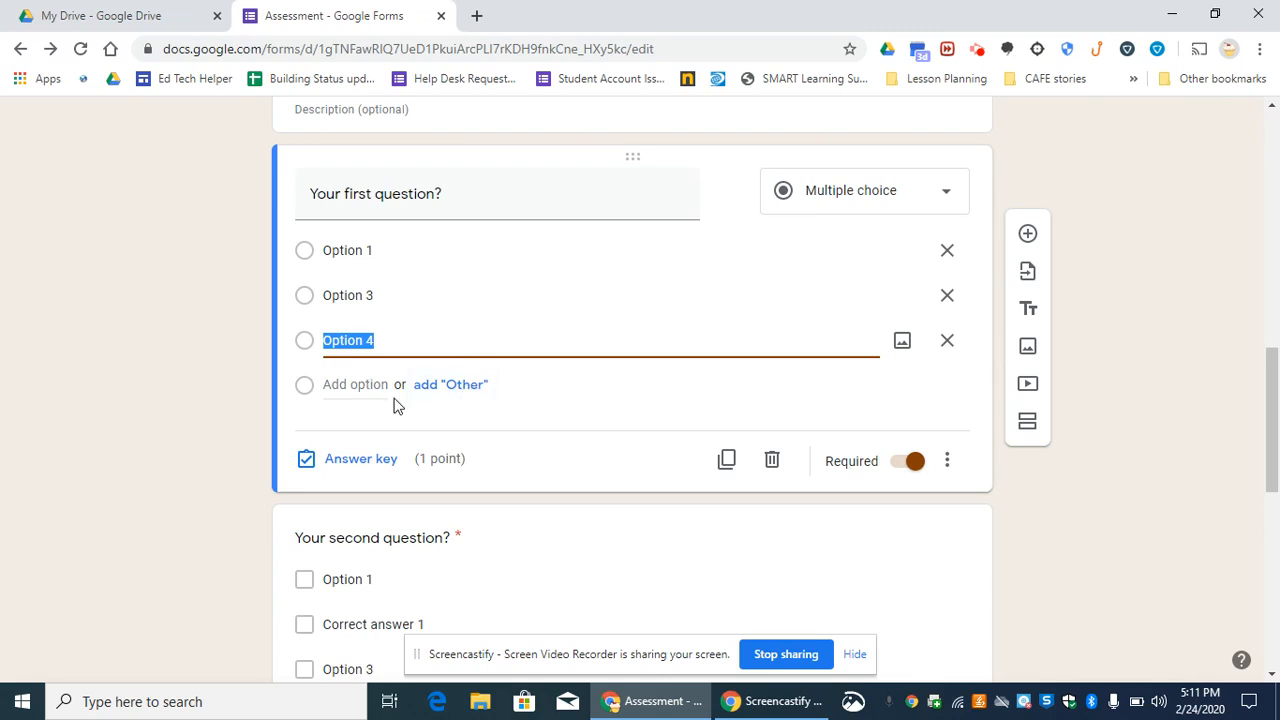
key("Return")
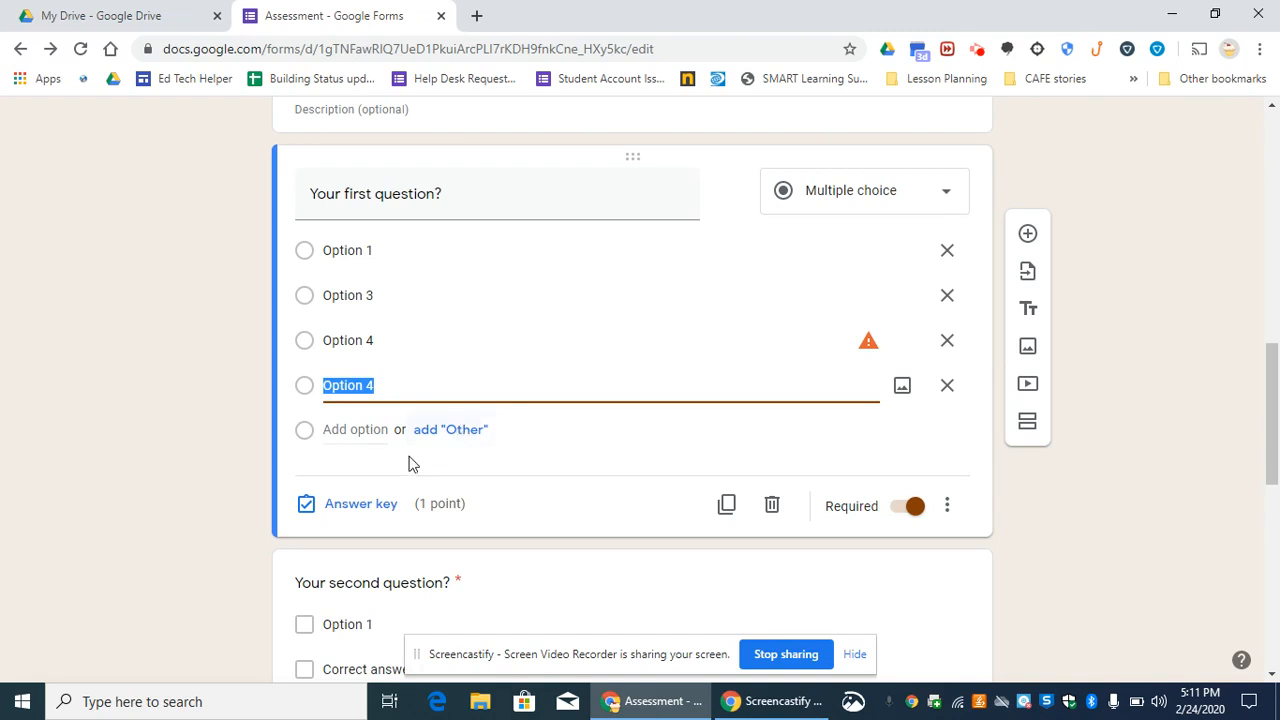
- Mark the last "Option 4" as the correct answer to "Your first question?" and add the correct-answer feedback "Way to go!"
left_click(372, 508)
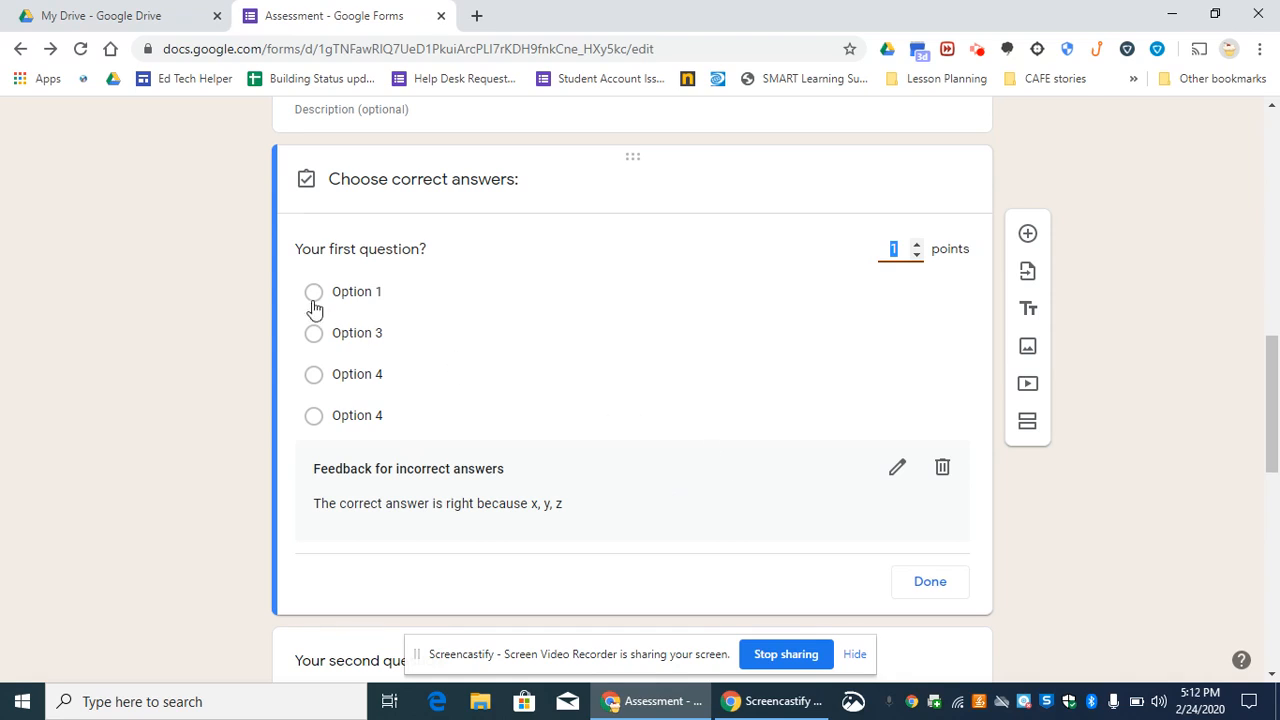
left_click(313, 416)
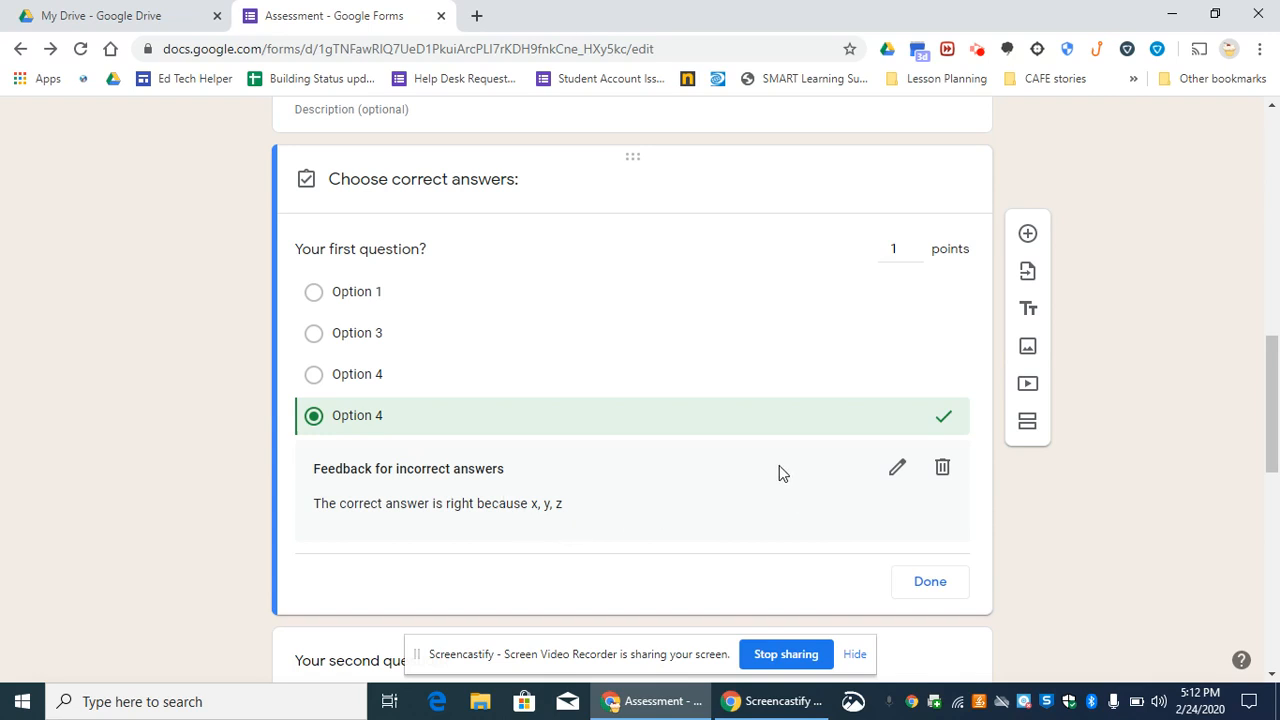
left_click(898, 470)
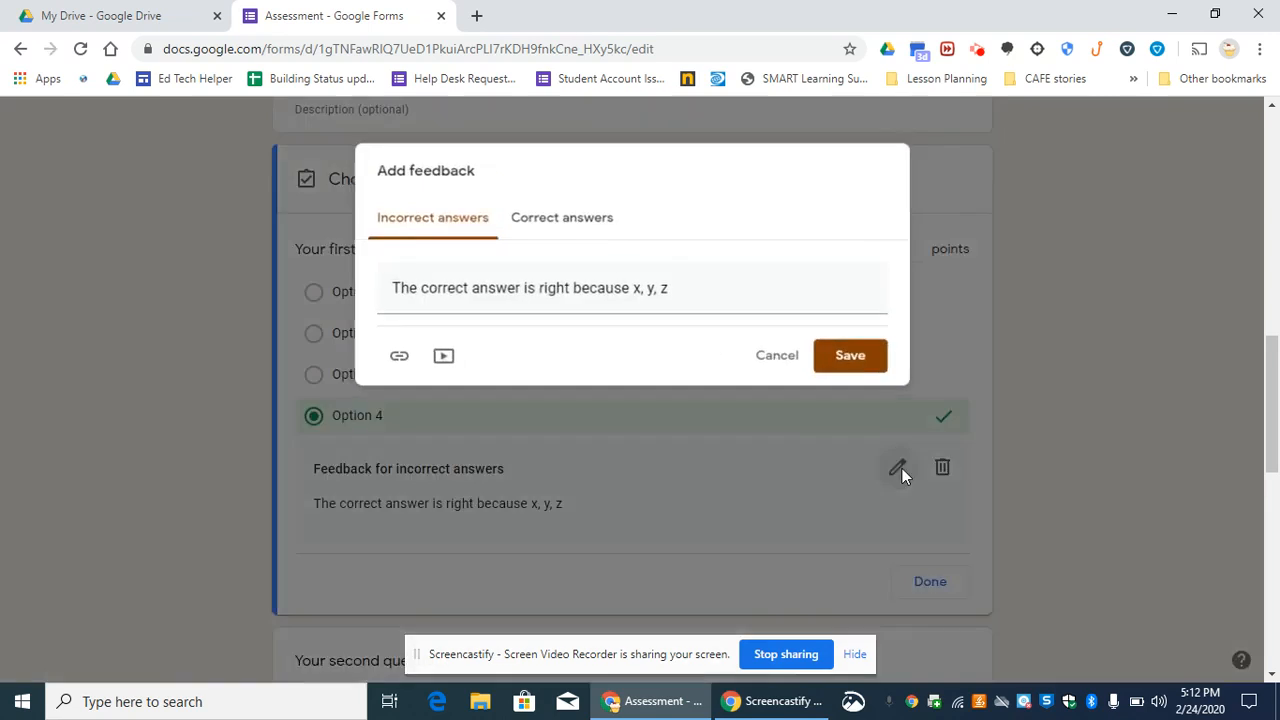
left_click(583, 222)
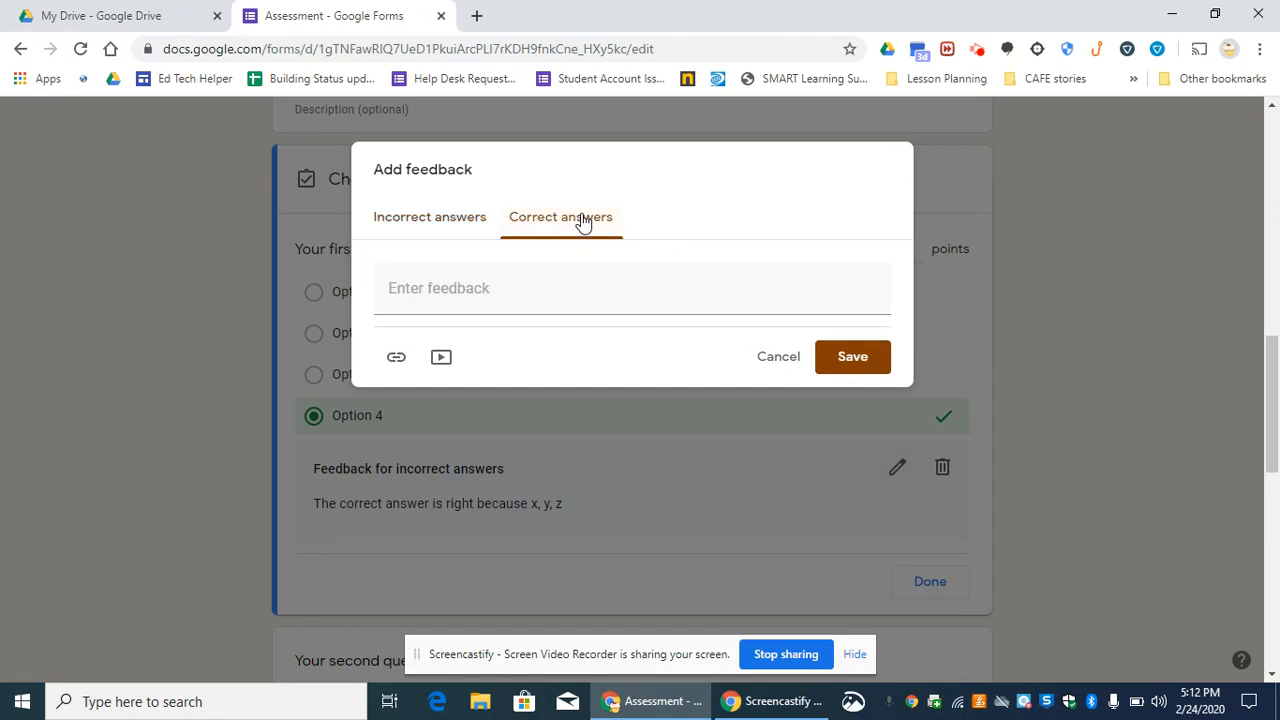
left_click(549, 293)
type("Way to go")
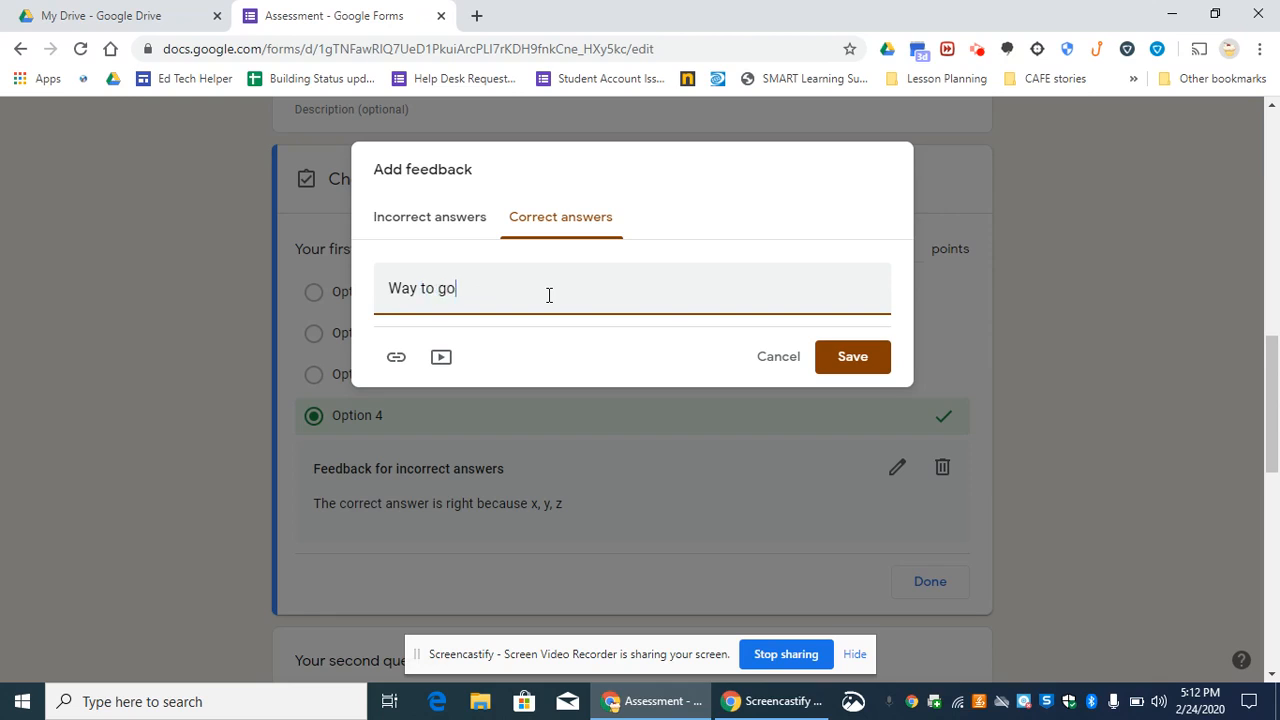
type("!")
left_click(838, 360)
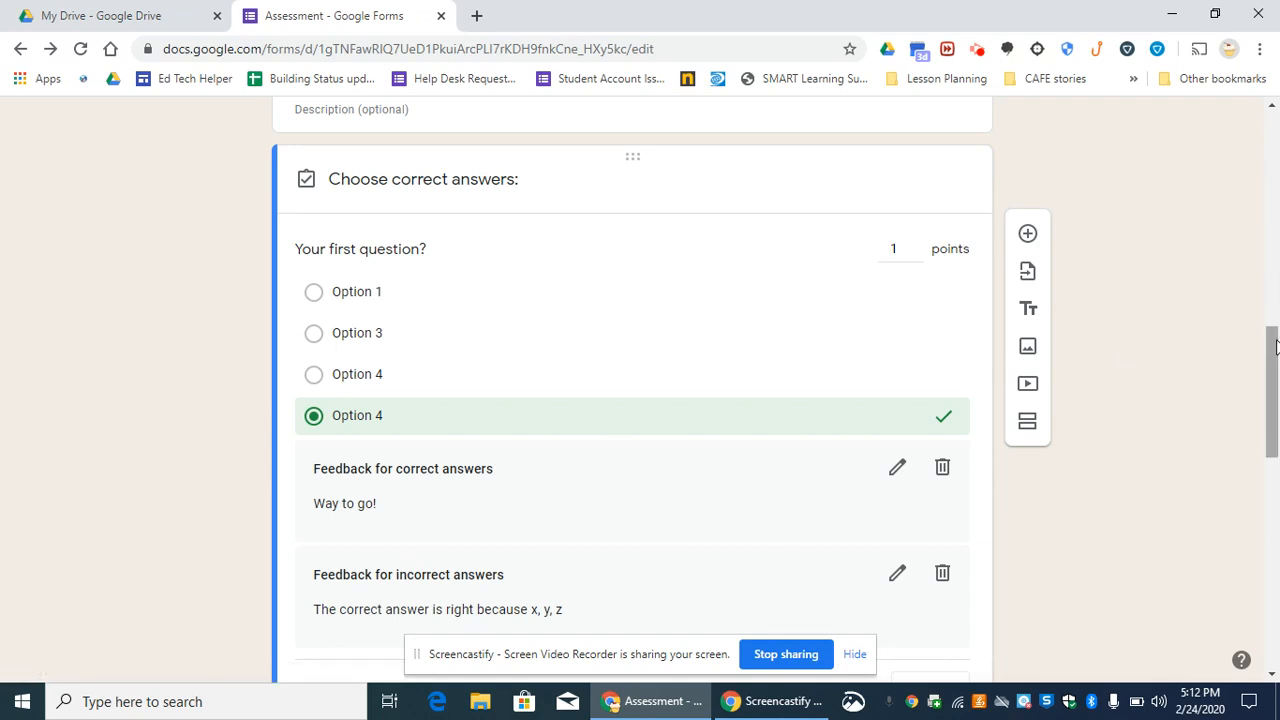
- Change the answer key of "Your second question?" so that only "Option 1" and "Correct answer 1" are marked correct
left_click_drag(1278, 346, 1278, 458)
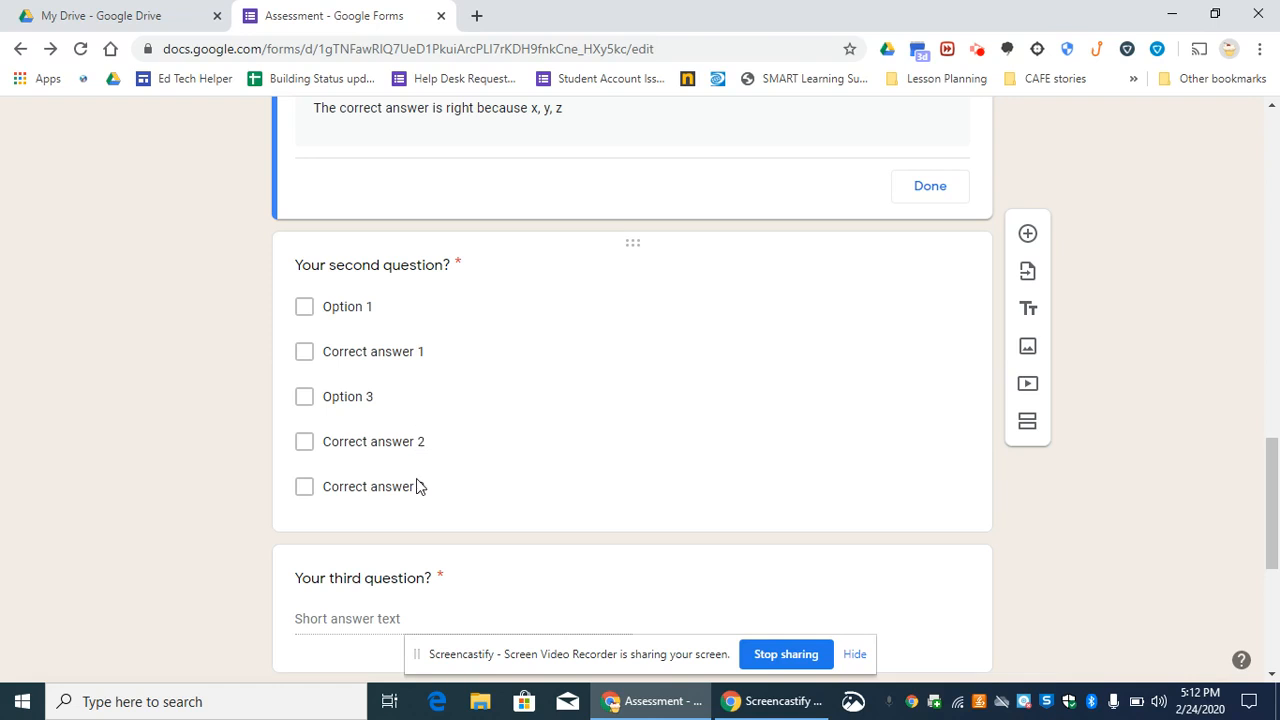
left_click(408, 362)
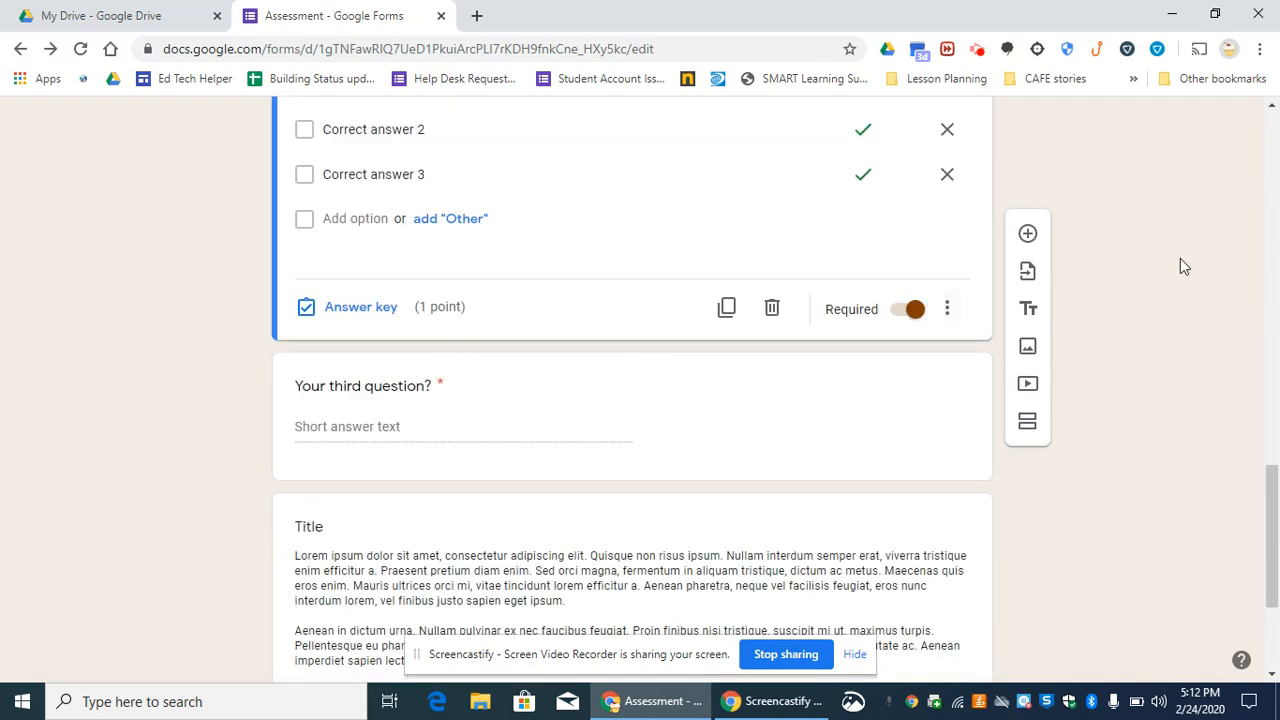
left_click_drag(1278, 523, 1278, 462)
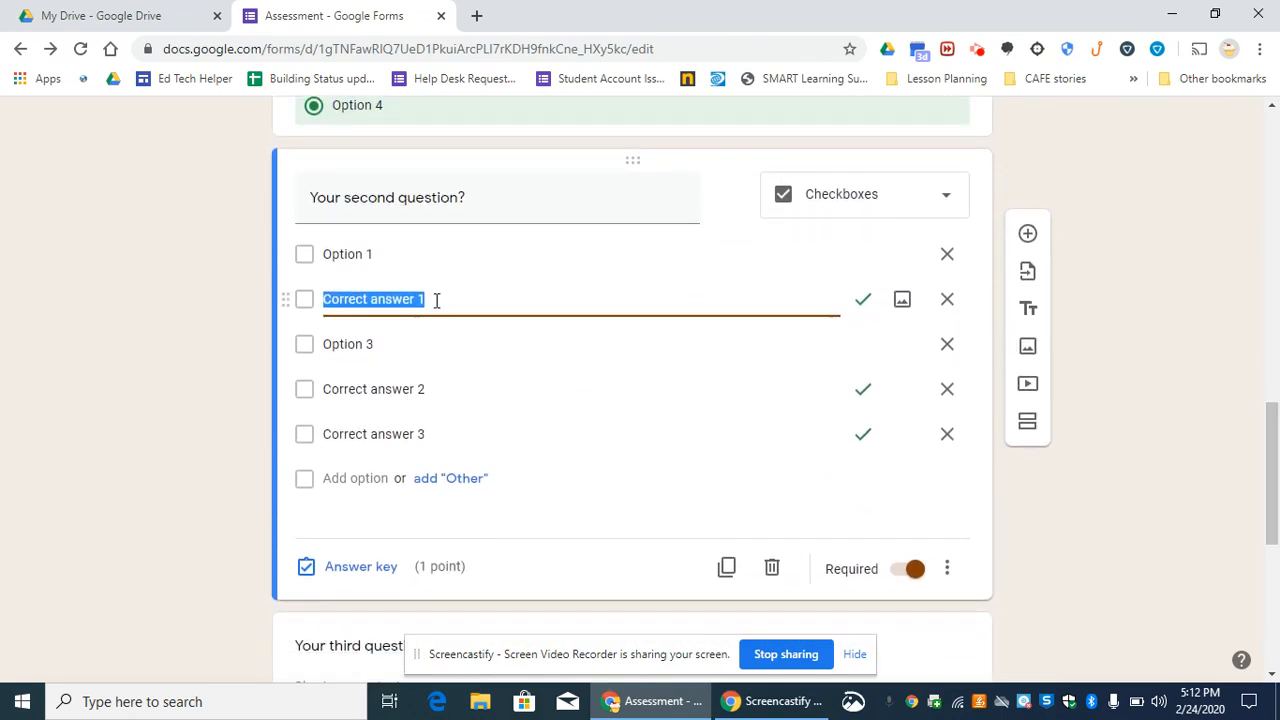
left_click(357, 566)
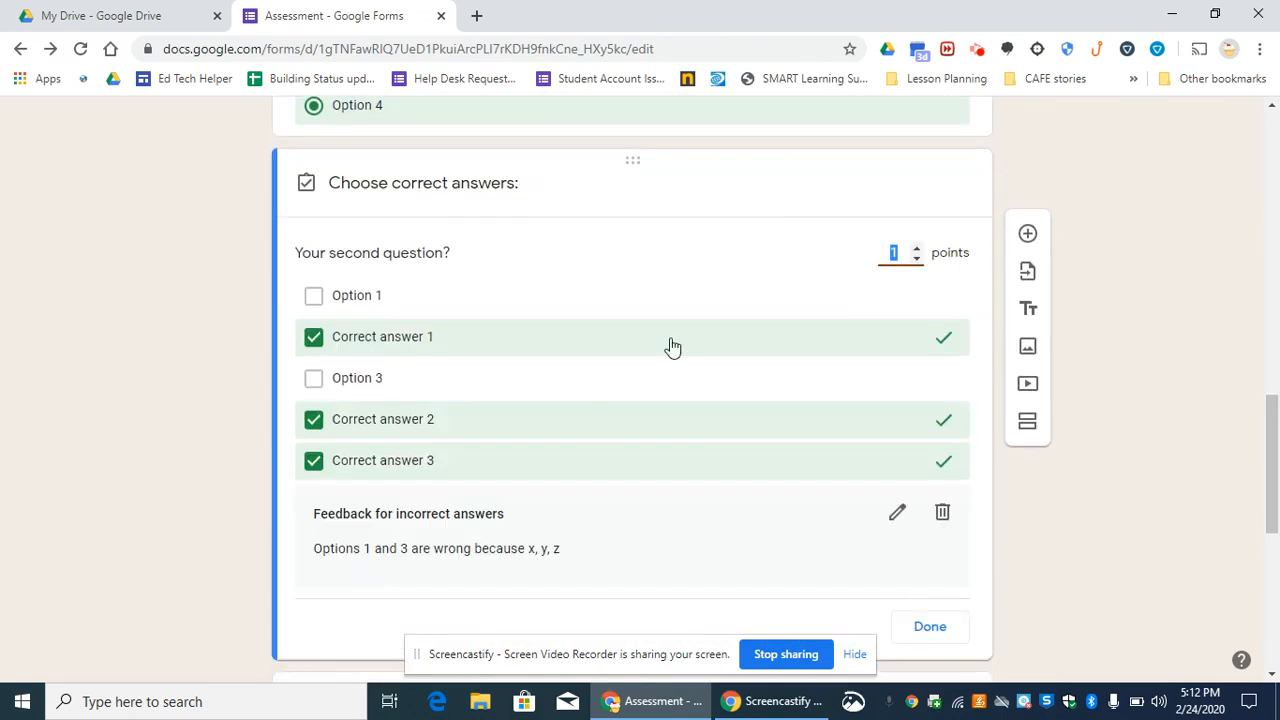
left_click(628, 336)
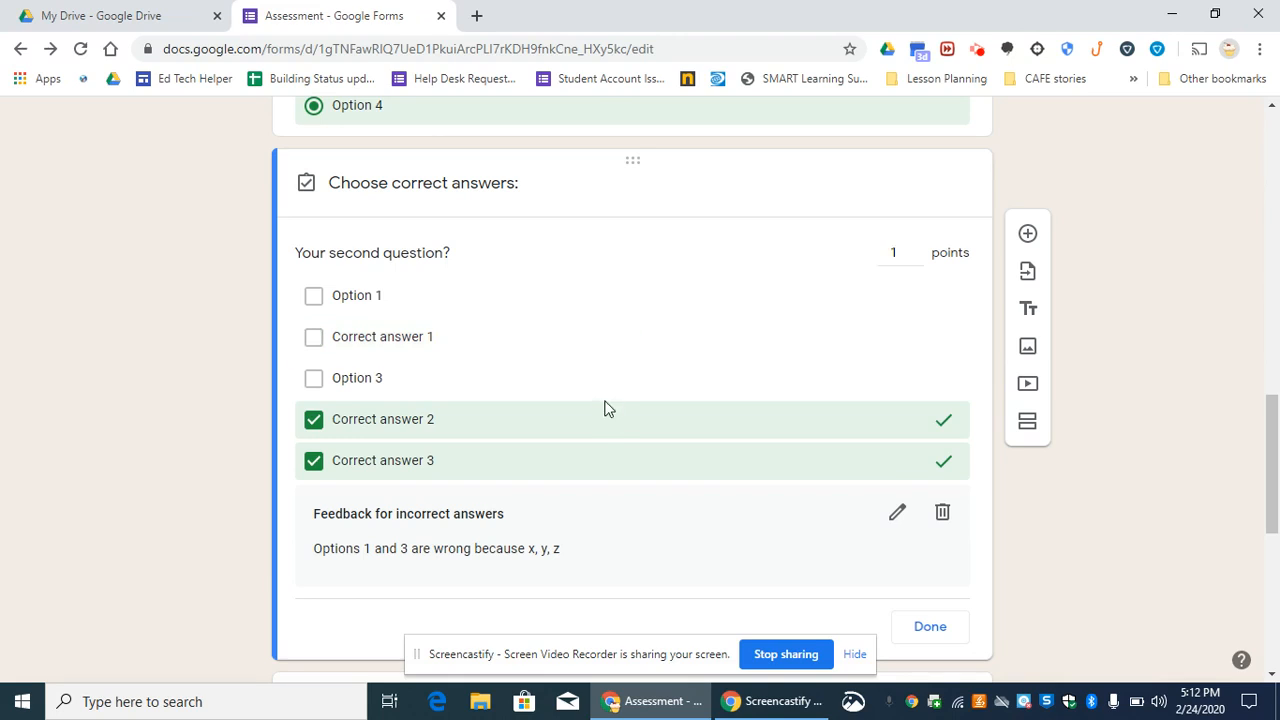
left_click(596, 430)
left_click(576, 472)
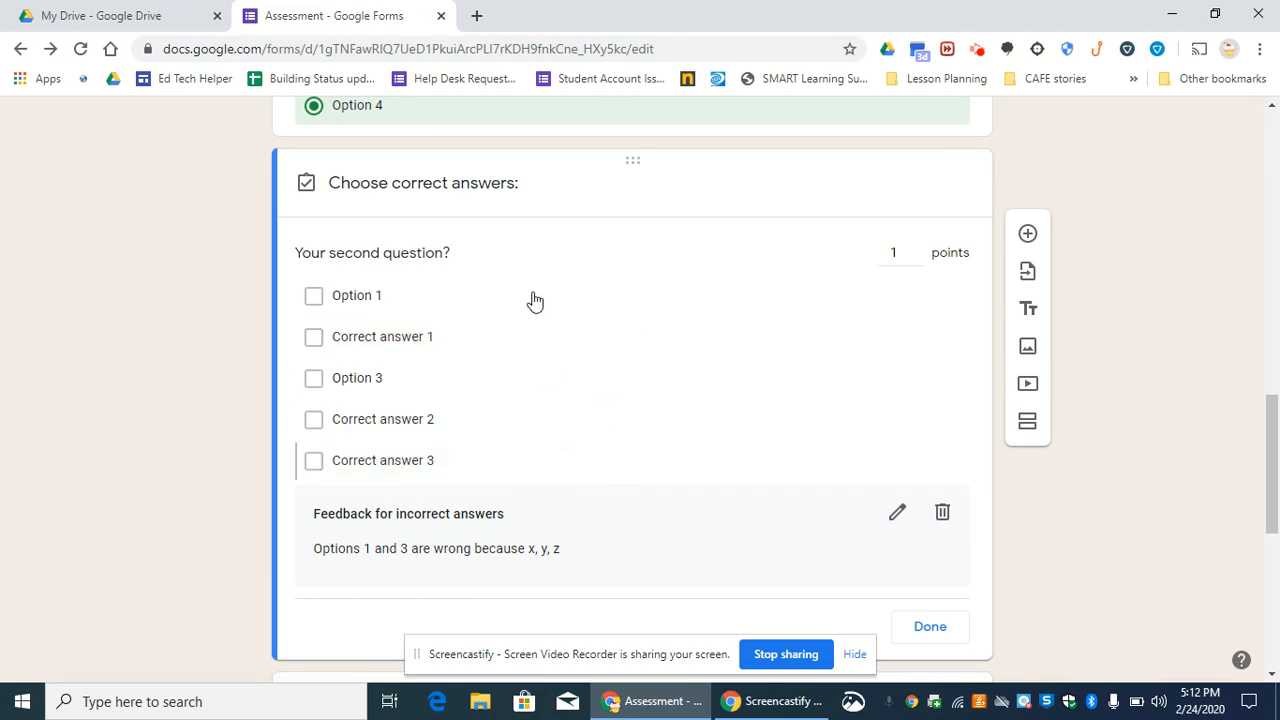
left_click(530, 301)
left_click(523, 336)
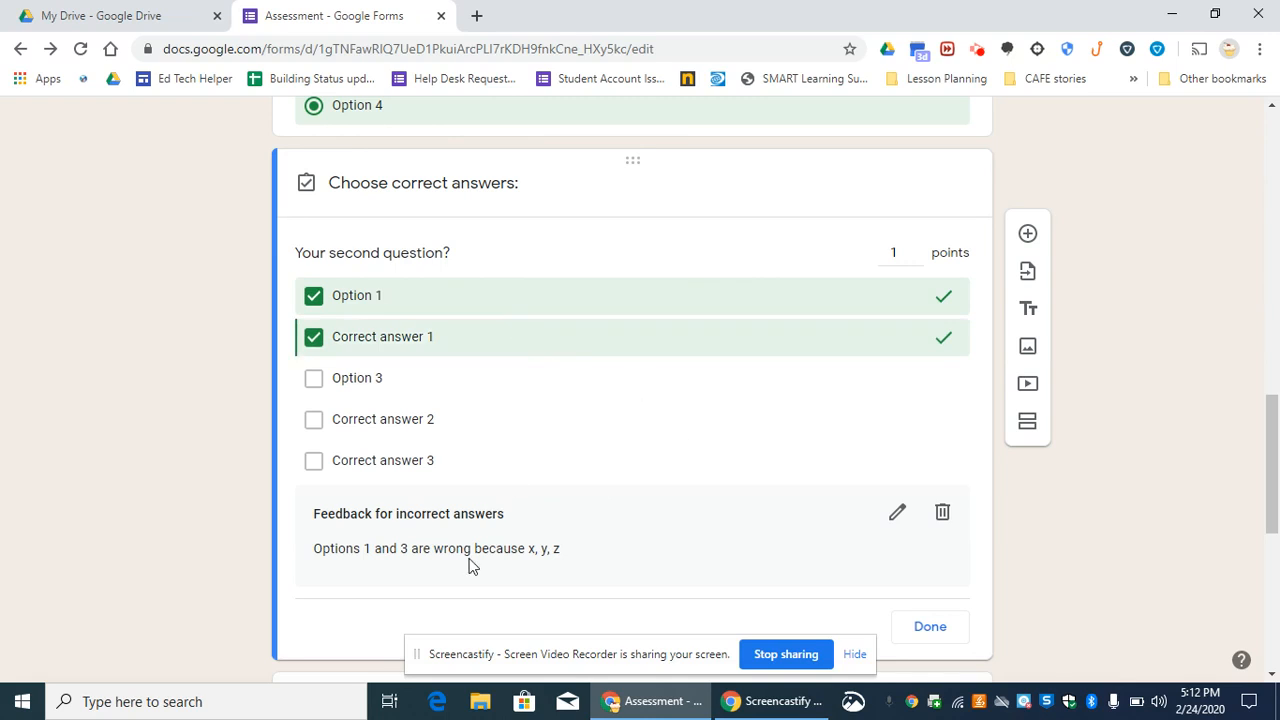
left_click(930, 626)
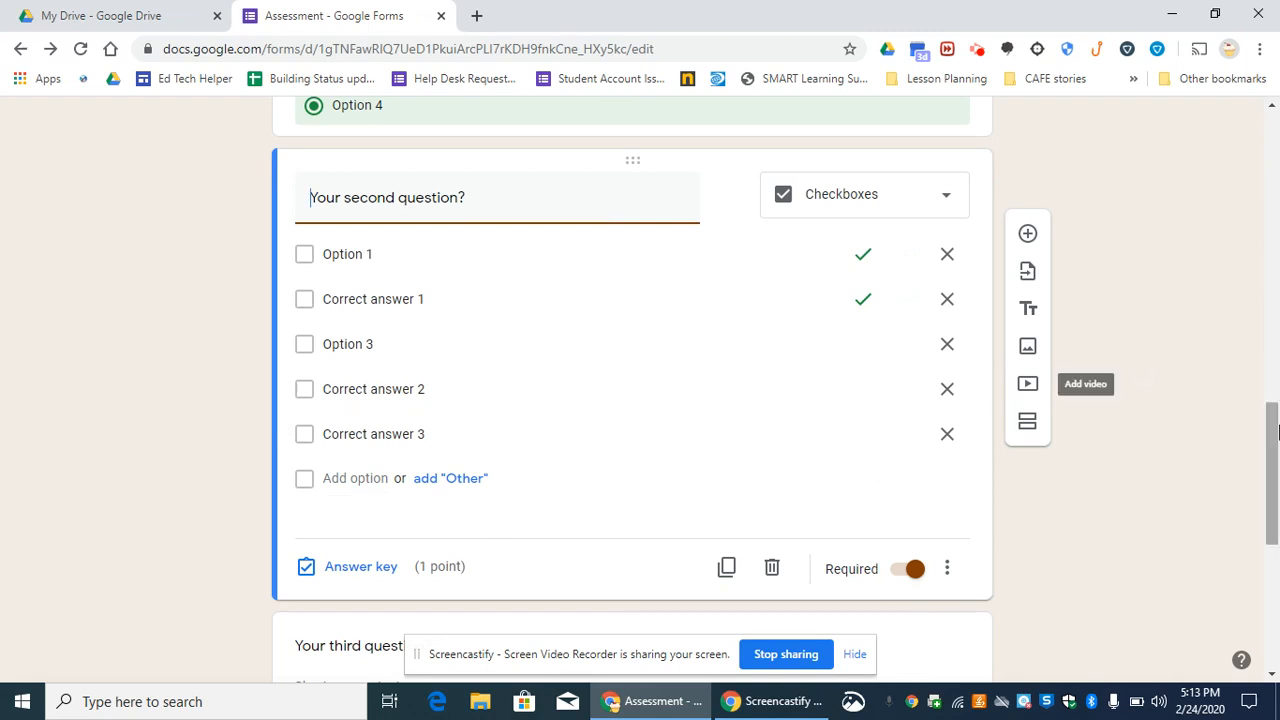
- Change the type of "Your third question?" to Paragraph
left_click_drag(1277, 430, 1276, 520)
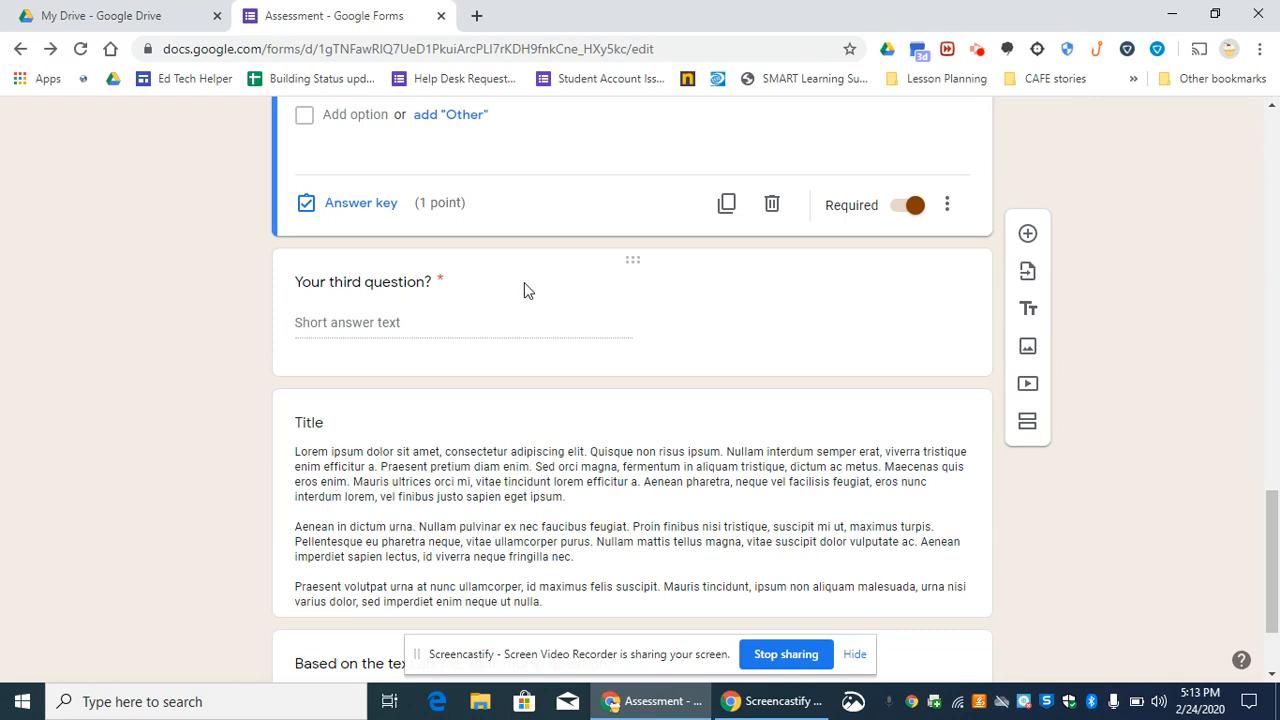
left_click(668, 316)
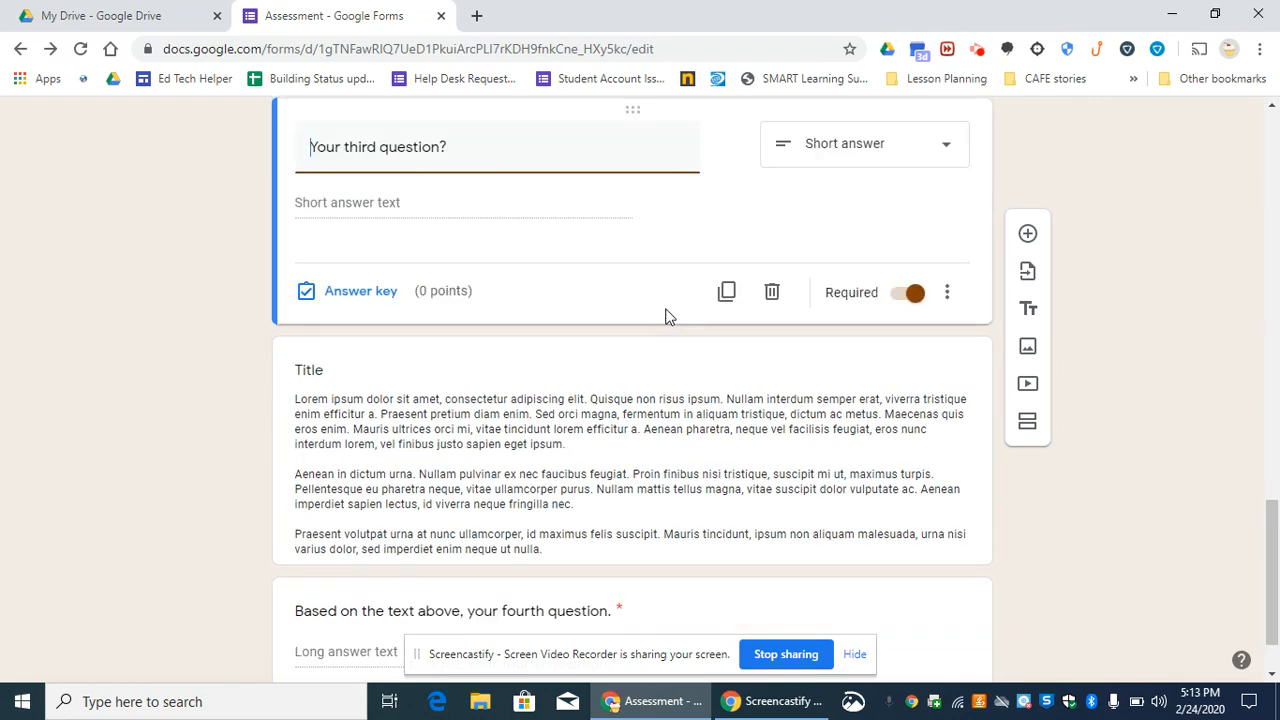
left_click(941, 155)
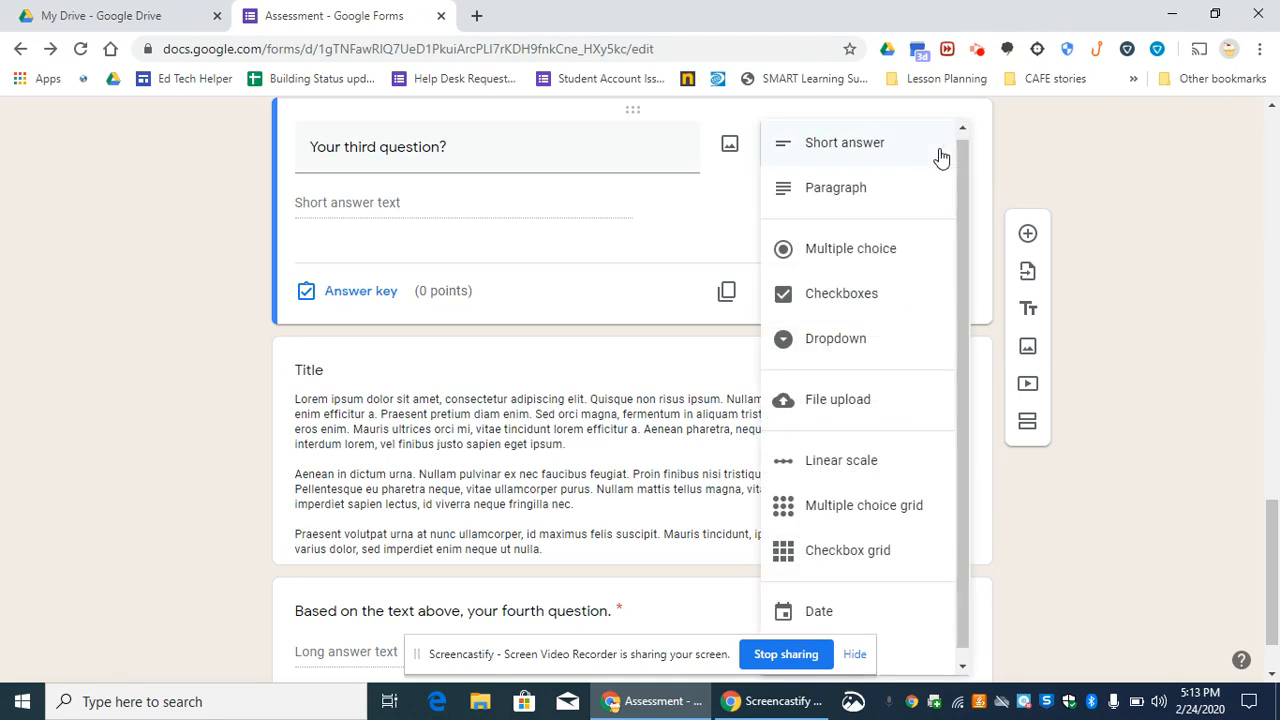
left_click(862, 192)
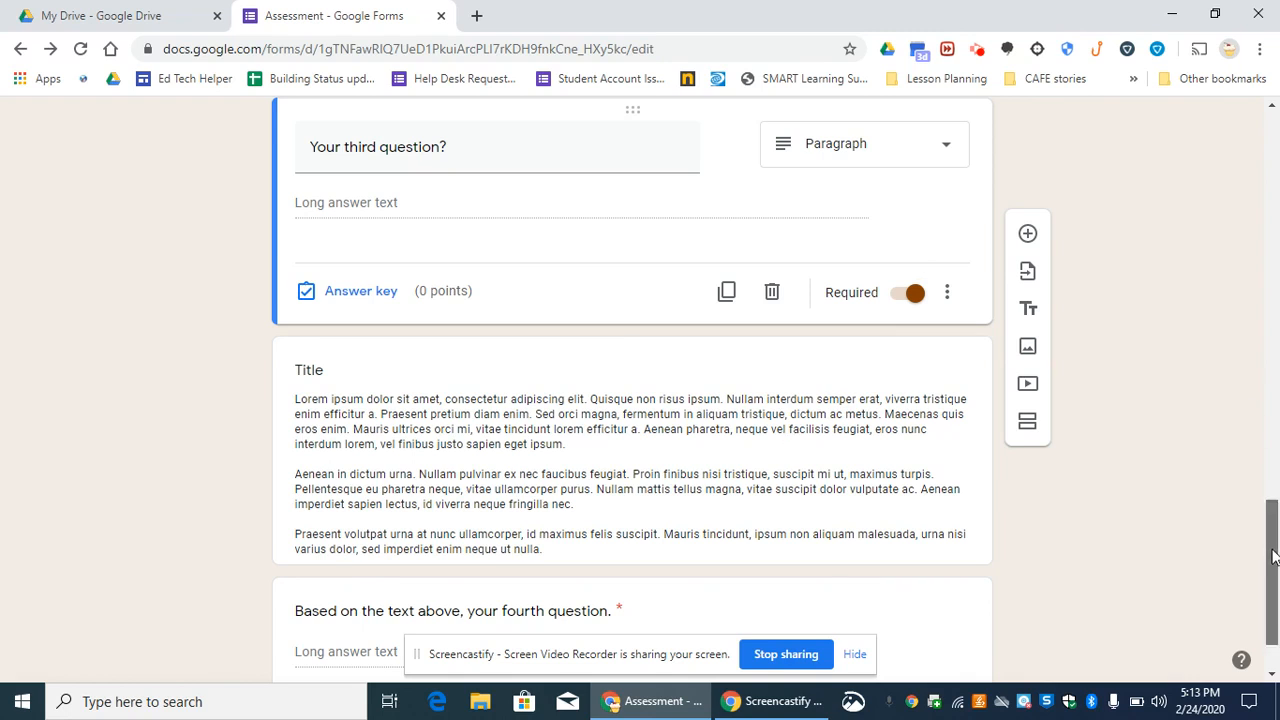
- Select the whole placeholder passage in the untitled text block above the fourth question
left_click_drag(1273, 553, 1273, 573)
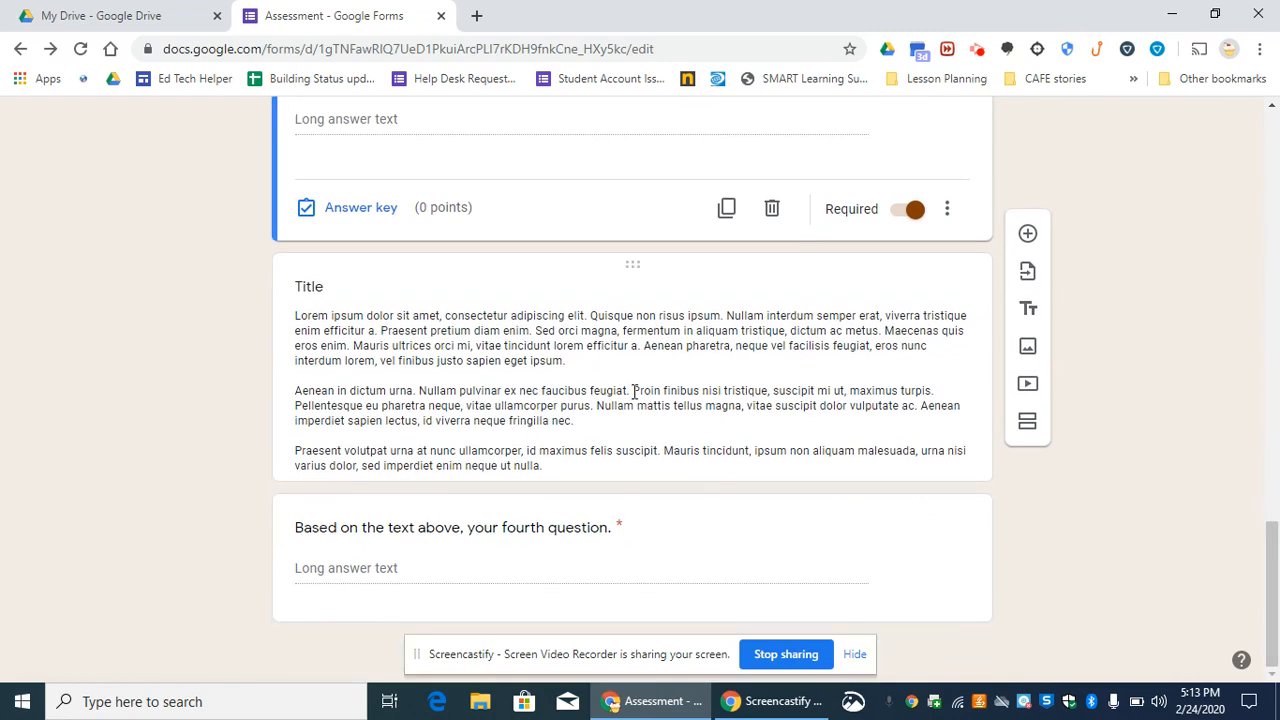
left_click(432, 314)
key("ctrl+a")
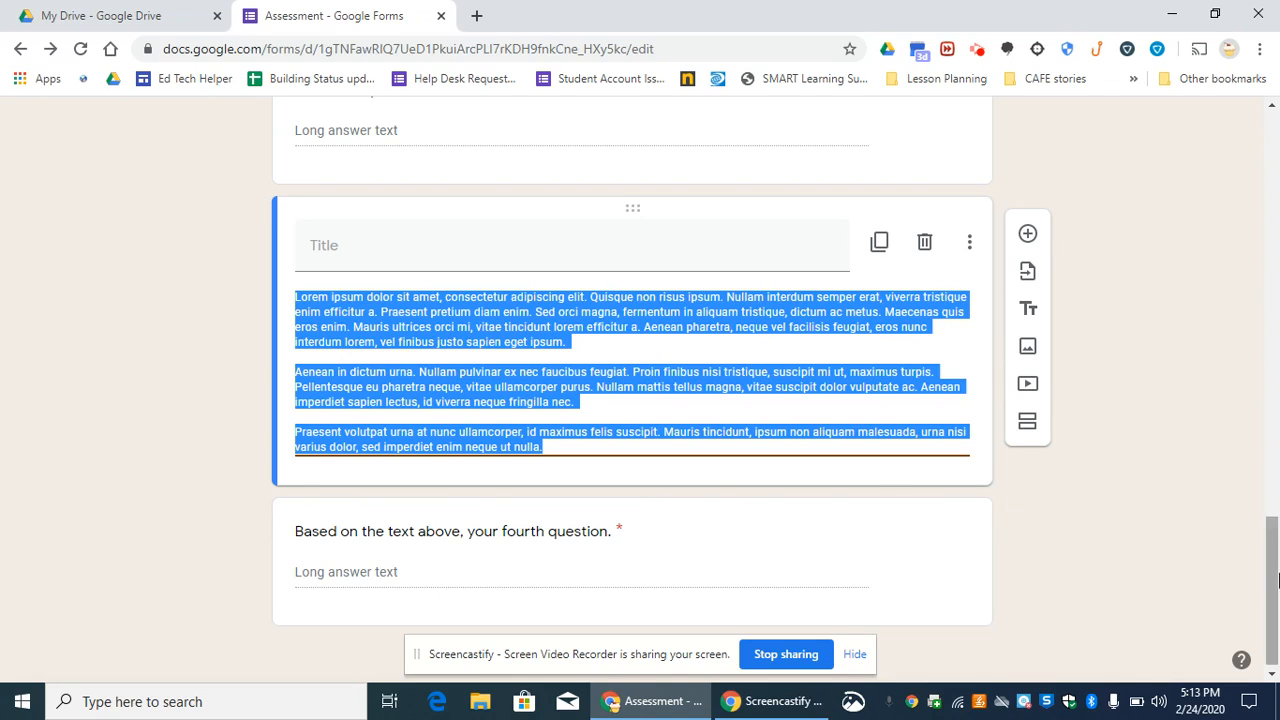
- Look over the quiz questions and check the form's responses, then return to the questions
left_click_drag(1274, 580, 1270, 178)
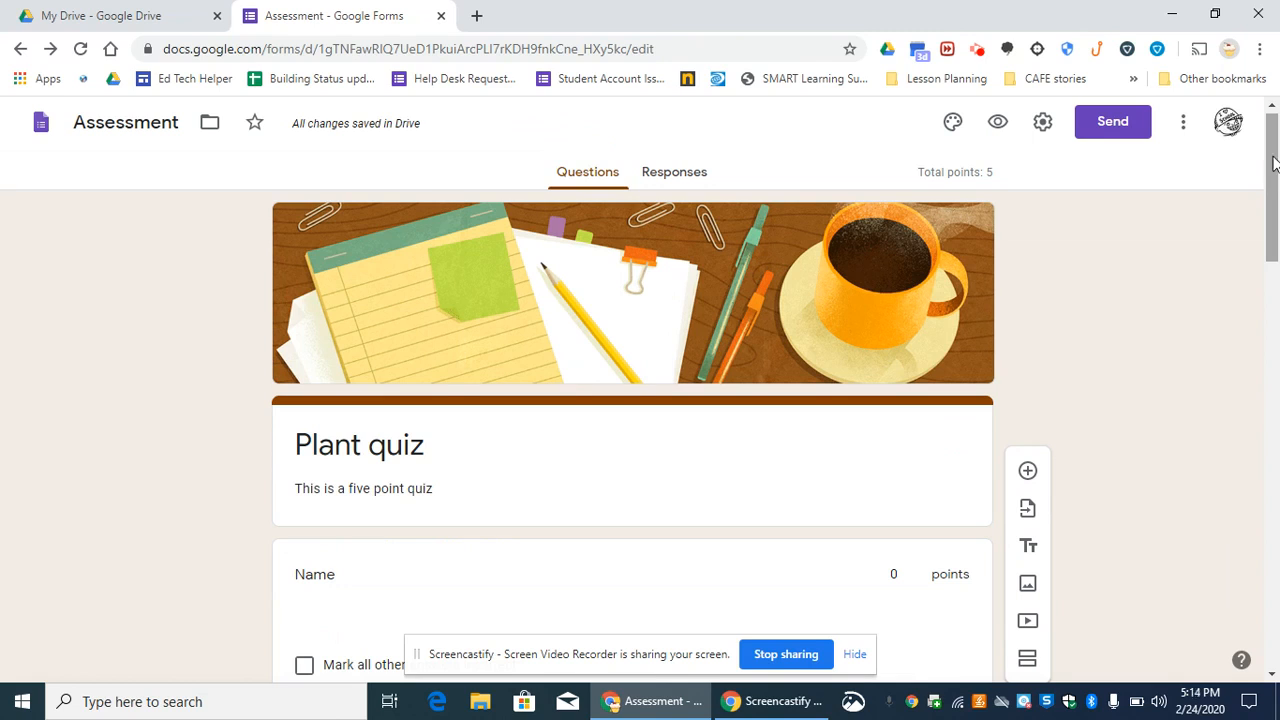
left_click_drag(1272, 178, 1276, 362)
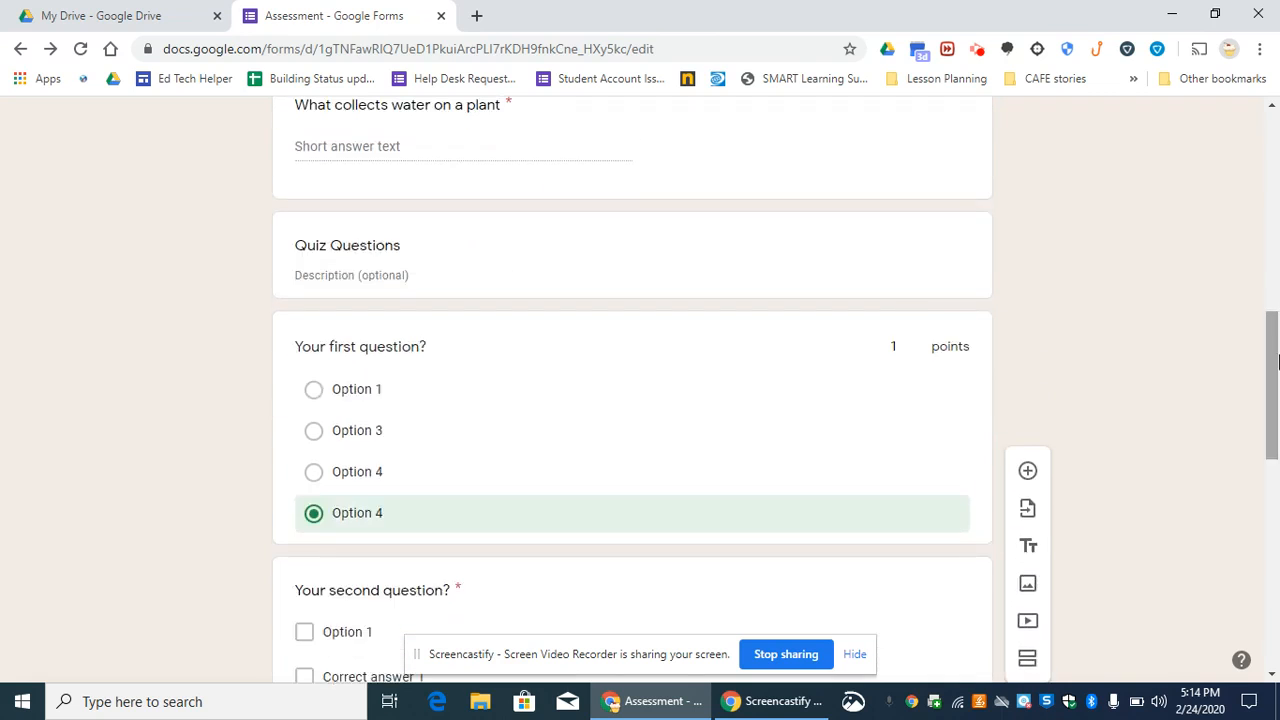
left_click_drag(1276, 360, 1272, 155)
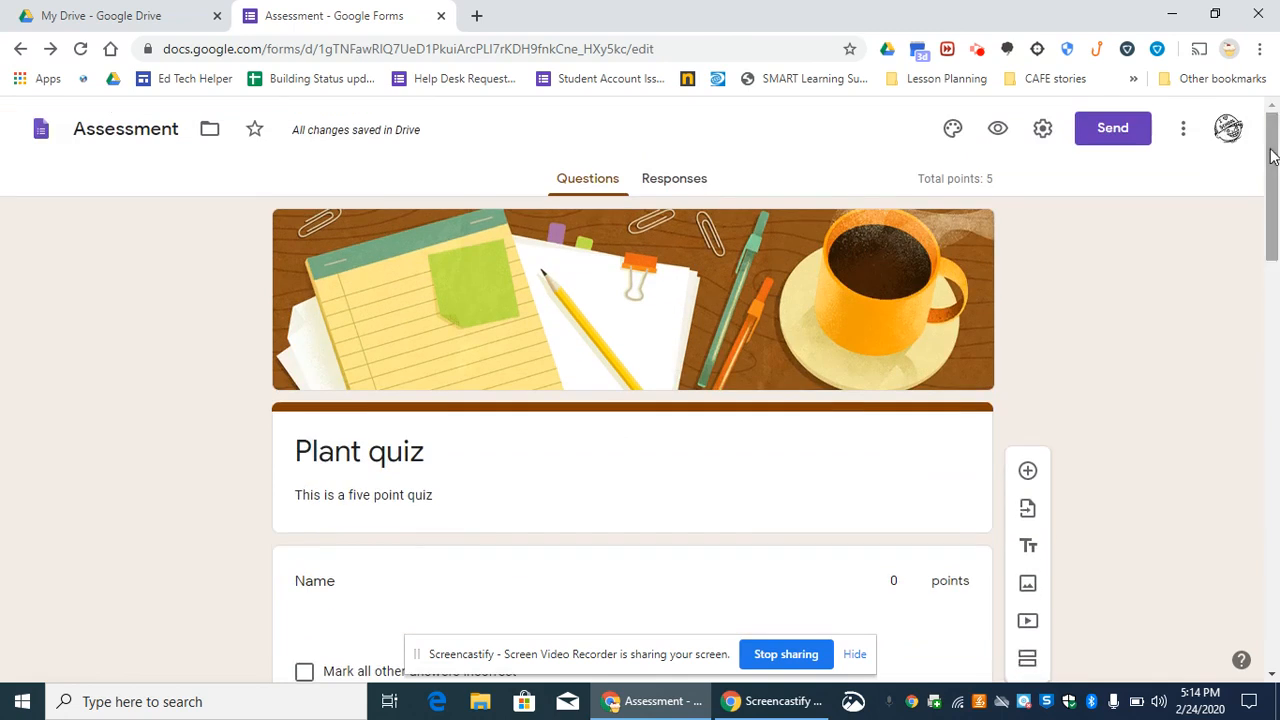
left_click(674, 180)
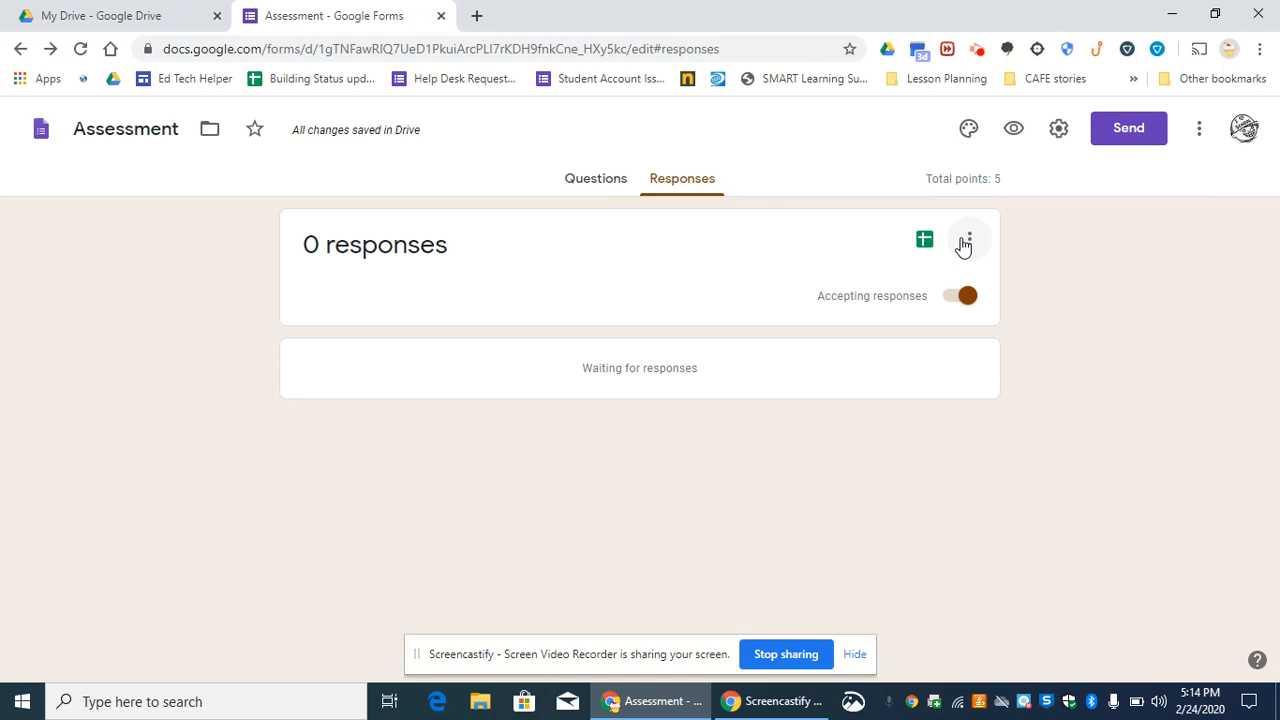
left_click(598, 180)
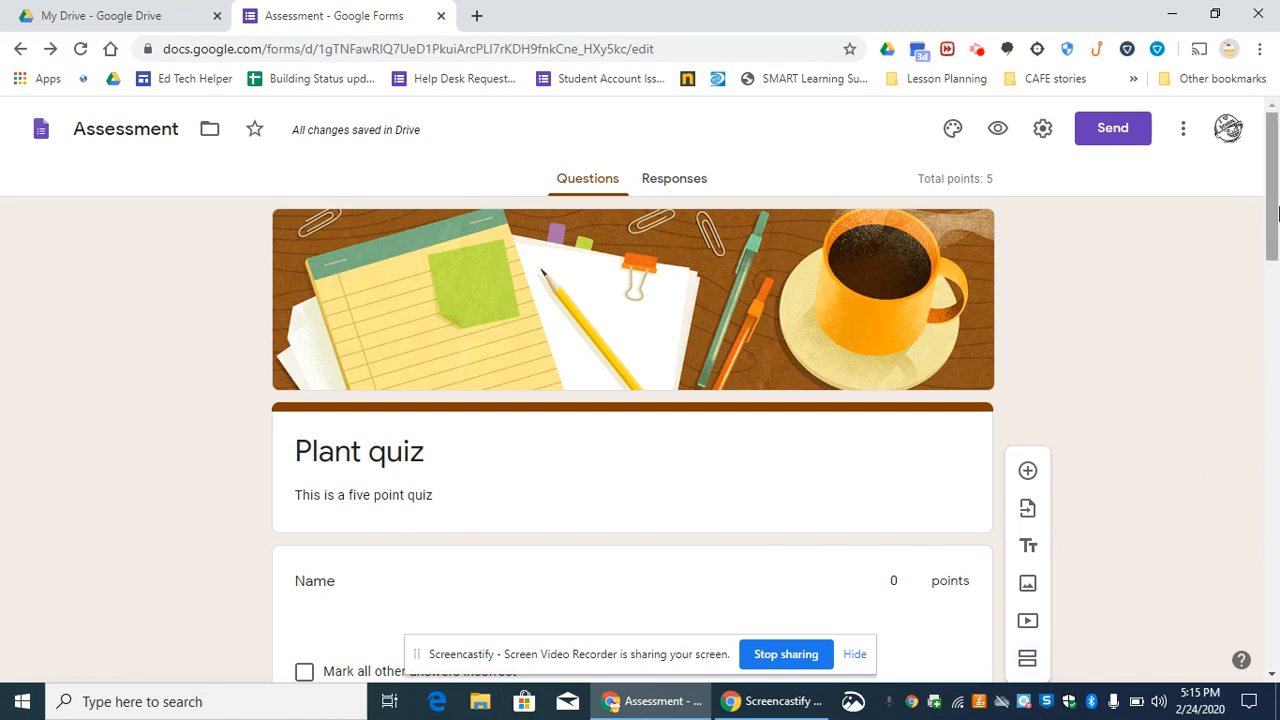
- Add a new section between the placeholder text block and the fourth question, and collapse it
left_click_drag(1276, 200, 1265, 367)
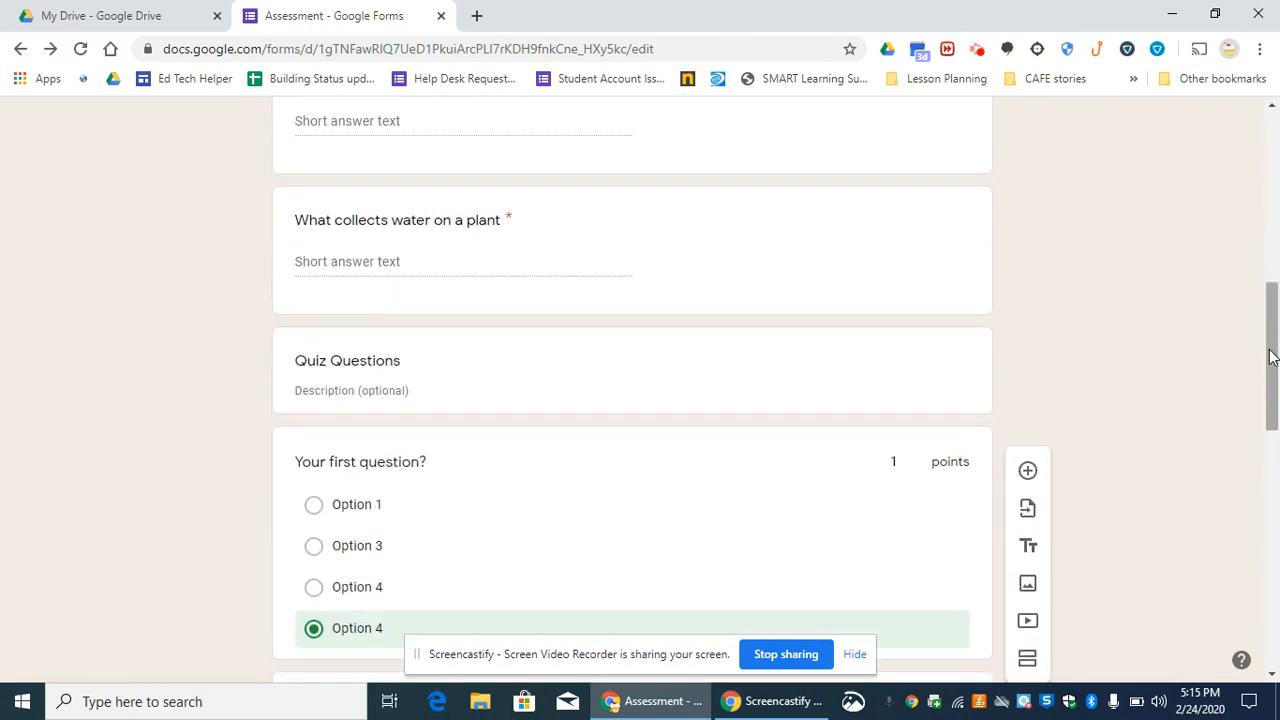
left_click_drag(1272, 350, 1272, 445)
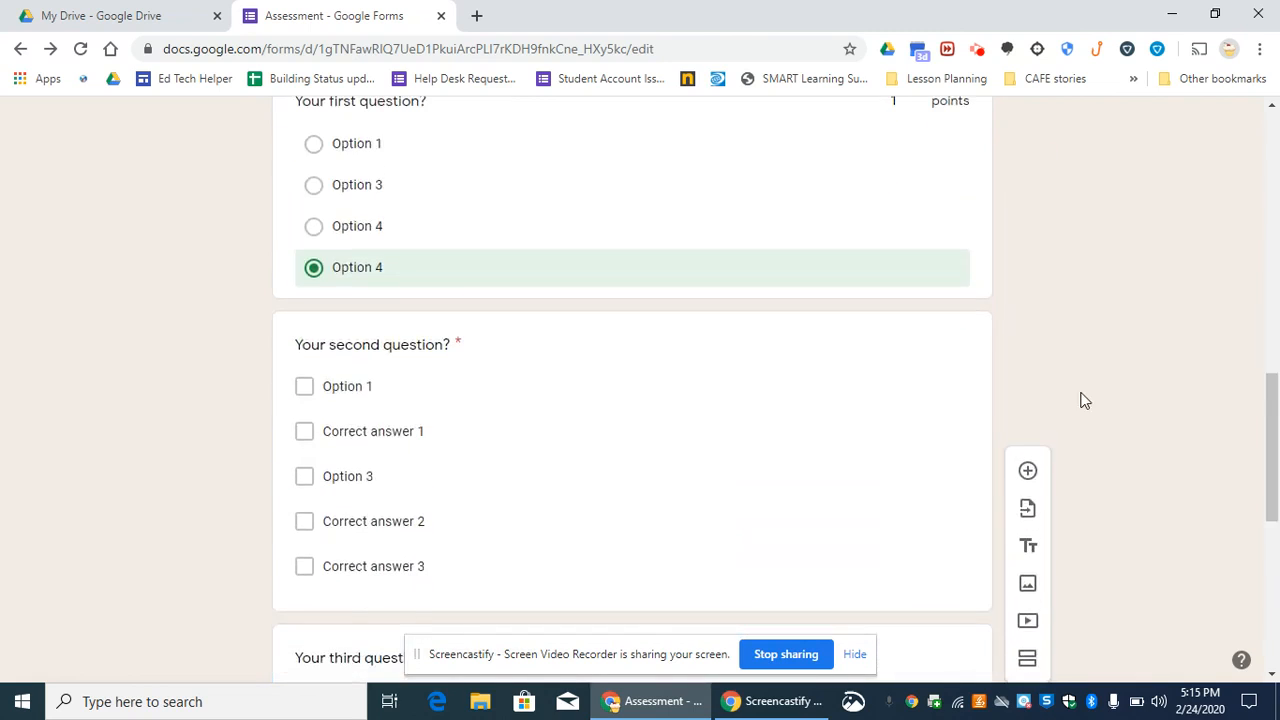
left_click(1028, 660)
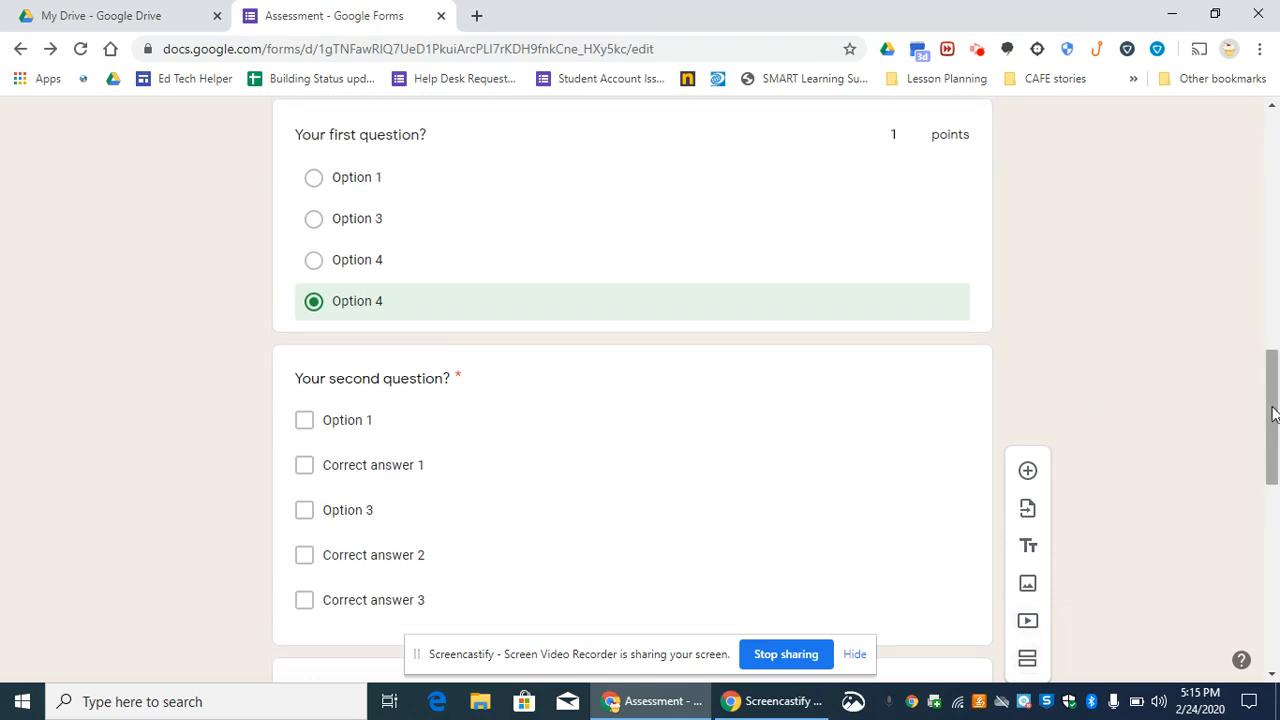
left_click_drag(1272, 415, 1275, 630)
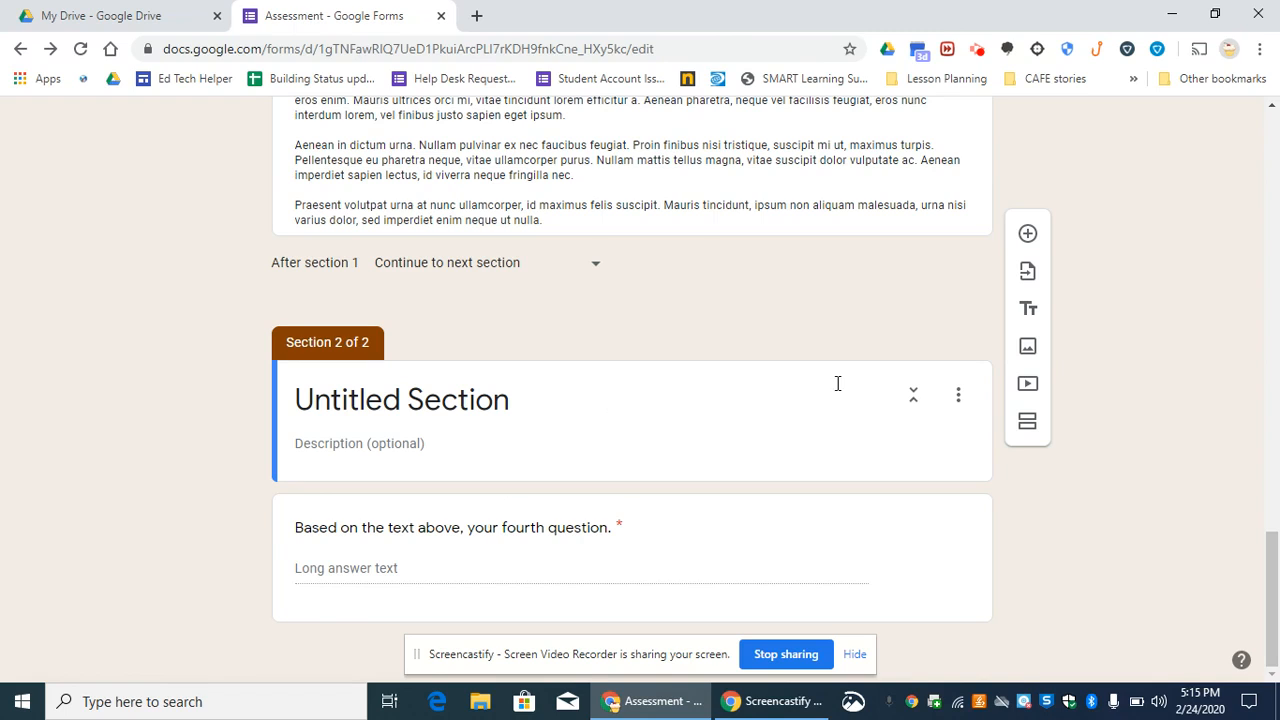
left_click(911, 398)
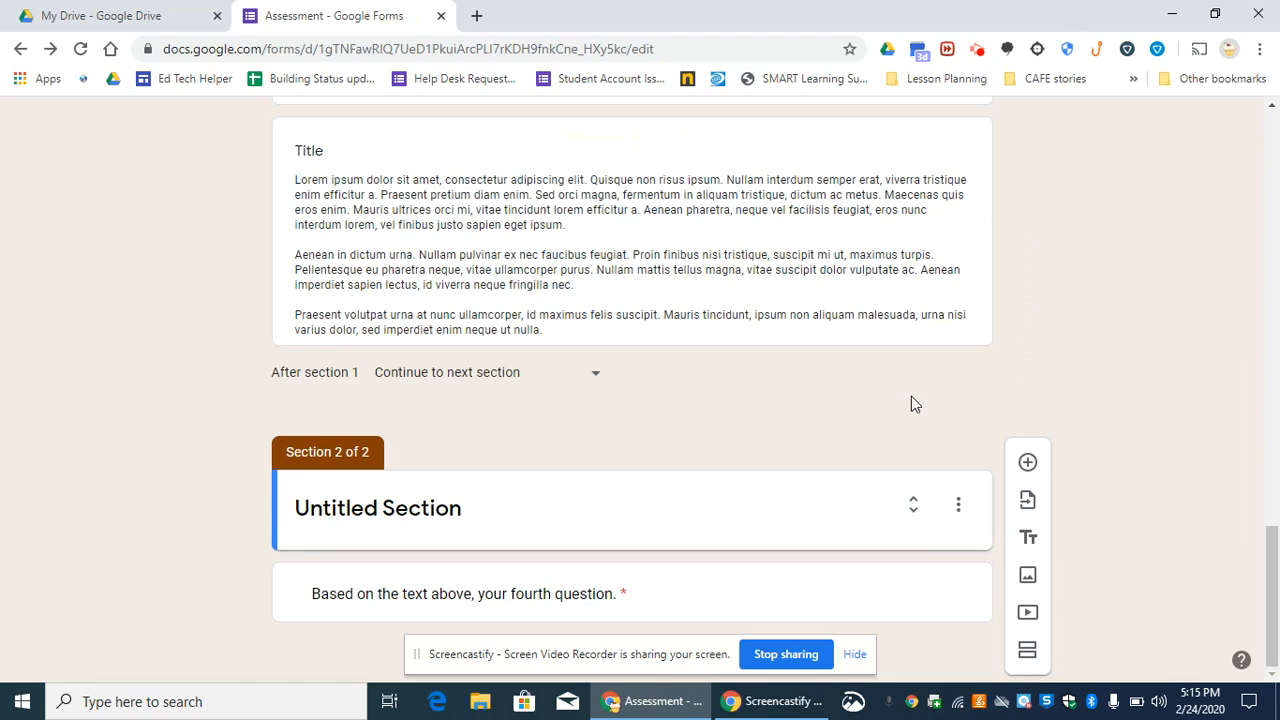
- Open the section order from Untitled Section and save it with Plant quiz first and Untitled Section second
left_click(962, 510)
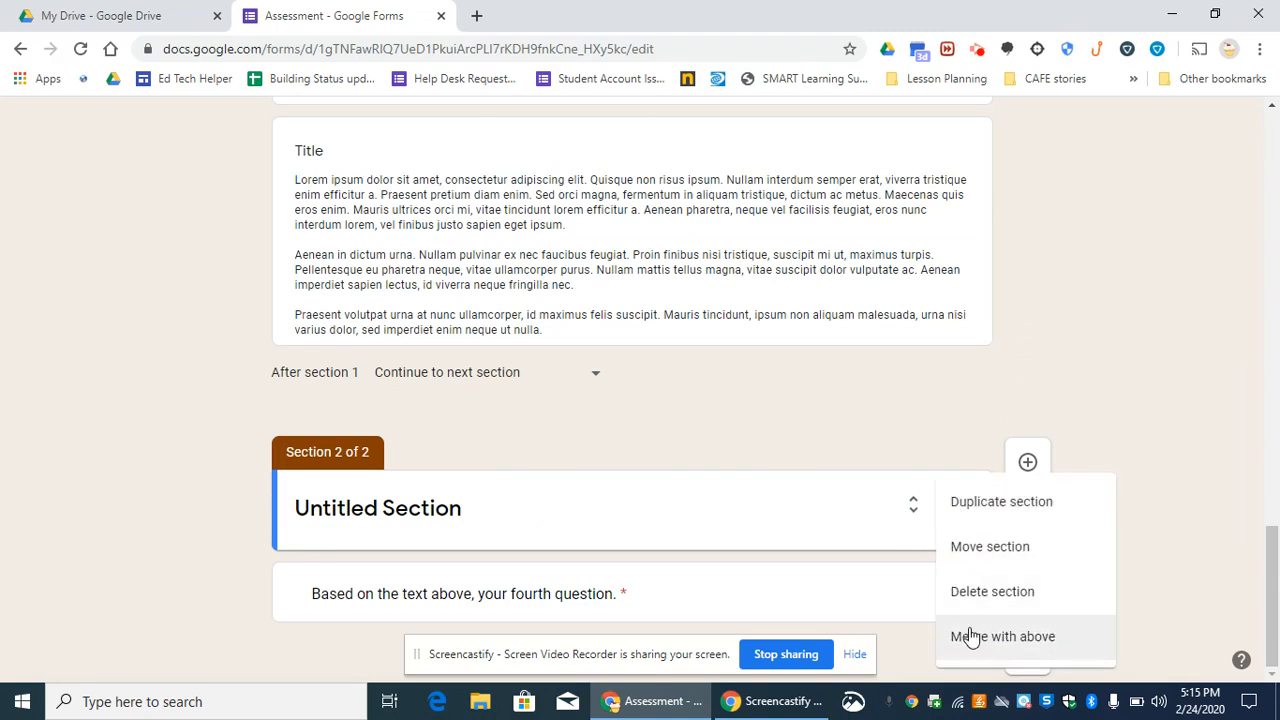
left_click(960, 549)
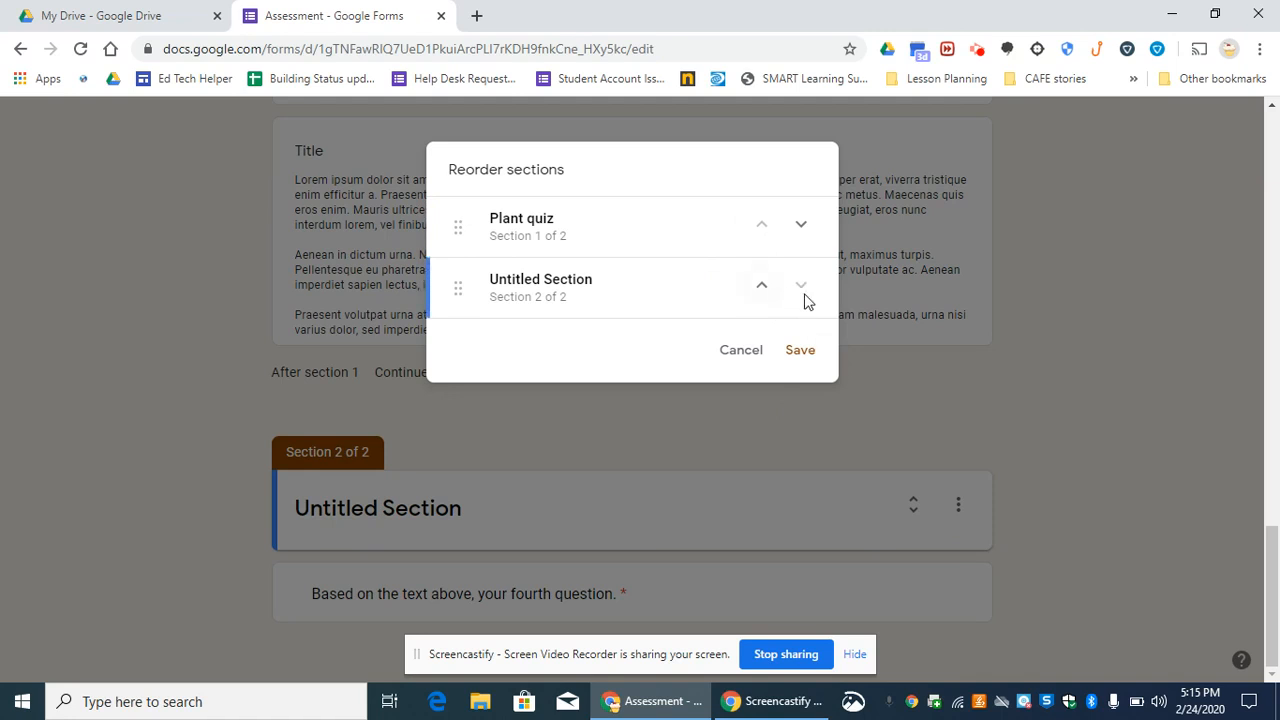
left_click(800, 352)
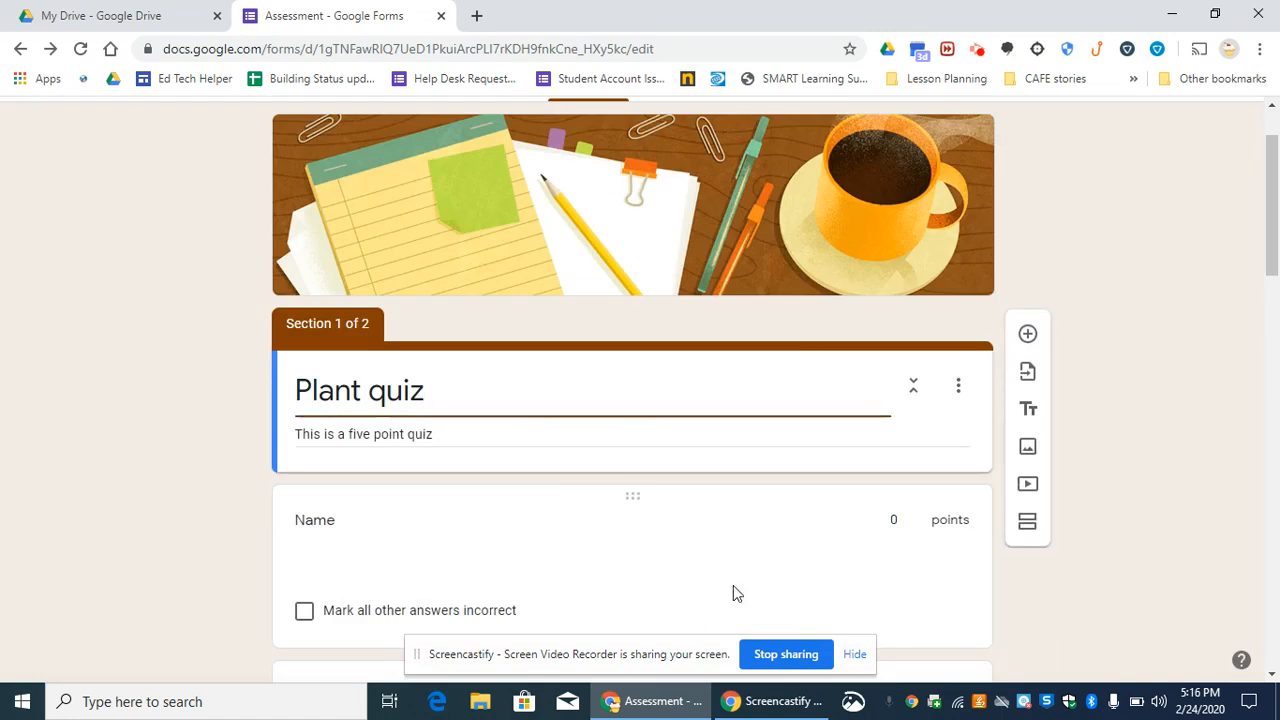
- Move the fourth question out of Untitled Section to the end of section 1, below the placeholder text block
left_click_drag(1272, 241, 1277, 630)
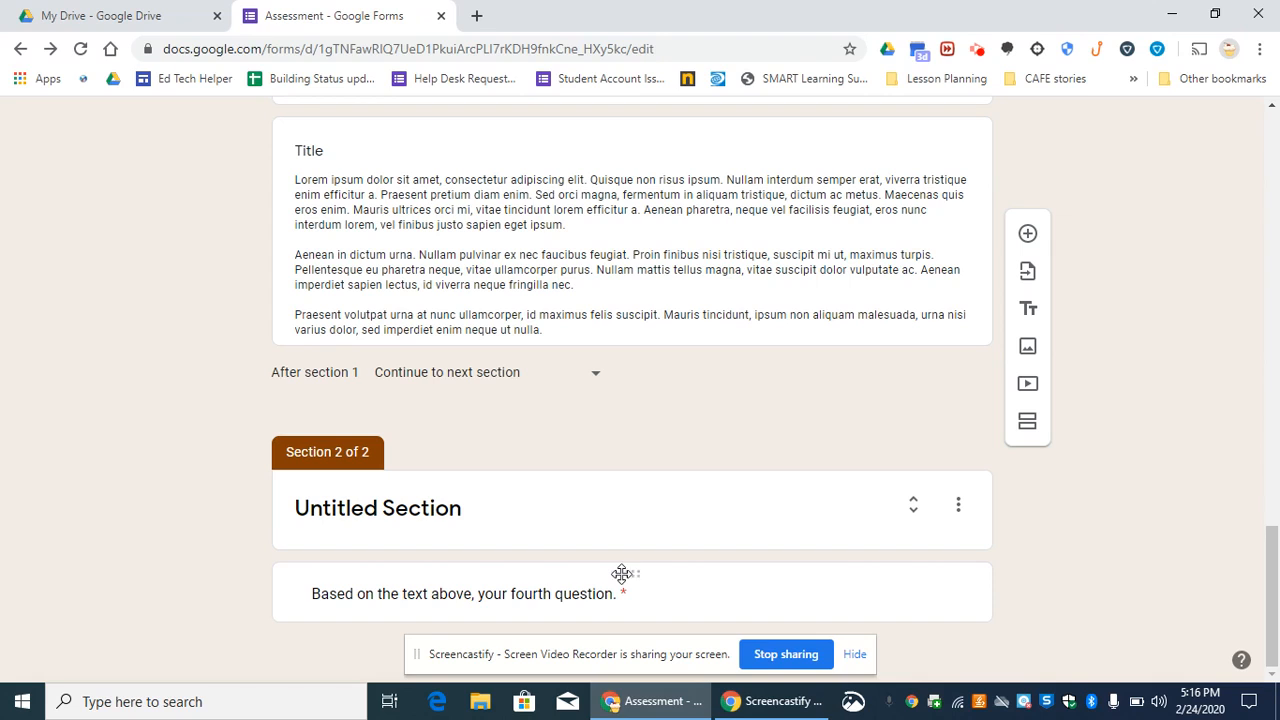
left_click_drag(626, 574, 597, 366)
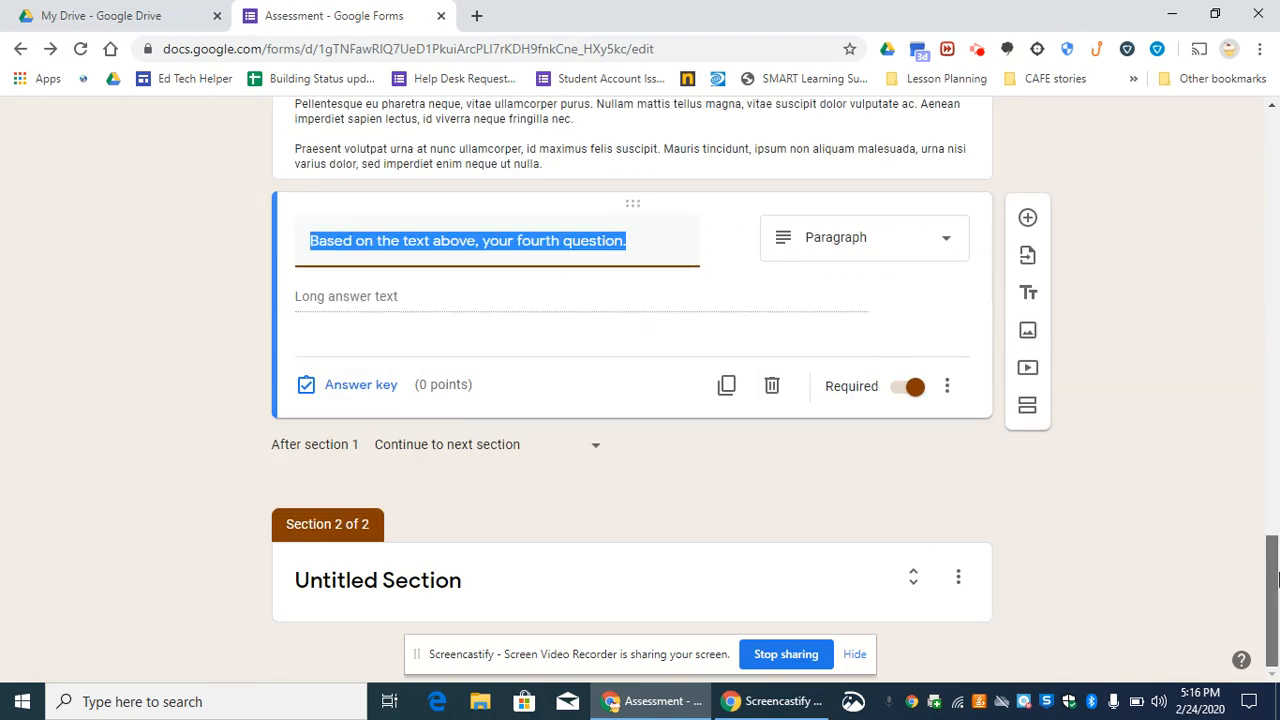
- Rename the untitled second section as Plant Video
scroll(1277, 533, "down", 2)
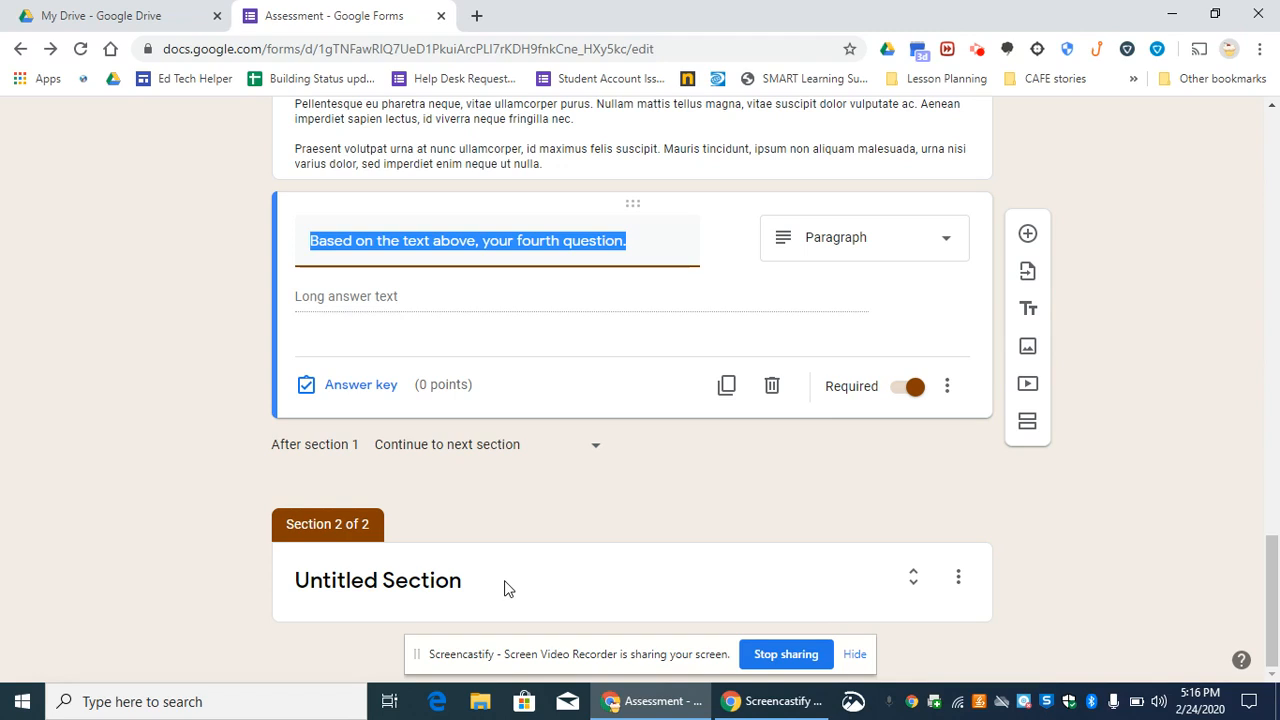
left_click(448, 581)
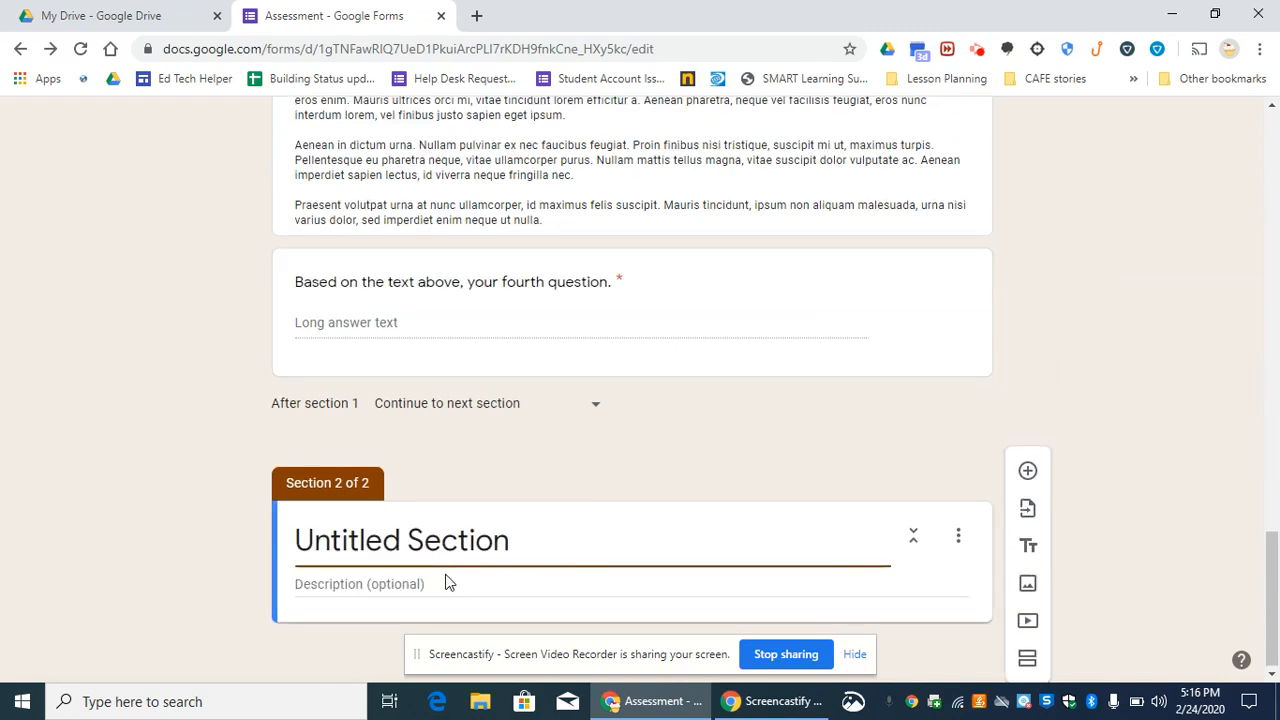
type("Plant ")
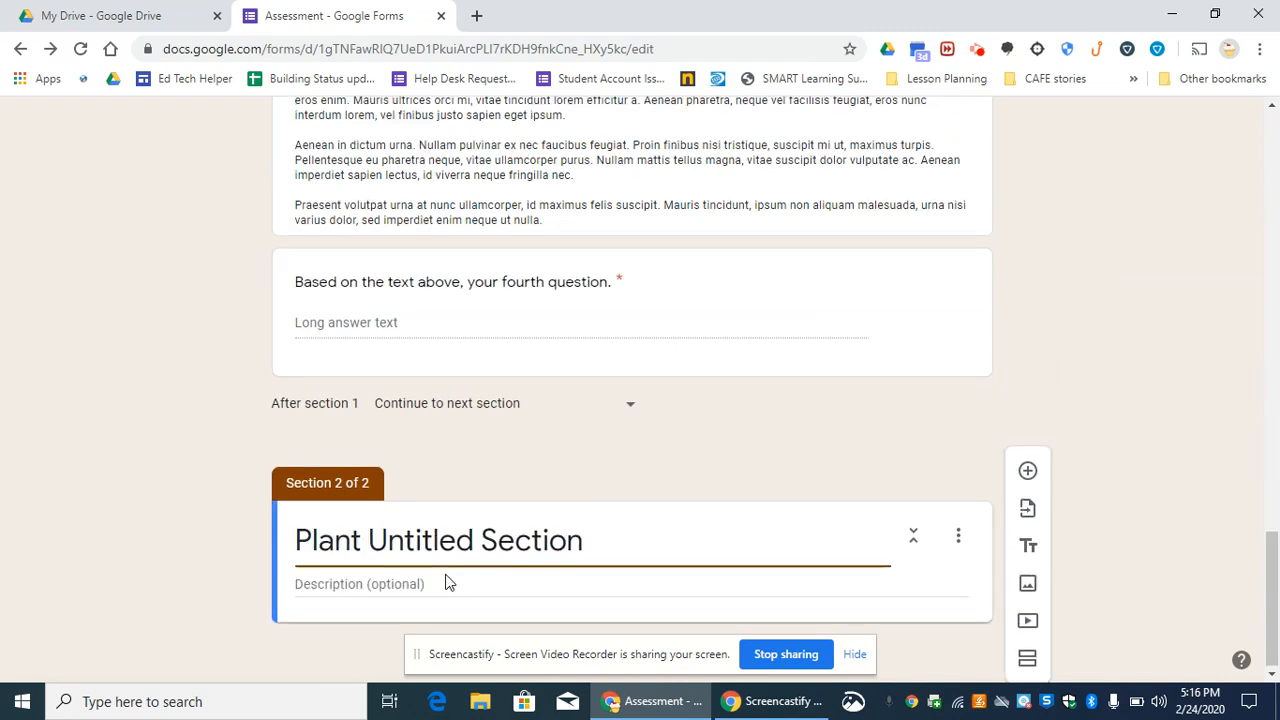
type("Video")
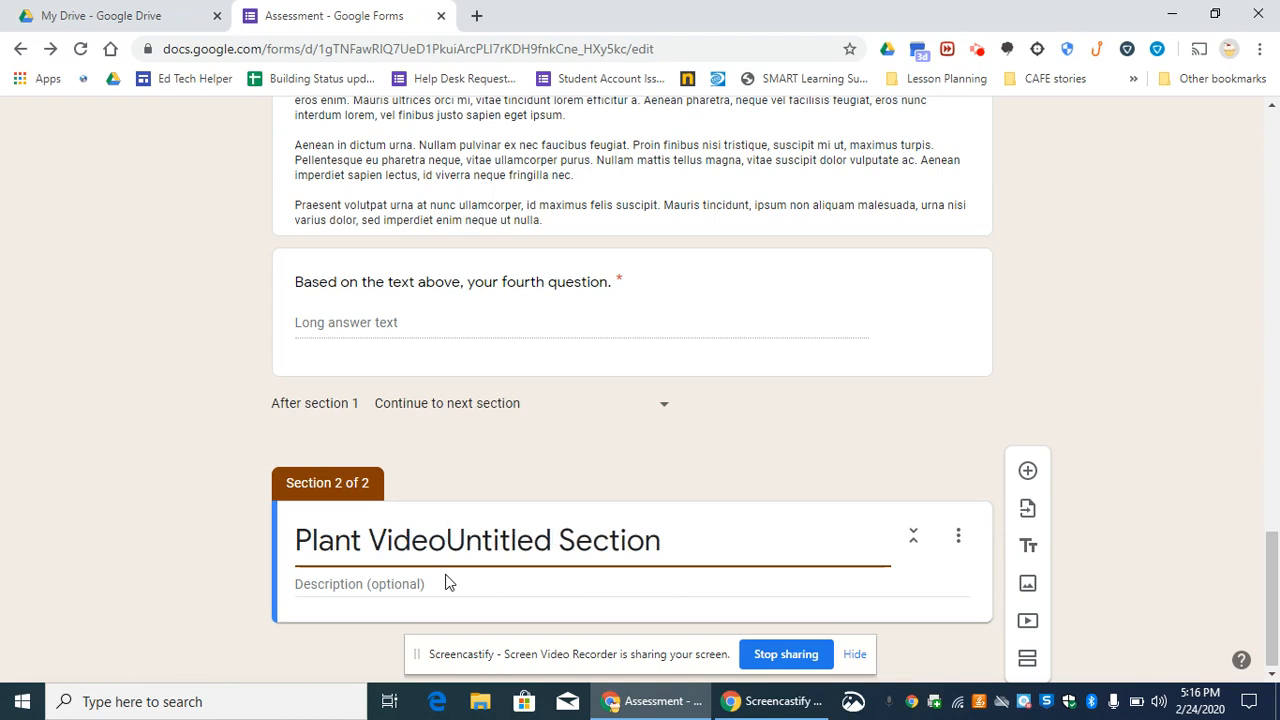
key("Delete")
key("Delete")
key("Delete")
key("Delete")
key("Delete")
key("Delete")
key("Delete")
key("Delete")
key("Delete")
key("Delete")
key("Delete")
key("Delete")
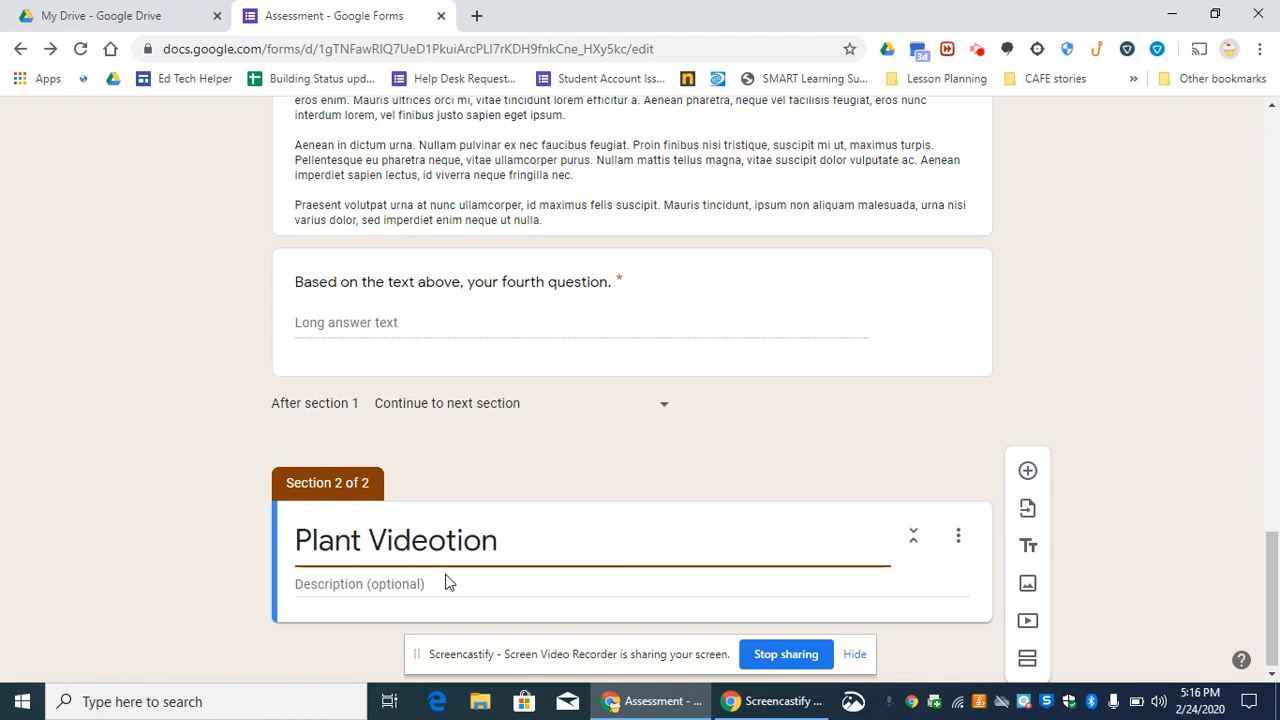
key("Delete")
key("Delete")
key("Delete")
key("Delete")
- Give the Plant Video section the description "Remedial work"
left_click(500, 592)
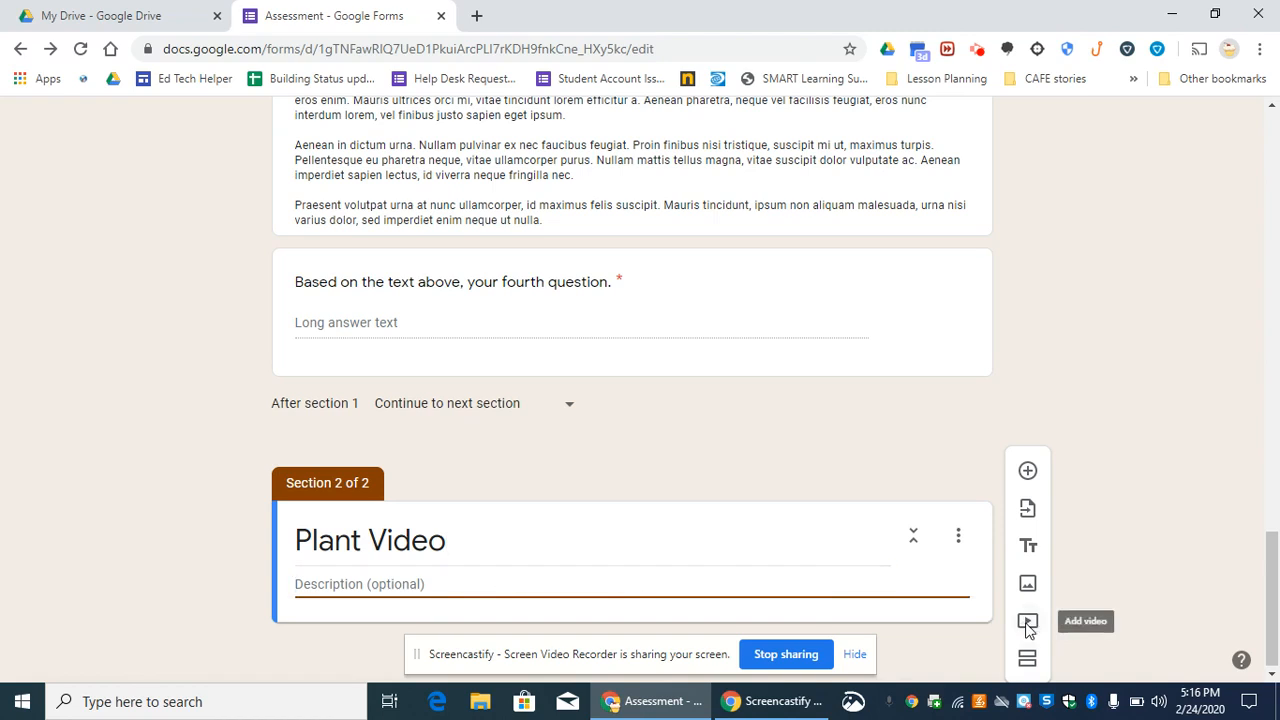
type("REme")
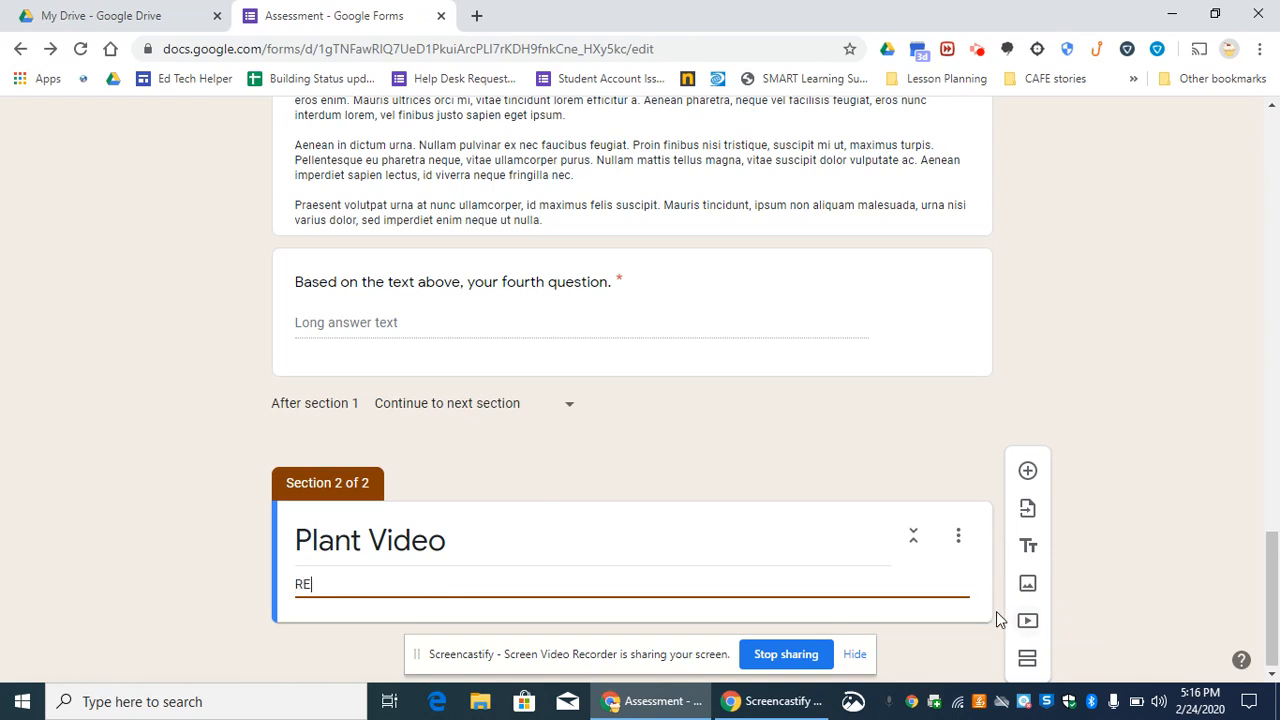
key("BackSpace")
key("BackSpace")
key("BackSpace")
type("emedial work")
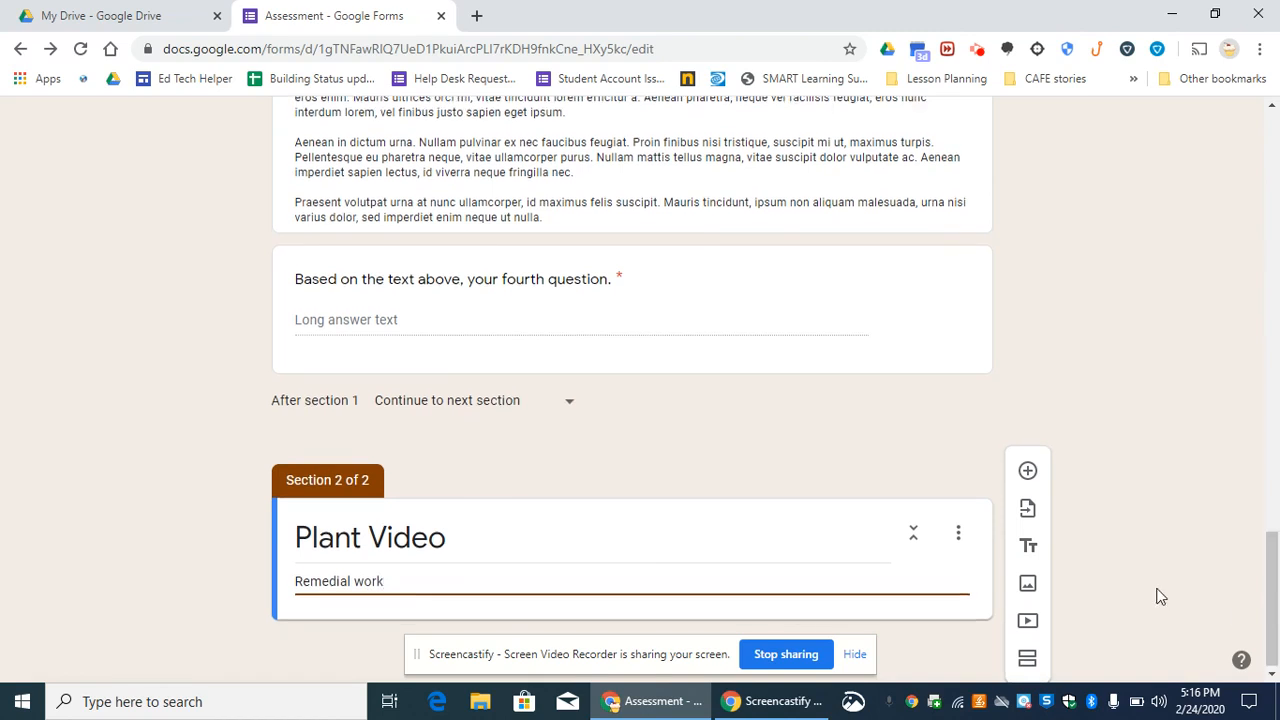
- Search YouTube for "plant videos" and insert "Parts Of A Plant | The Dr. Binocs Show" into the Plant Video section
left_click(1033, 627)
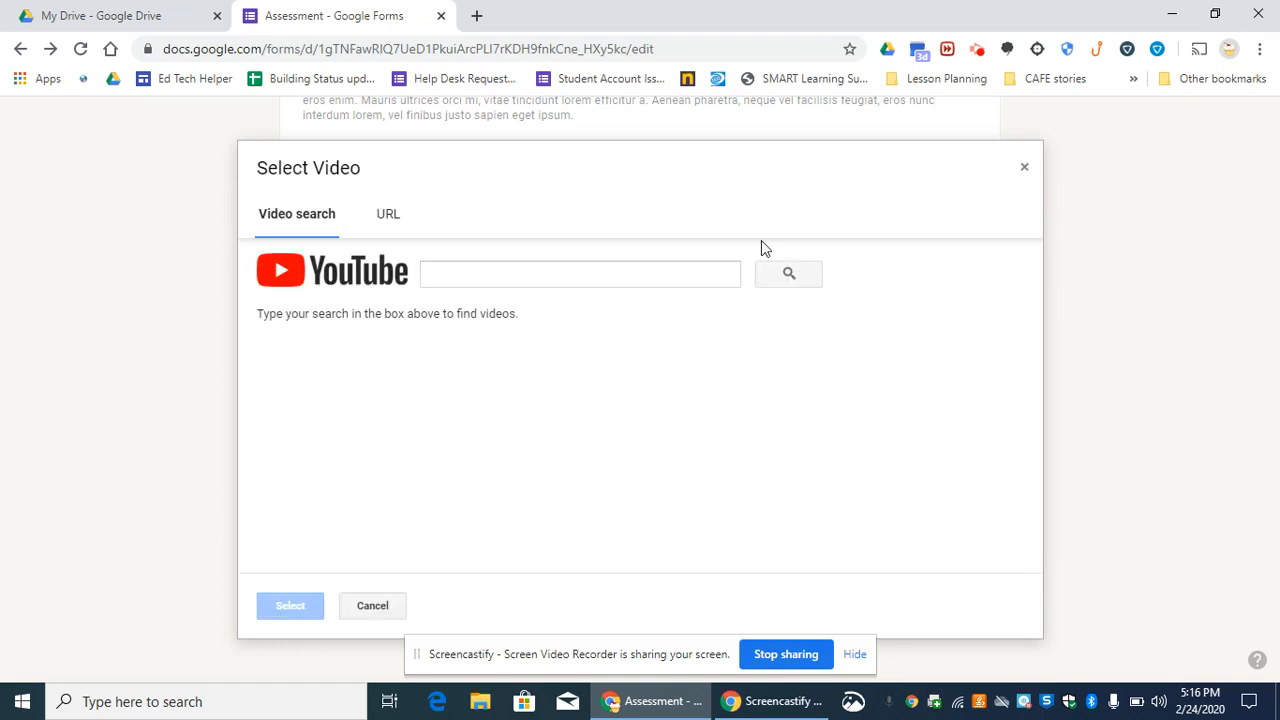
left_click(391, 222)
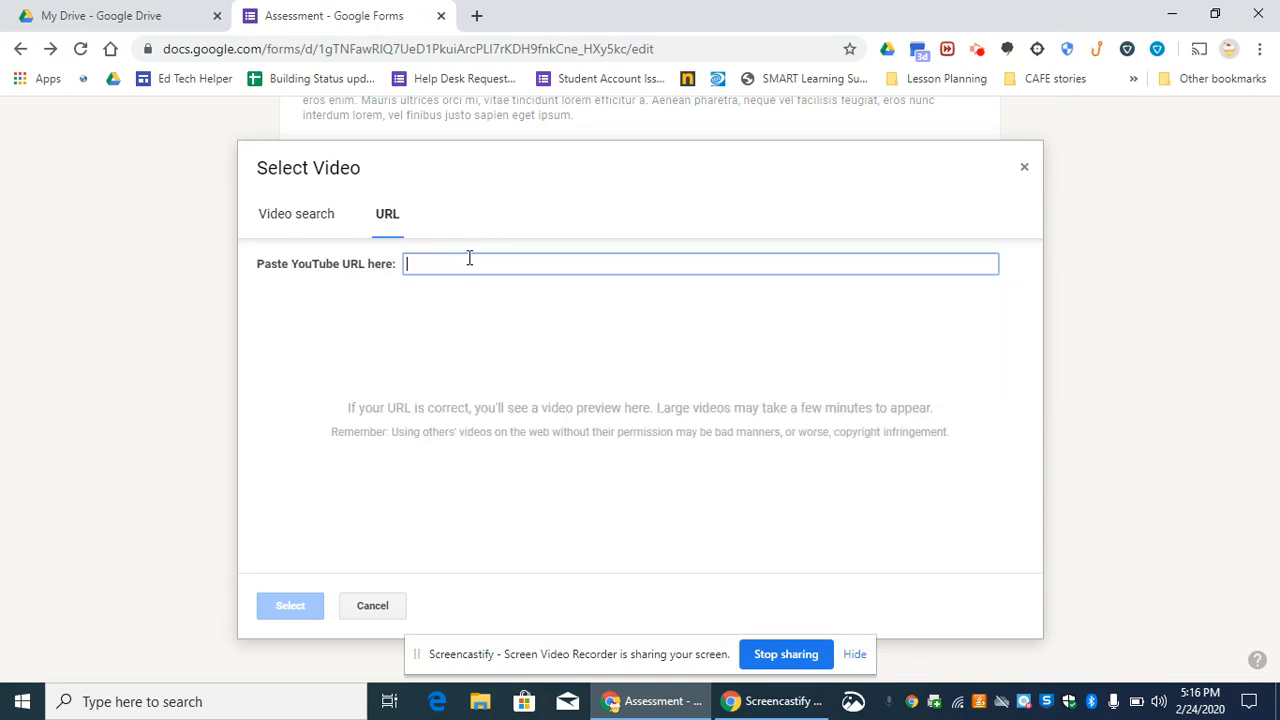
left_click(309, 229)
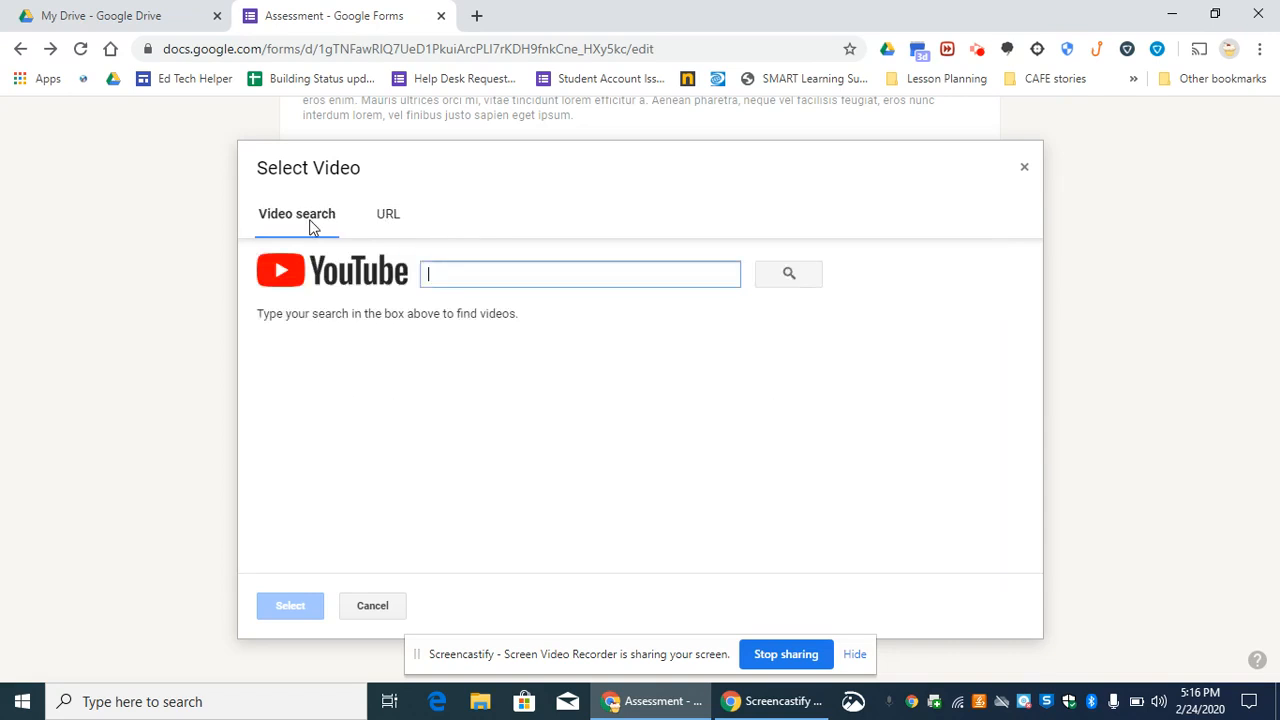
type("plant videos")
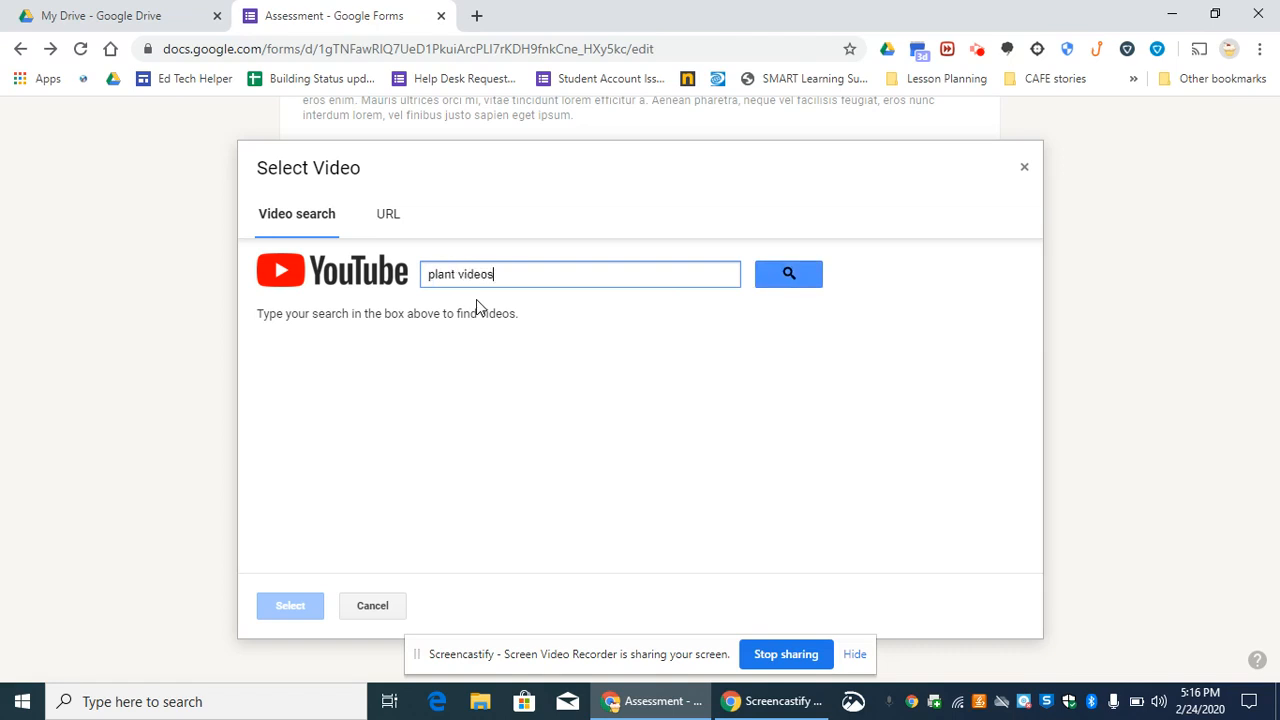
key("Return")
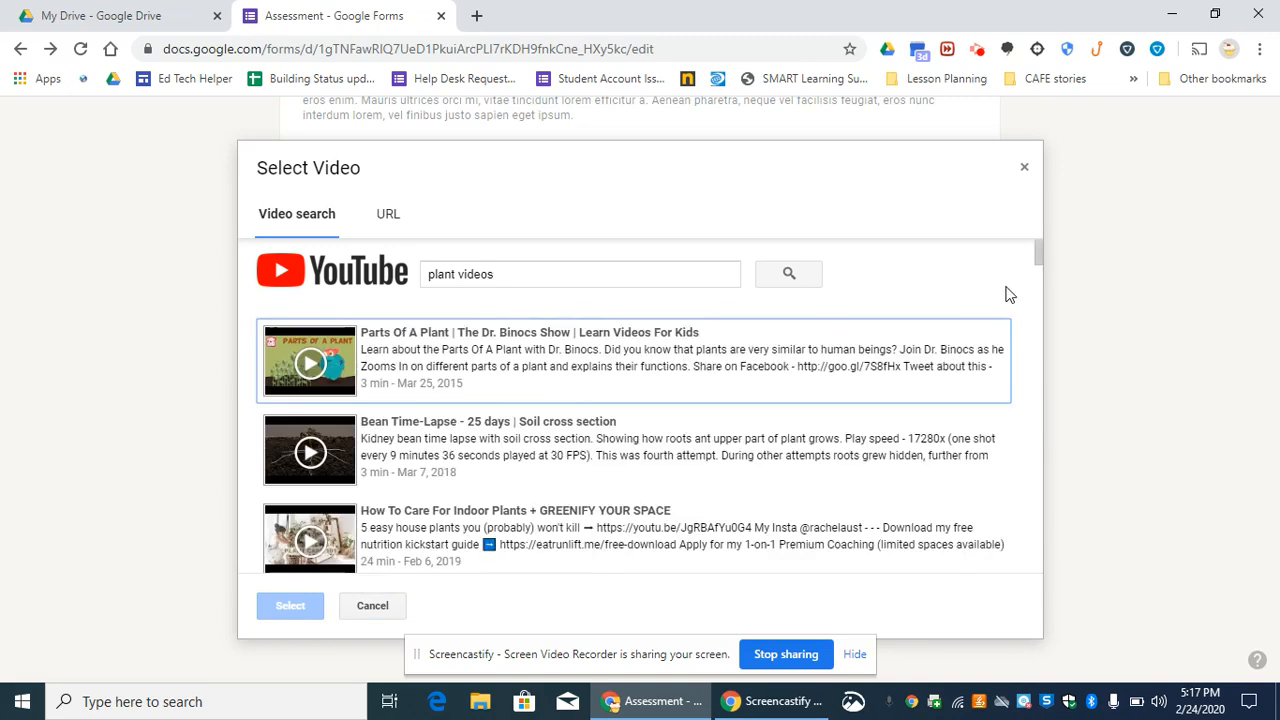
mouse_move(1039, 258)
left_mouse_down()
mouse_move(1038, 270)
mouse_move(1030, 241)
left_mouse_up()
left_click(447, 341)
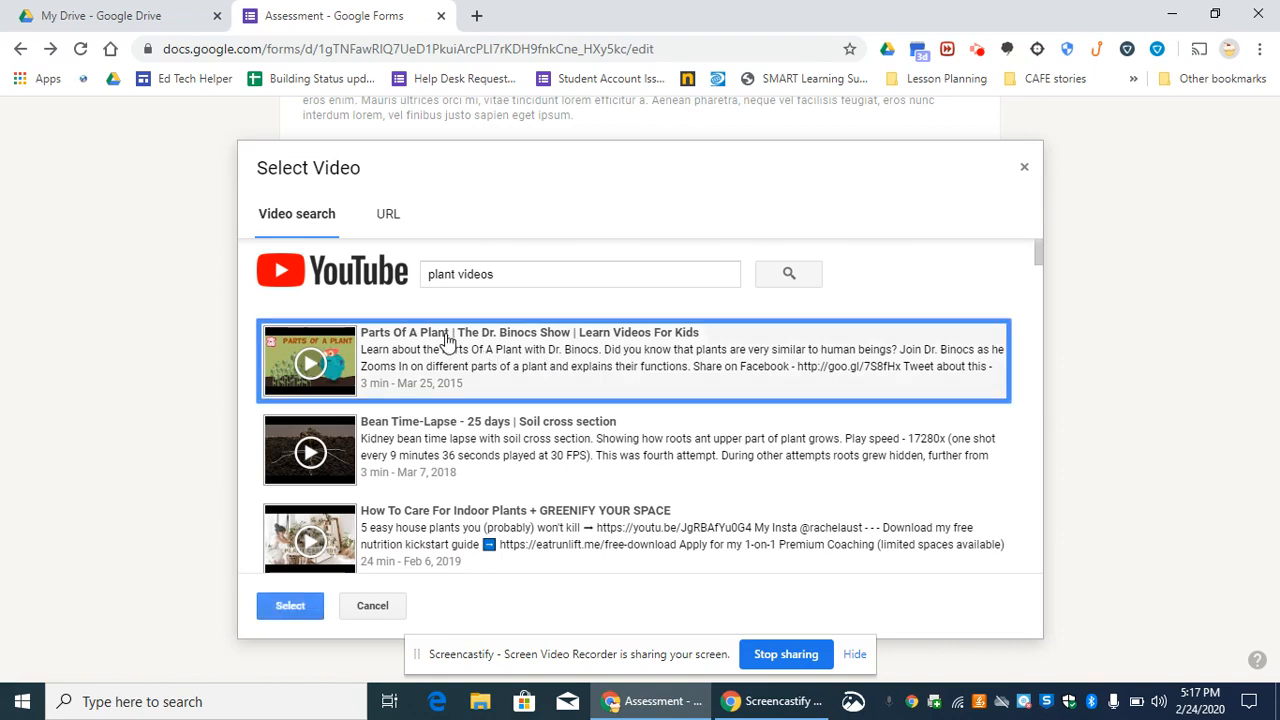
left_click(284, 609)
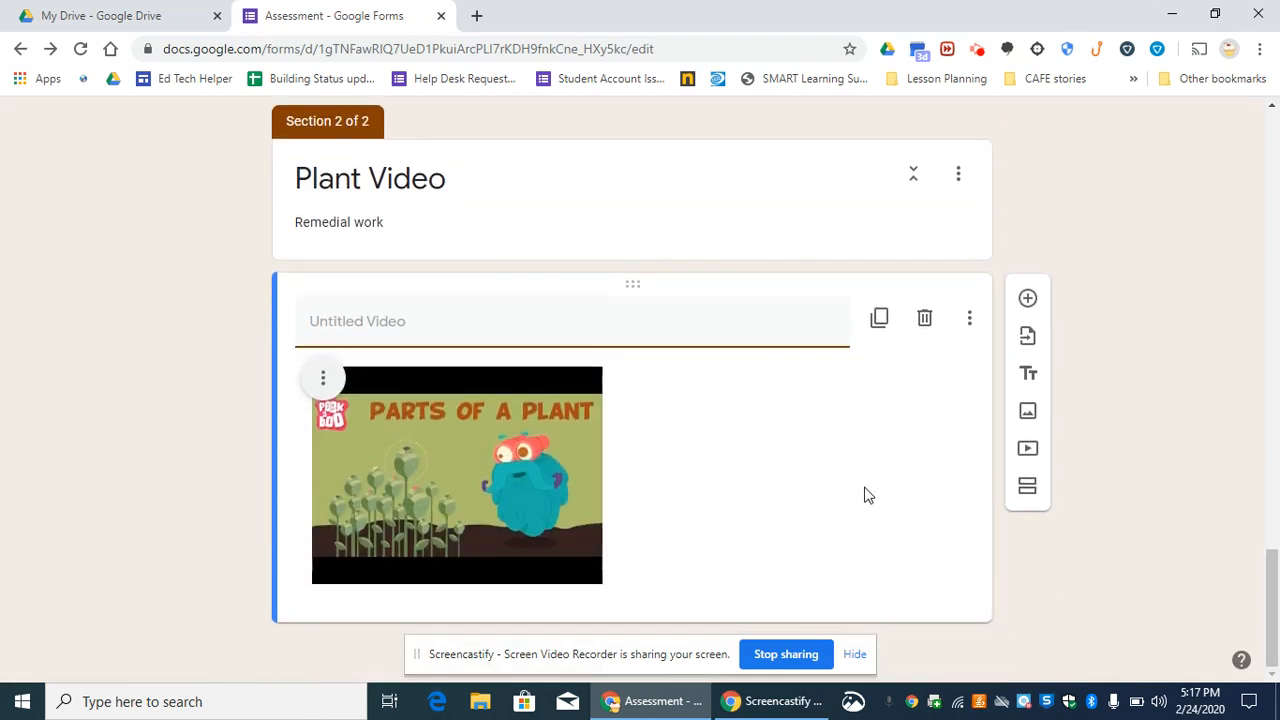
- Title the inserted video "Parts of a Plant" and center-align it
type("Pantss of a Plant")
left_click(877, 433)
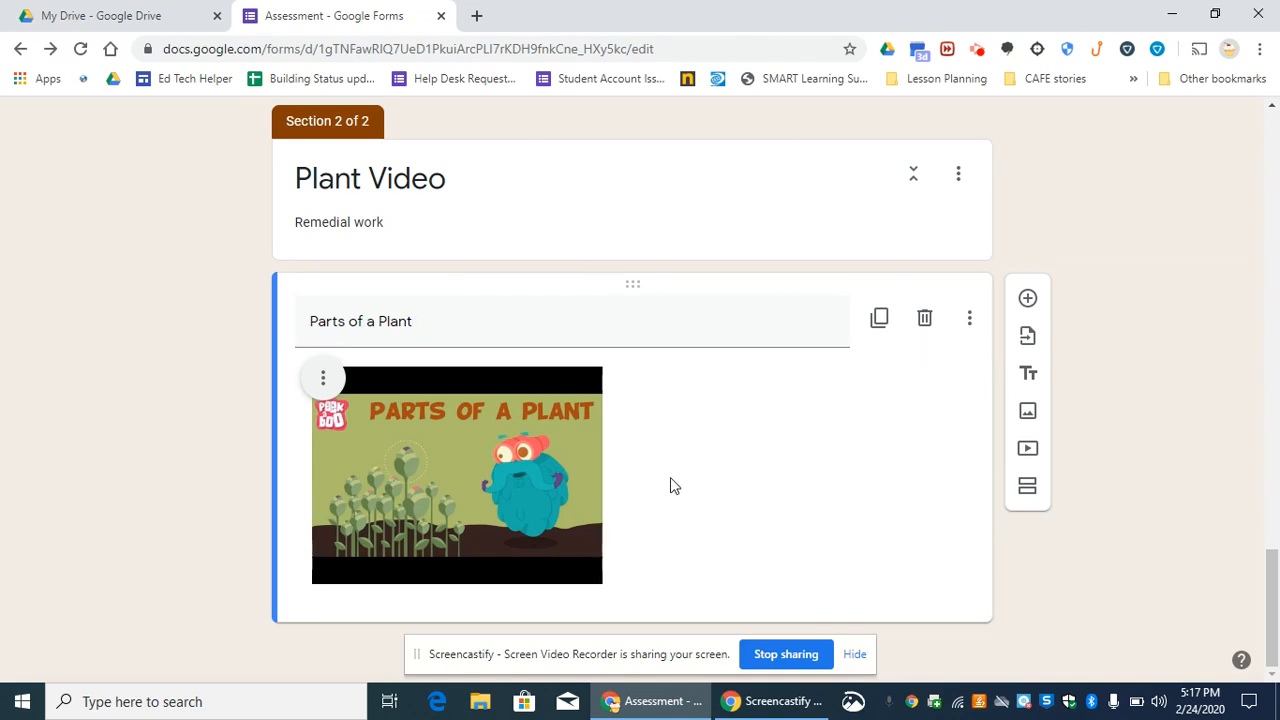
left_click(323, 379)
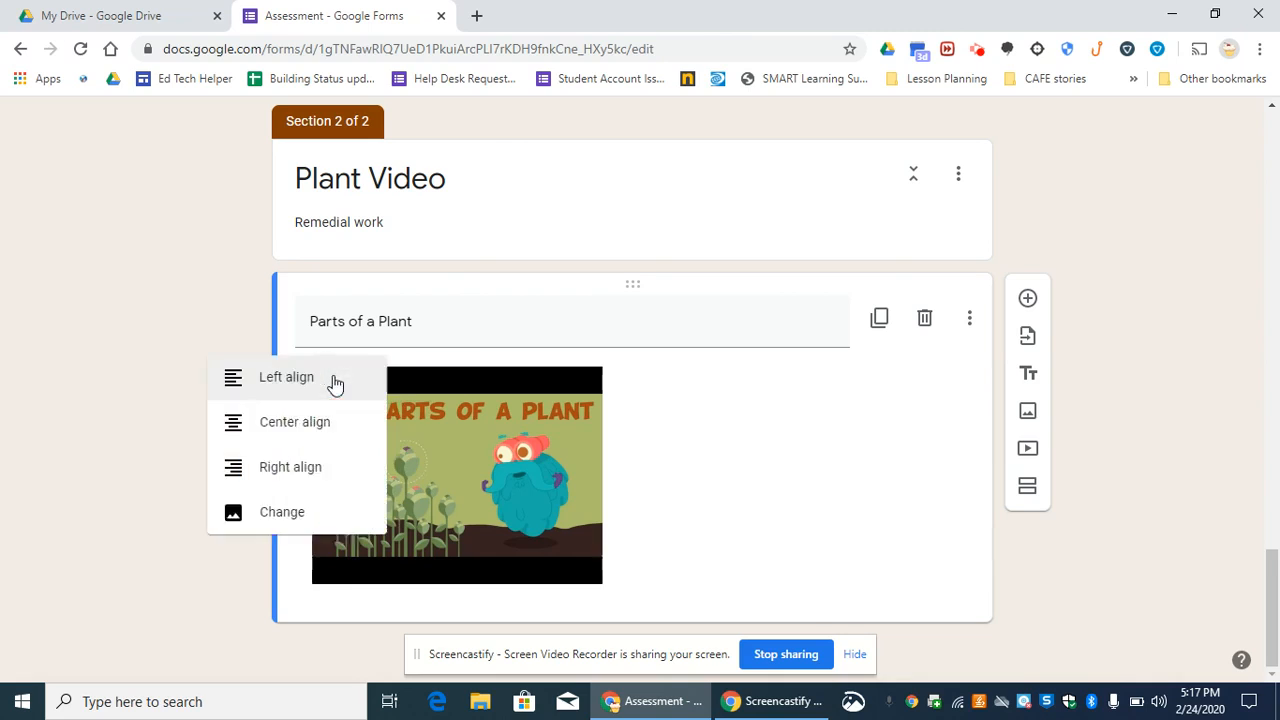
left_click(276, 436)
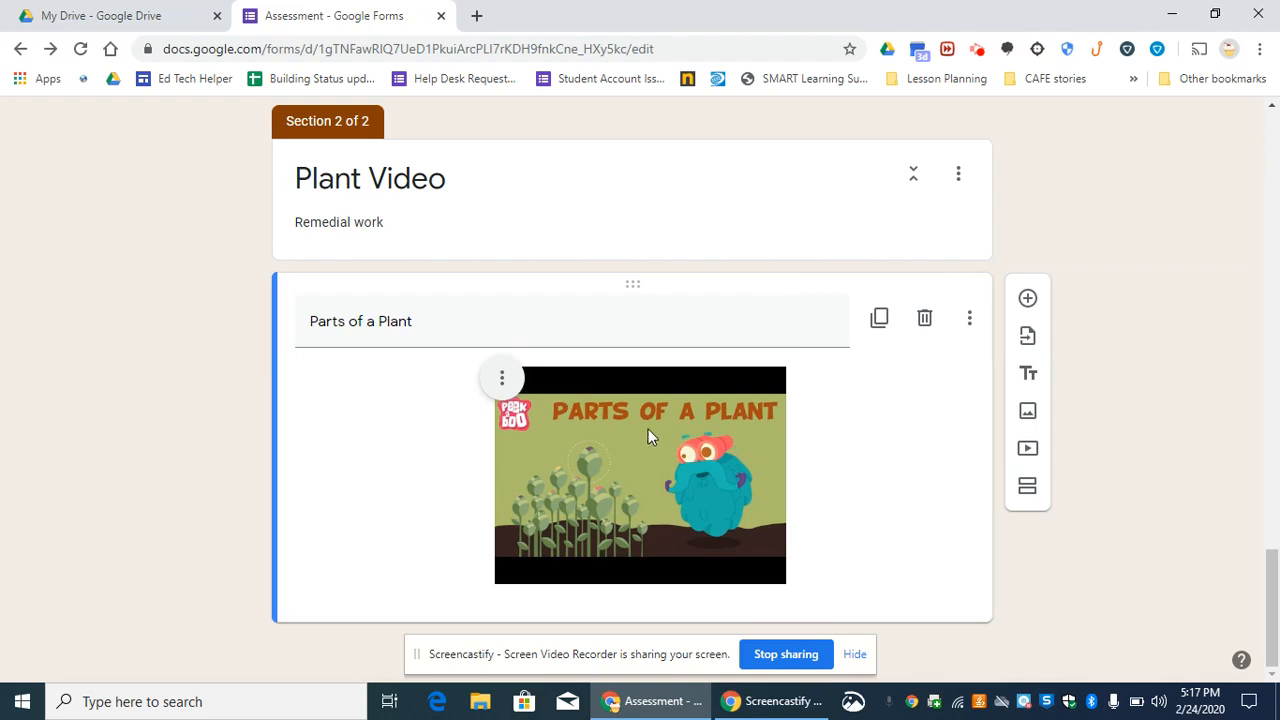
- Check the first quiz question's answer key, close it, and enable going to a section based on answer for that question
left_click_drag(1273, 605, 1272, 361)
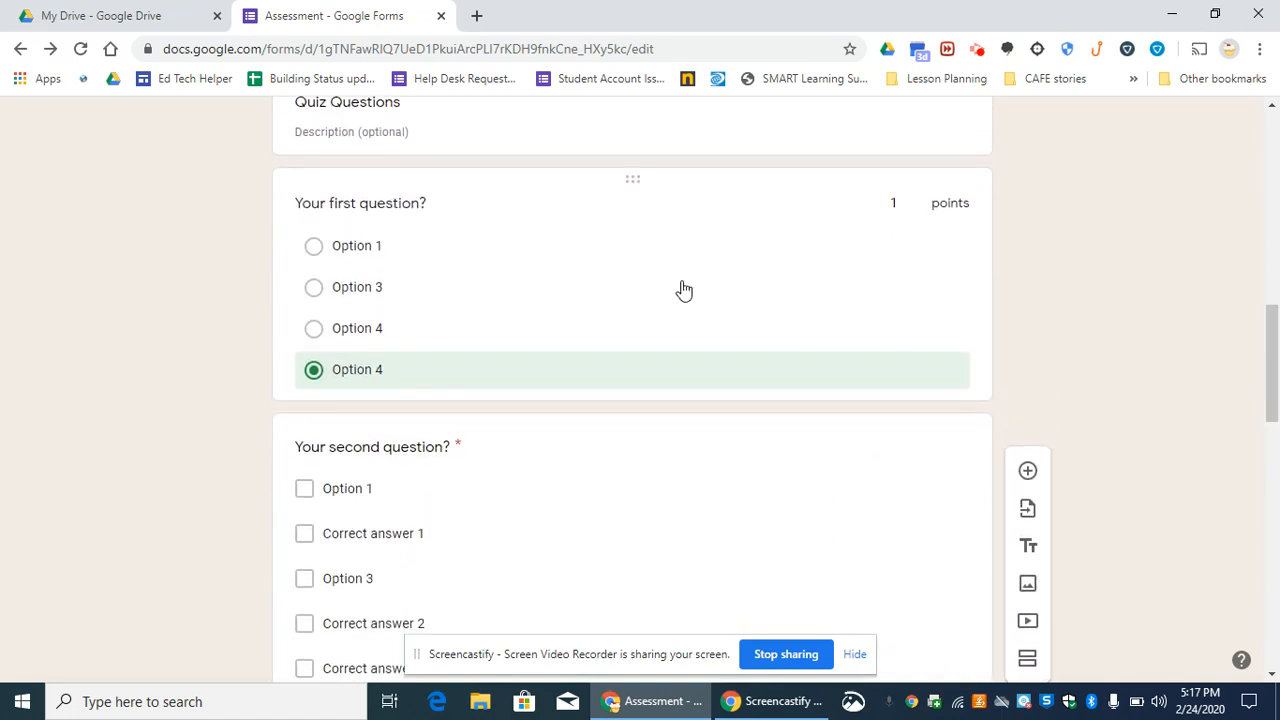
left_click(604, 225)
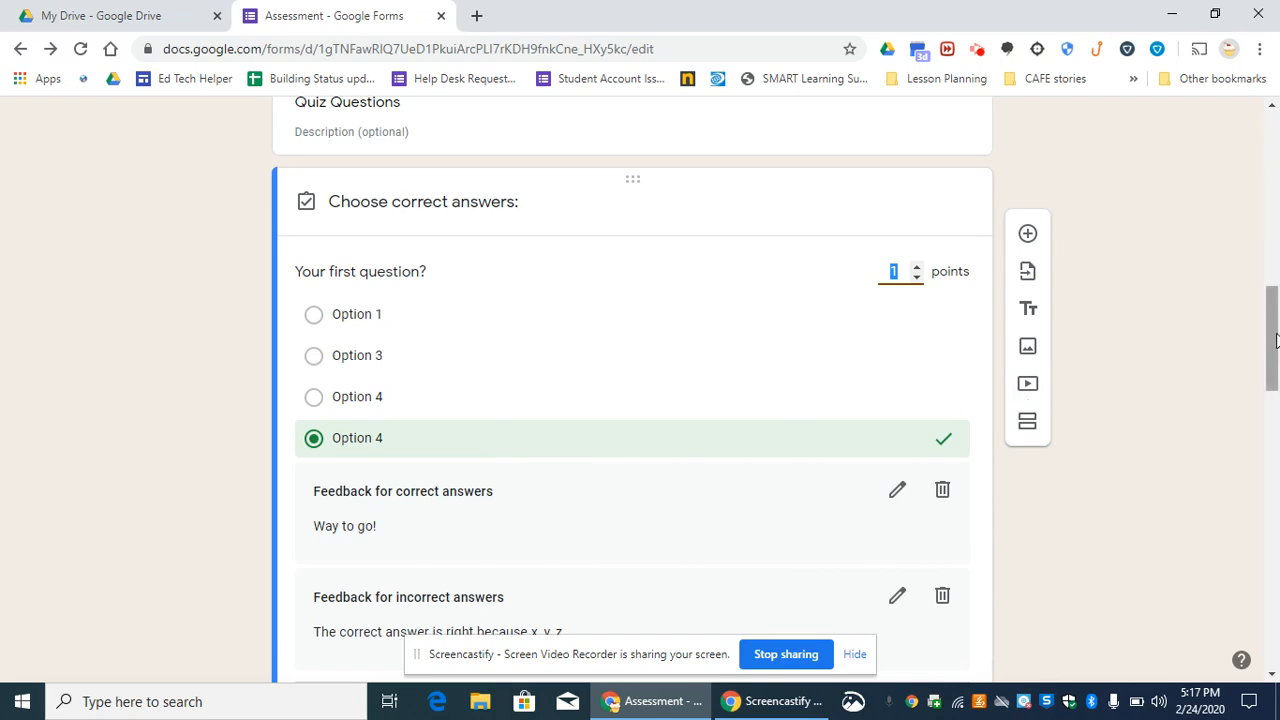
left_click_drag(1274, 341, 1276, 388)
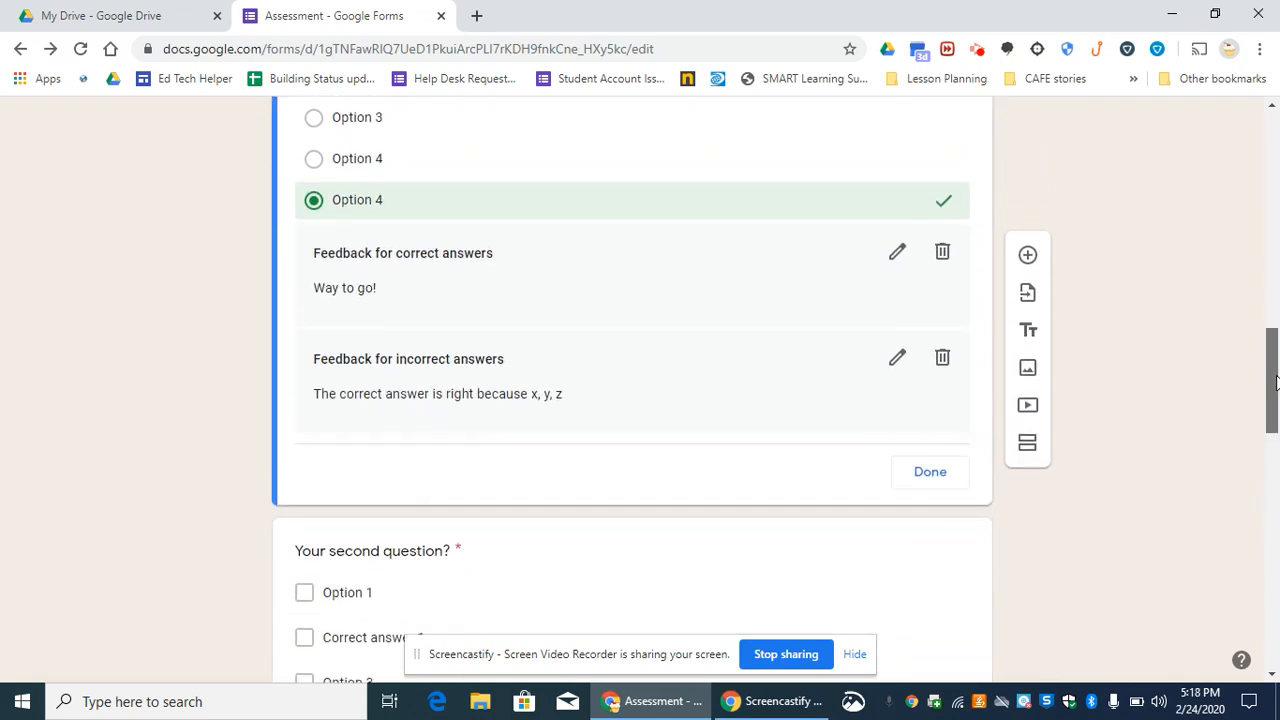
left_click(937, 478)
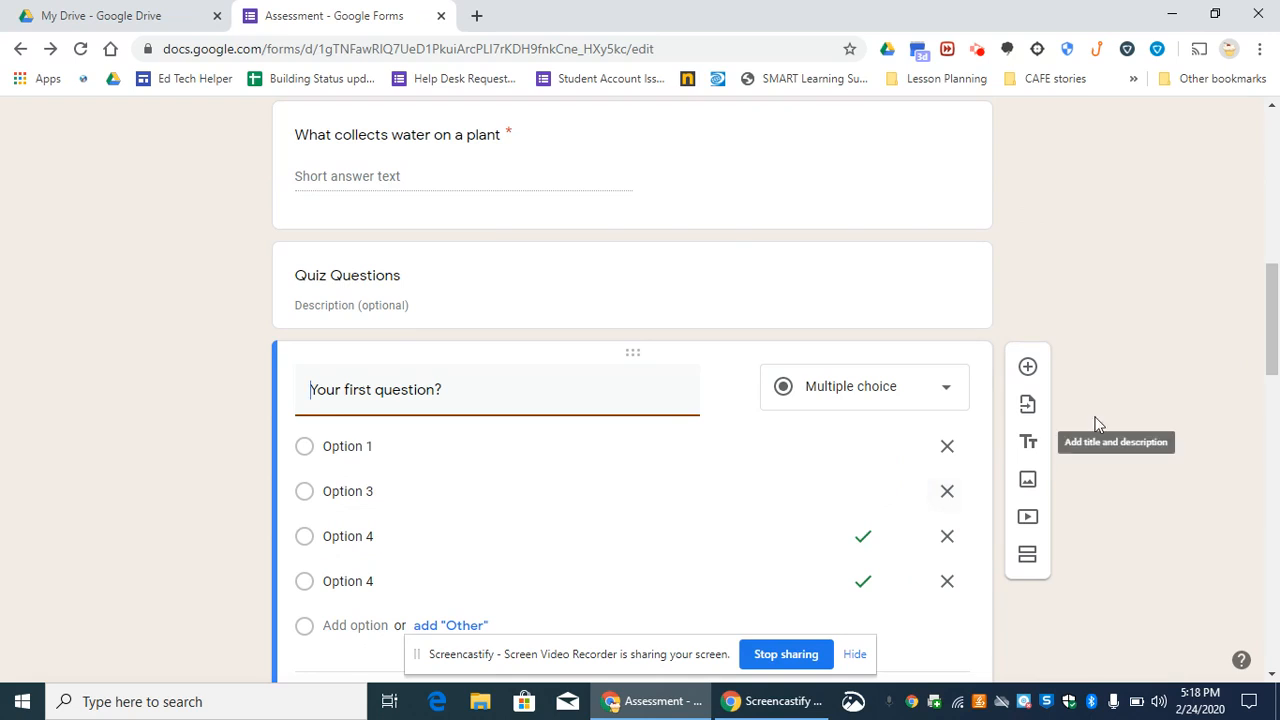
left_click_drag(1276, 345, 1276, 373)
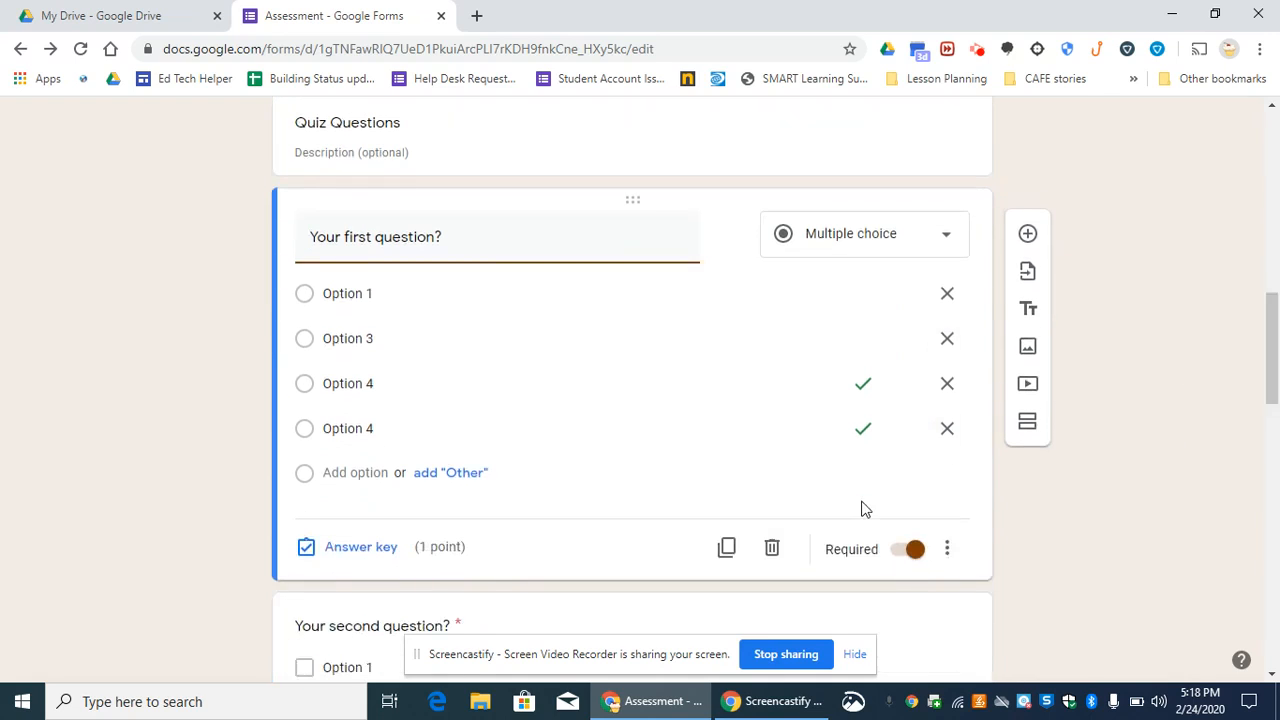
left_click(947, 550)
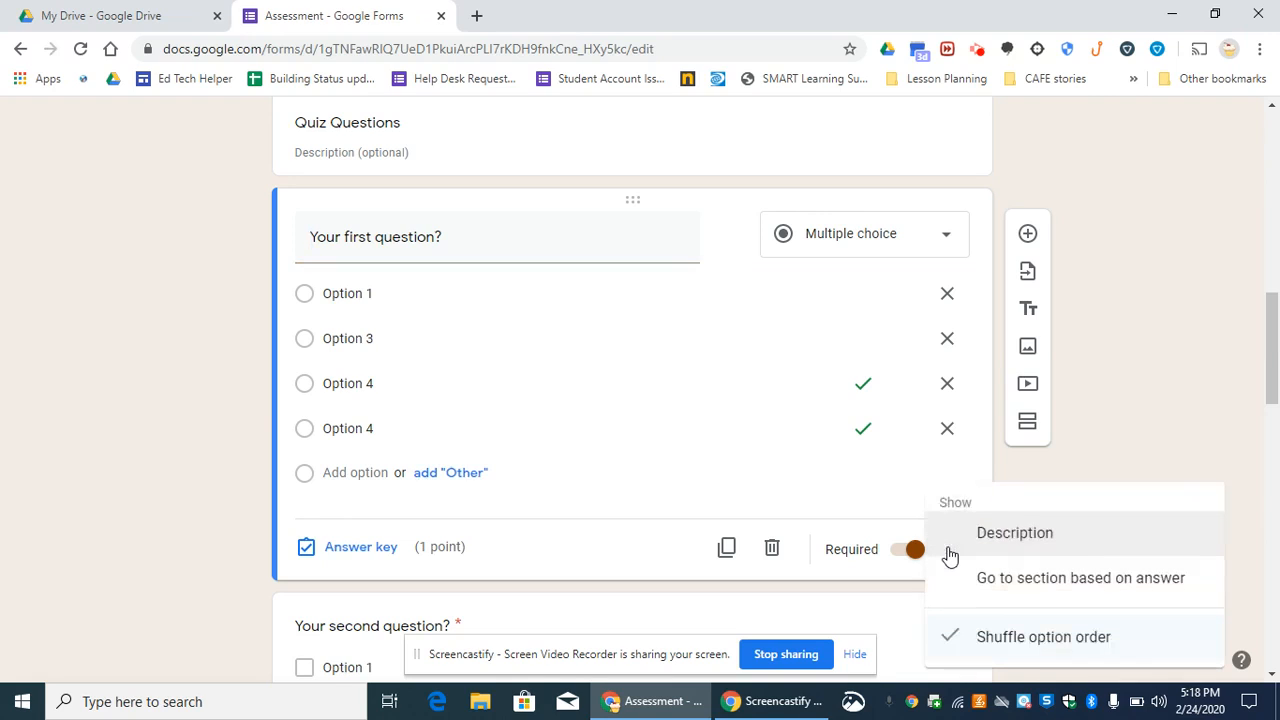
left_click(1031, 590)
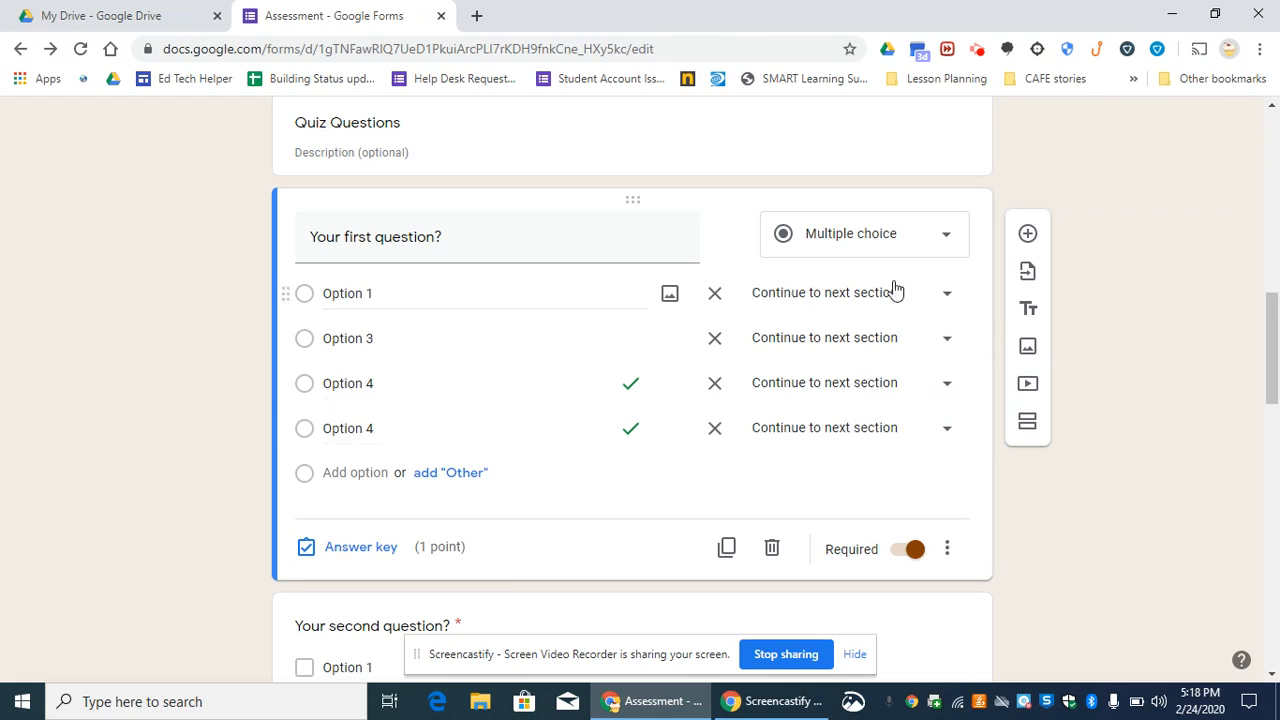
- Route Option 1 and Option 3 of the first question to section 2 (Plant Video)
left_click(946, 296)
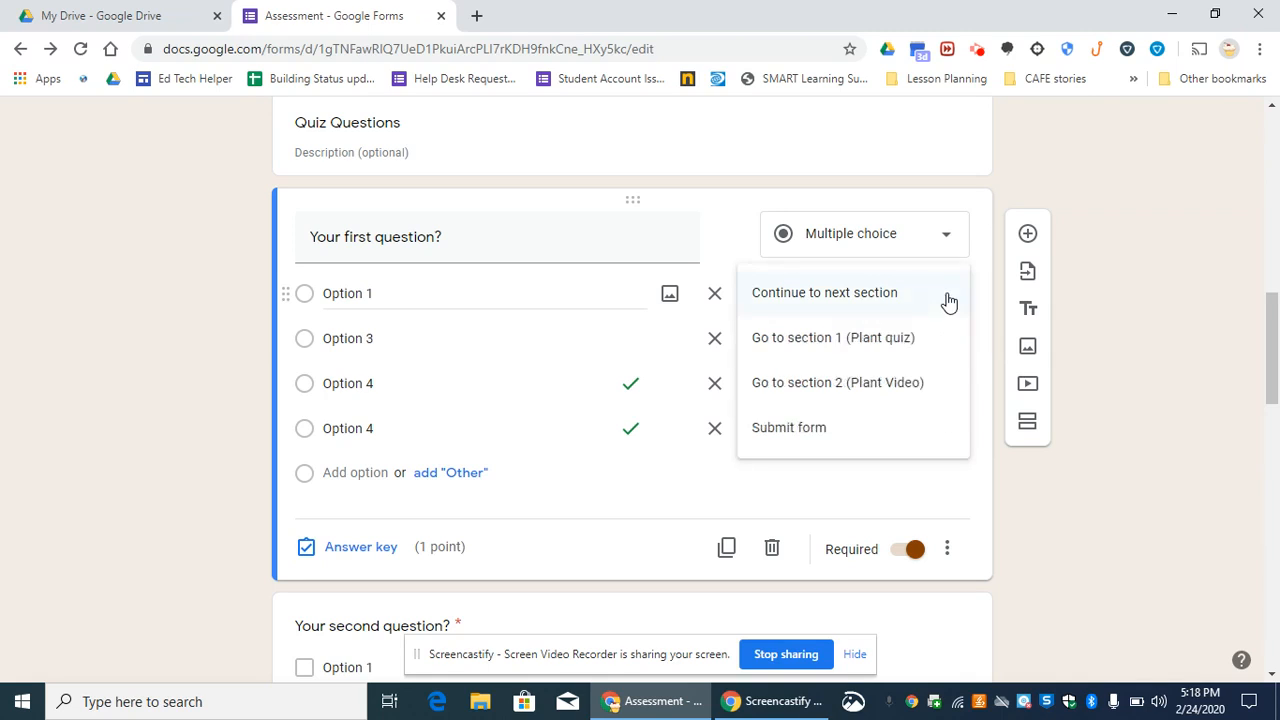
left_click(890, 390)
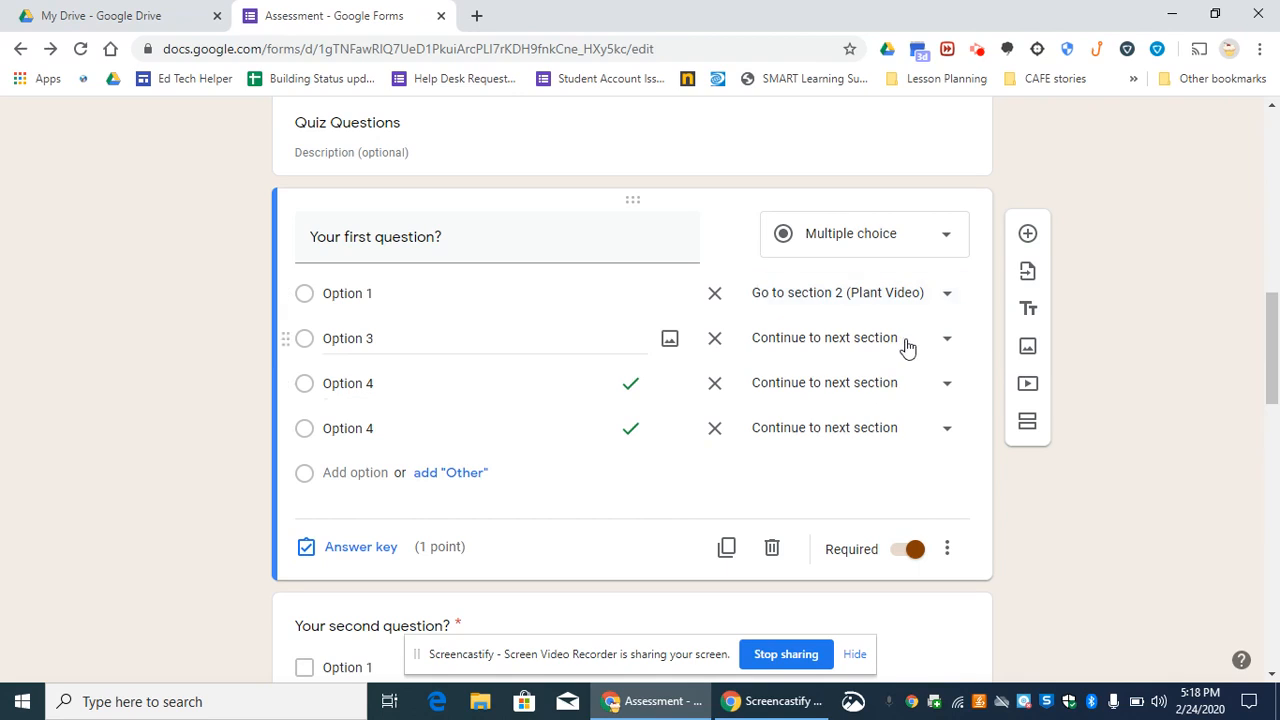
left_click(906, 346)
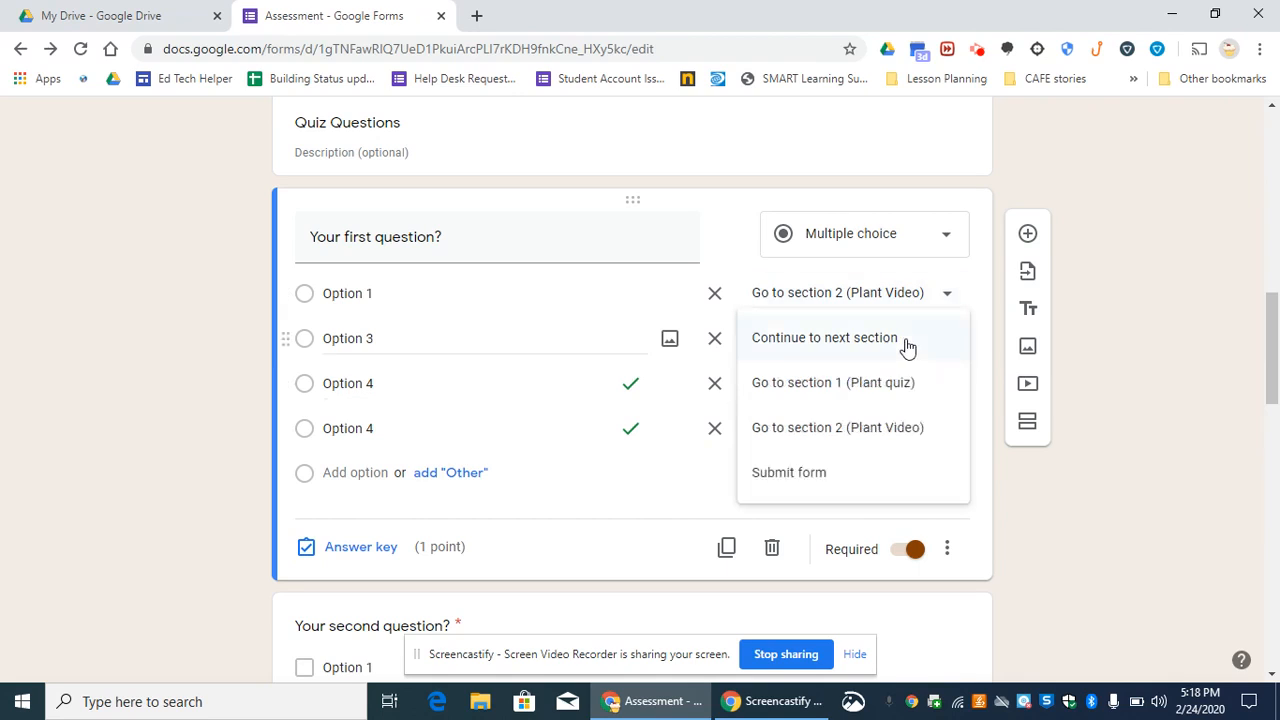
left_click(877, 430)
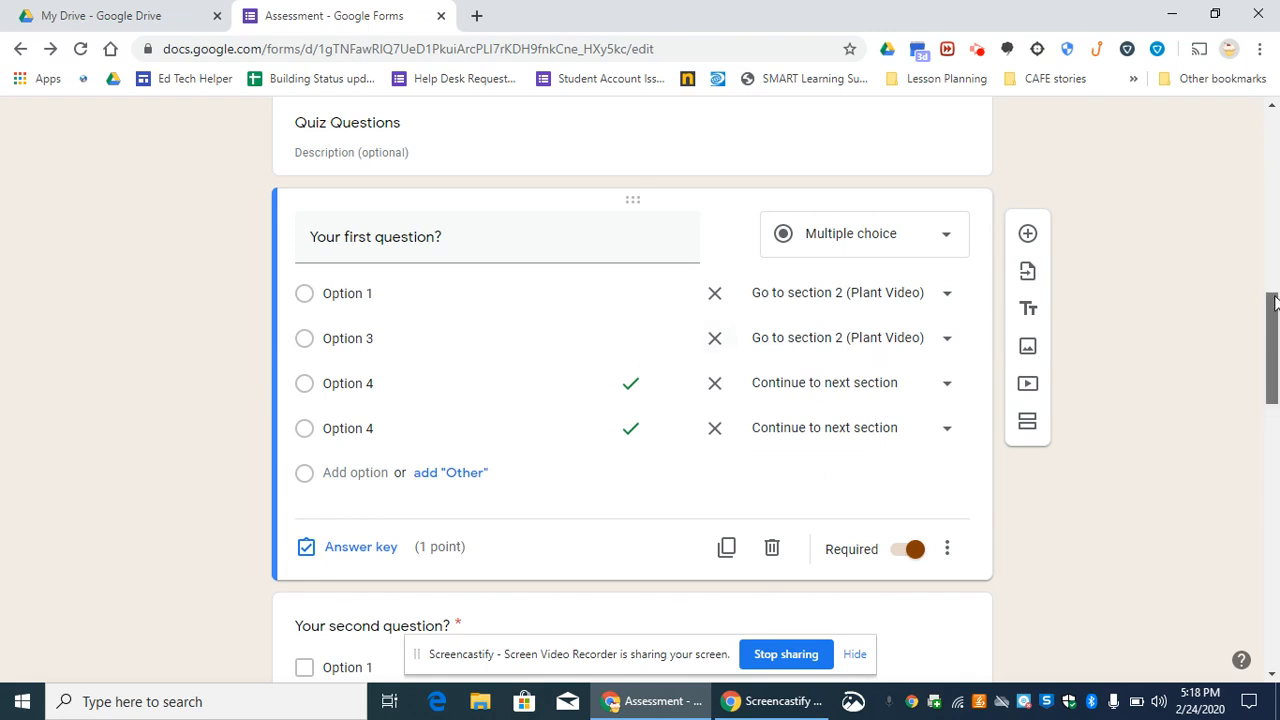
- Look at the options available for the Parts of a Plant video and for the Plant Video section
left_click_drag(1275, 305, 1275, 571)
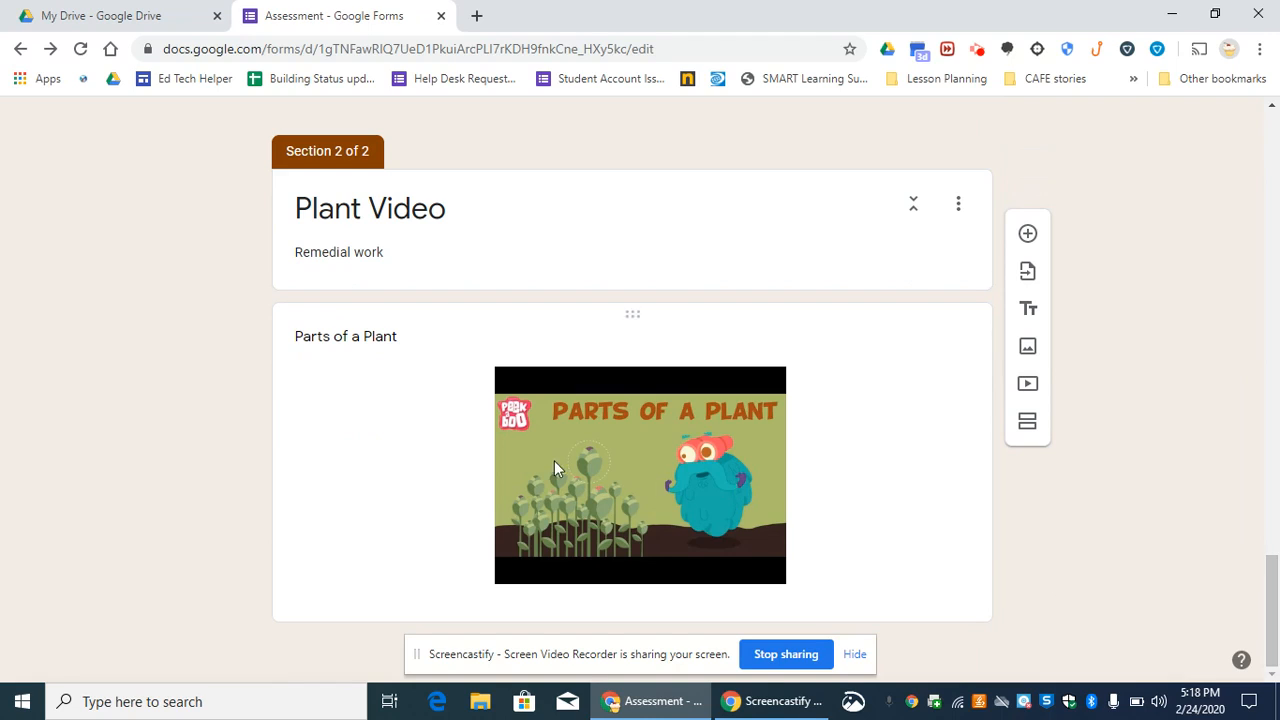
left_click(874, 460)
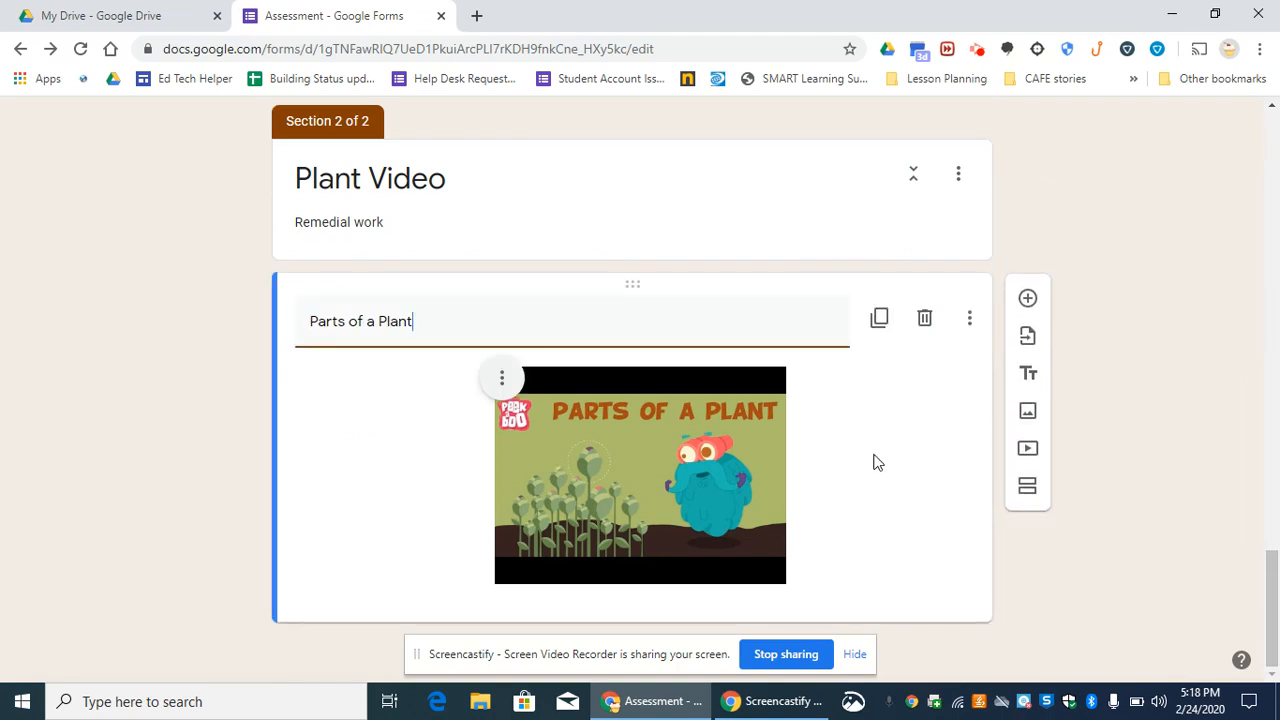
left_click(966, 338)
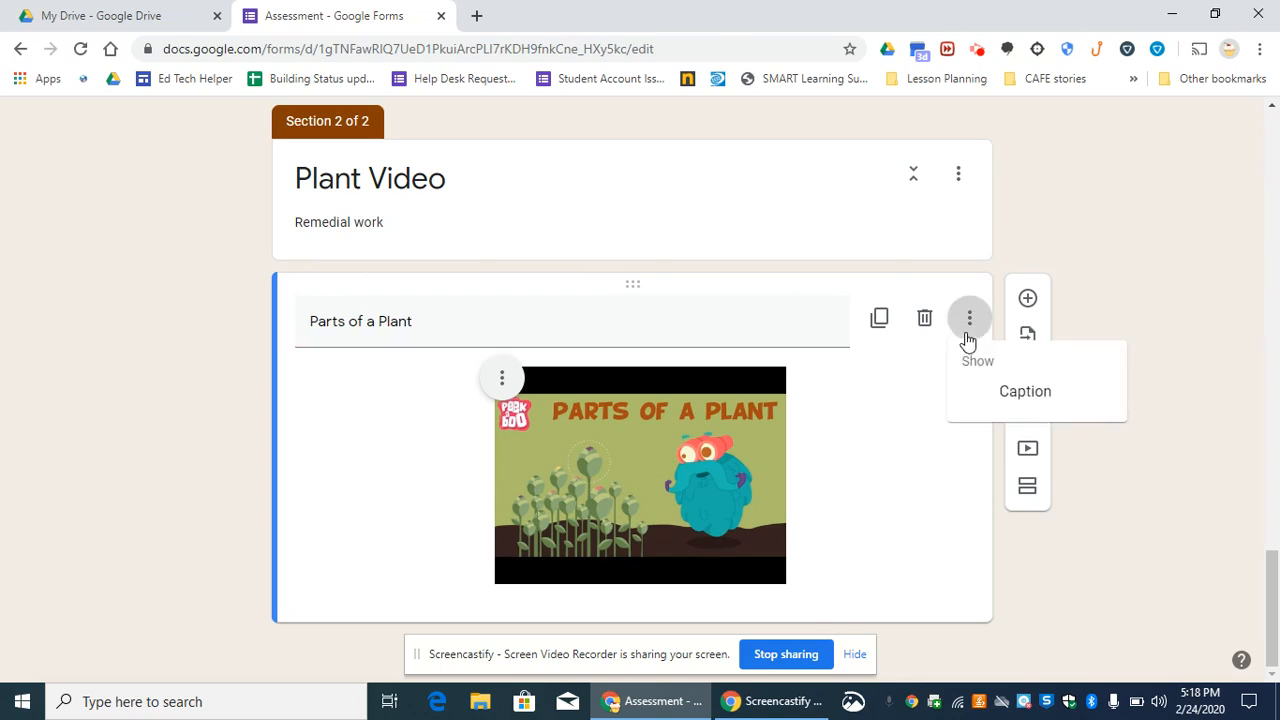
left_click(872, 482)
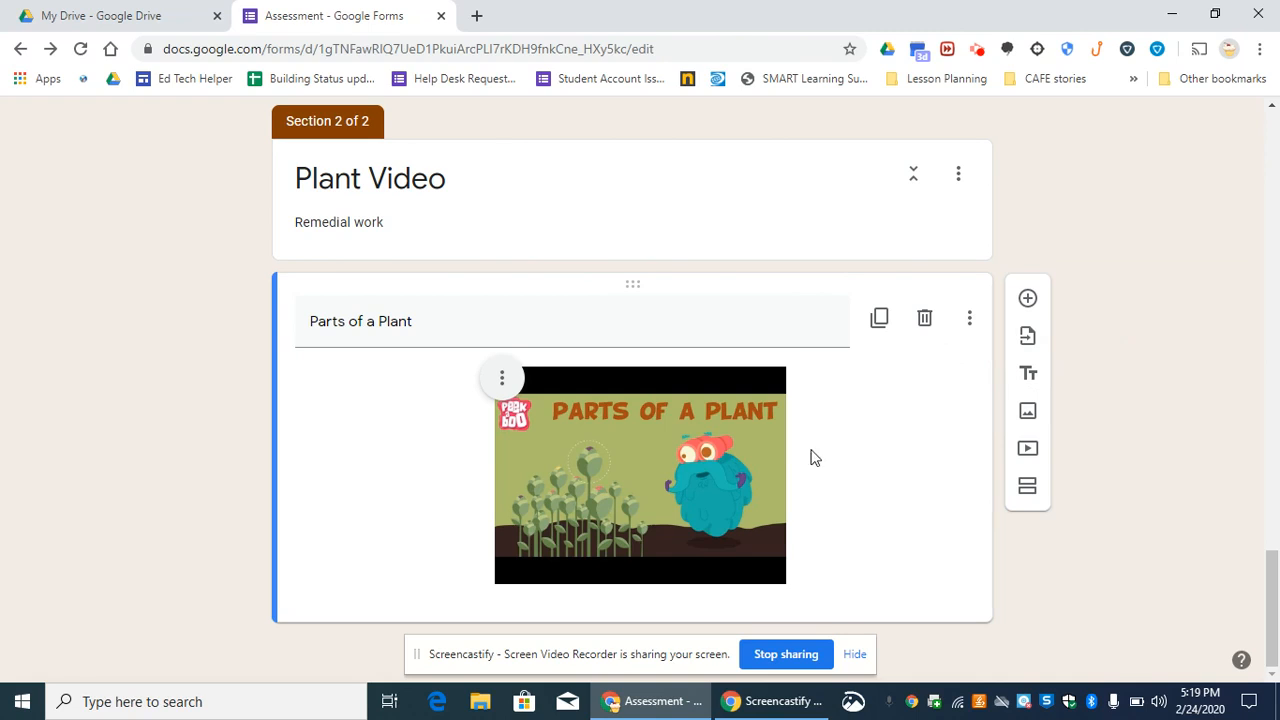
left_click(974, 189)
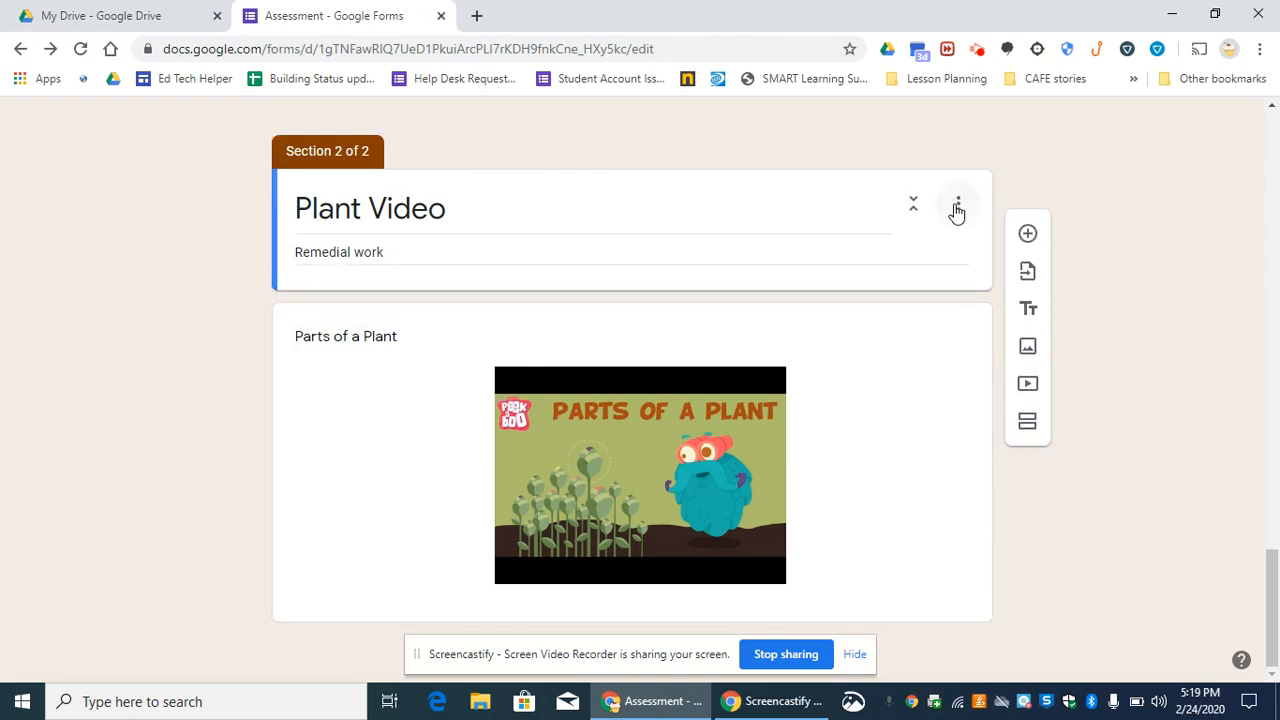
left_click(957, 210)
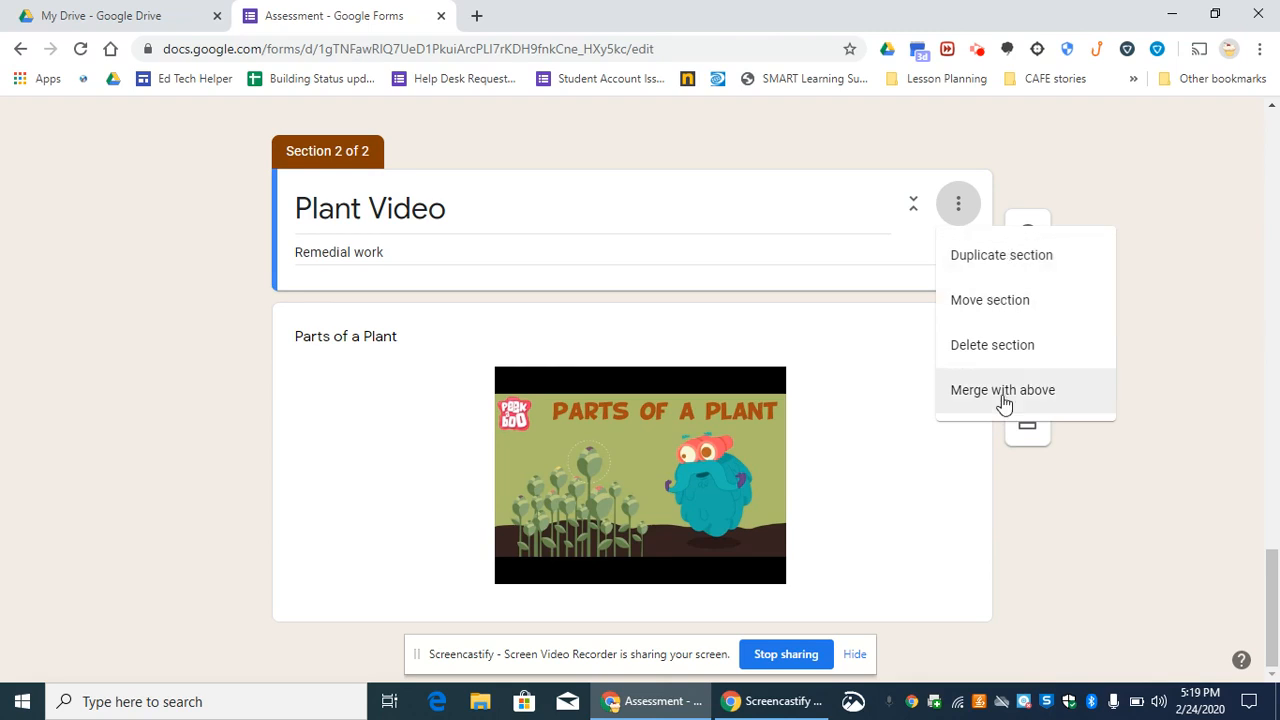
- Check the additional display options for the Parts of a Plant video and look back over the quiz questions and the video section
left_click(866, 500)
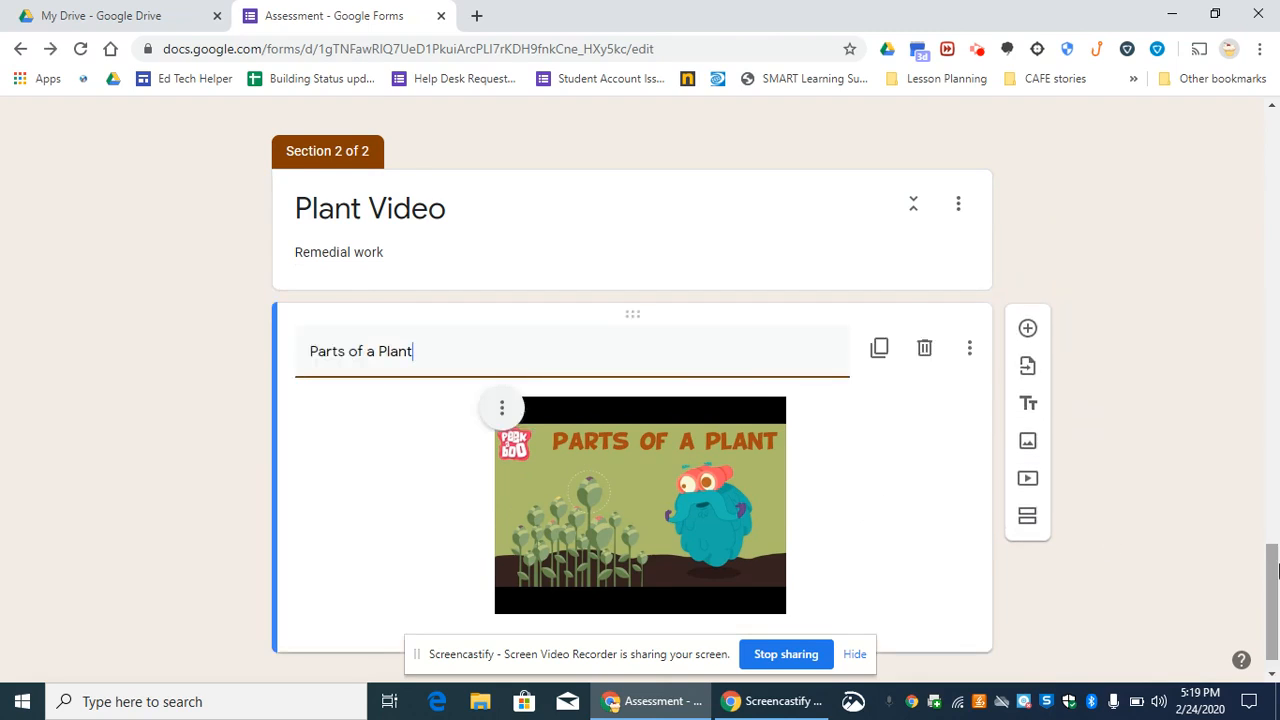
scroll(1274, 640, "down", 1)
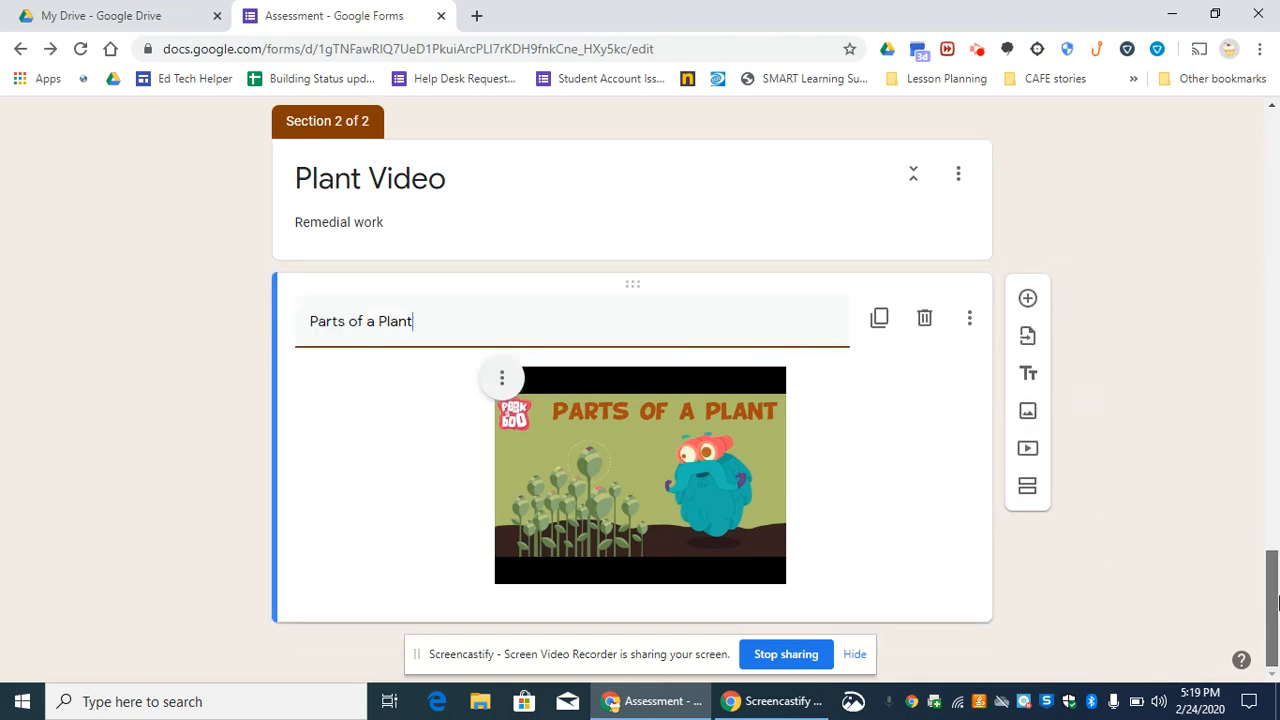
left_click(966, 322)
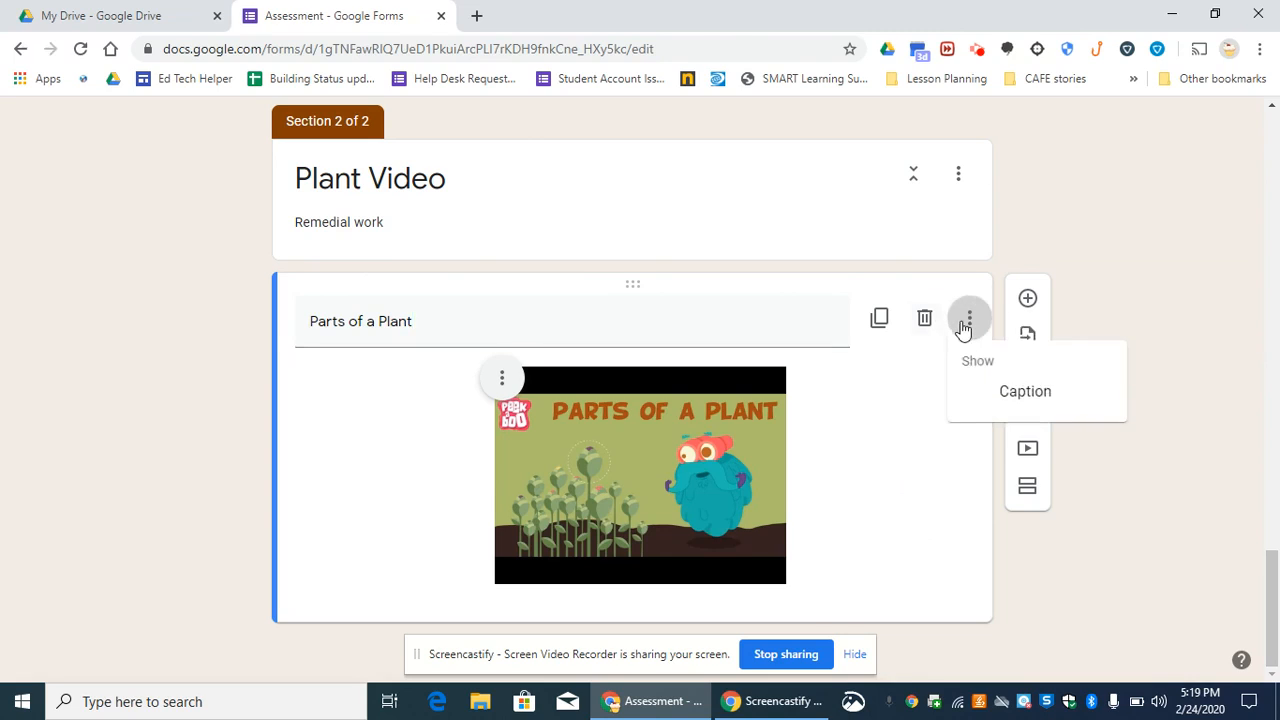
left_click(881, 438)
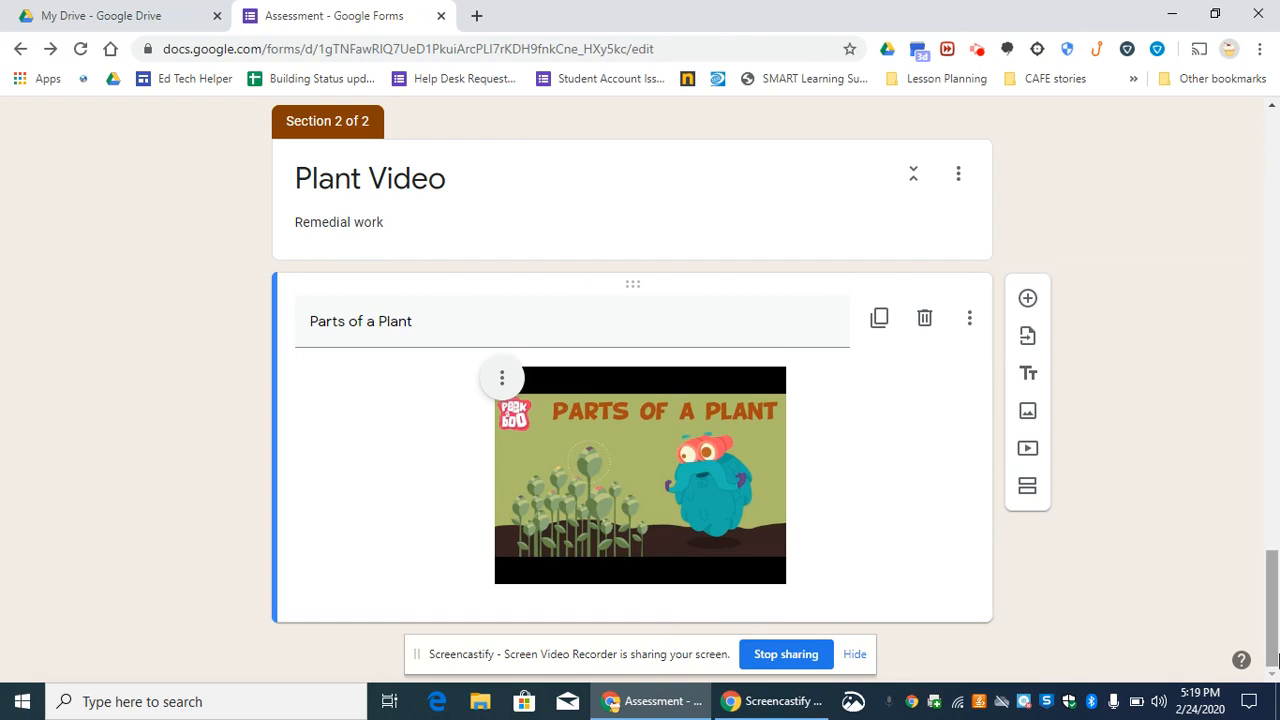
left_click_drag(1275, 612, 1275, 268)
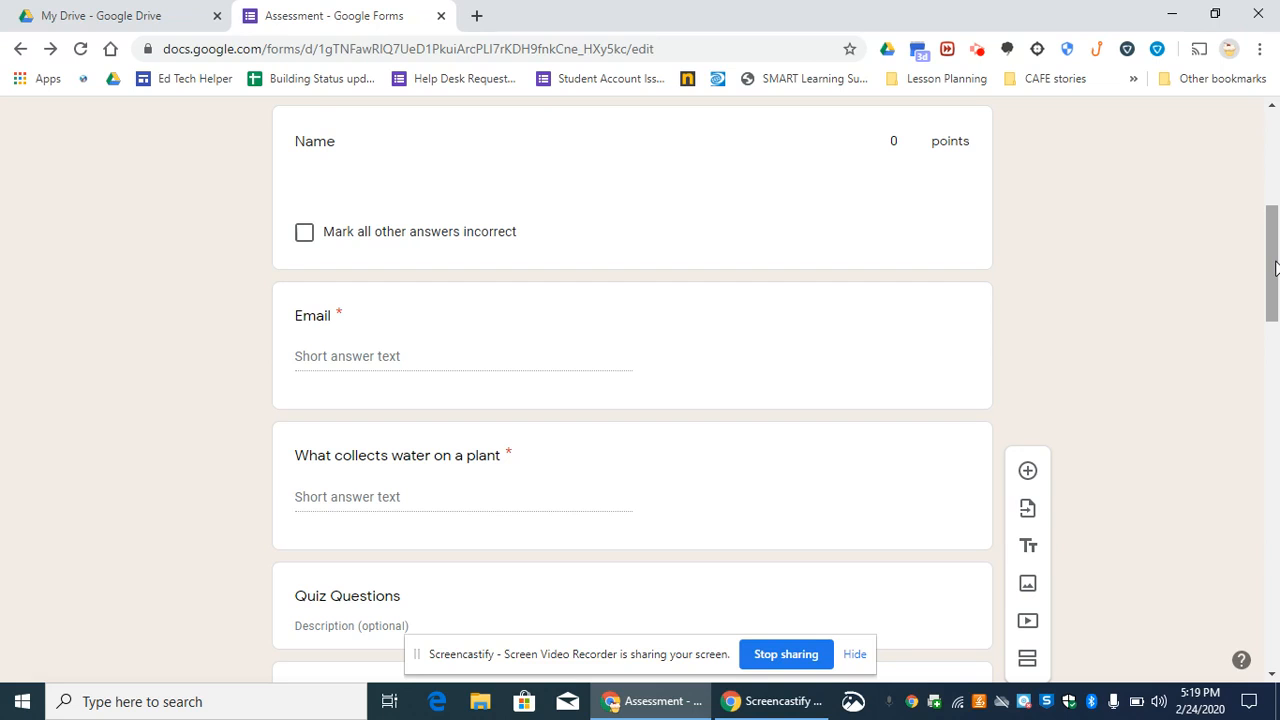
left_click_drag(1275, 267, 1275, 607)
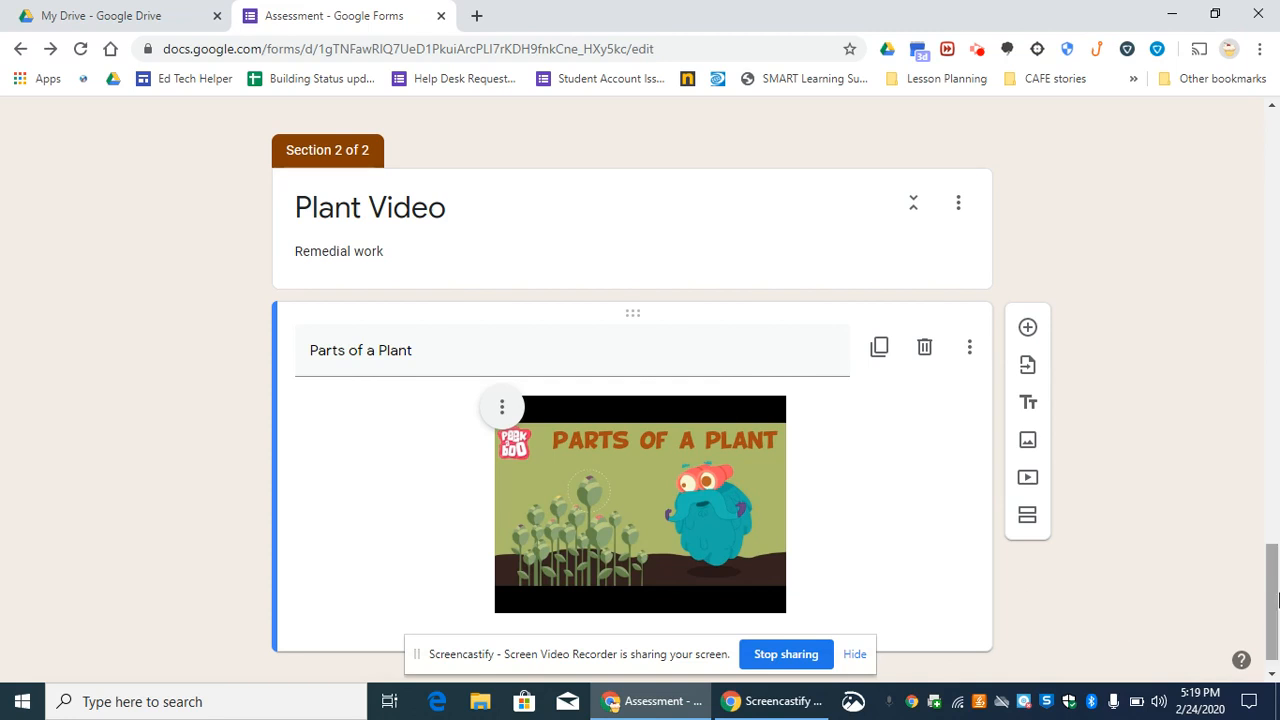
- Rename the form file from its default template name to "Plant quiz"
left_click_drag(1277, 608, 1277, 176)
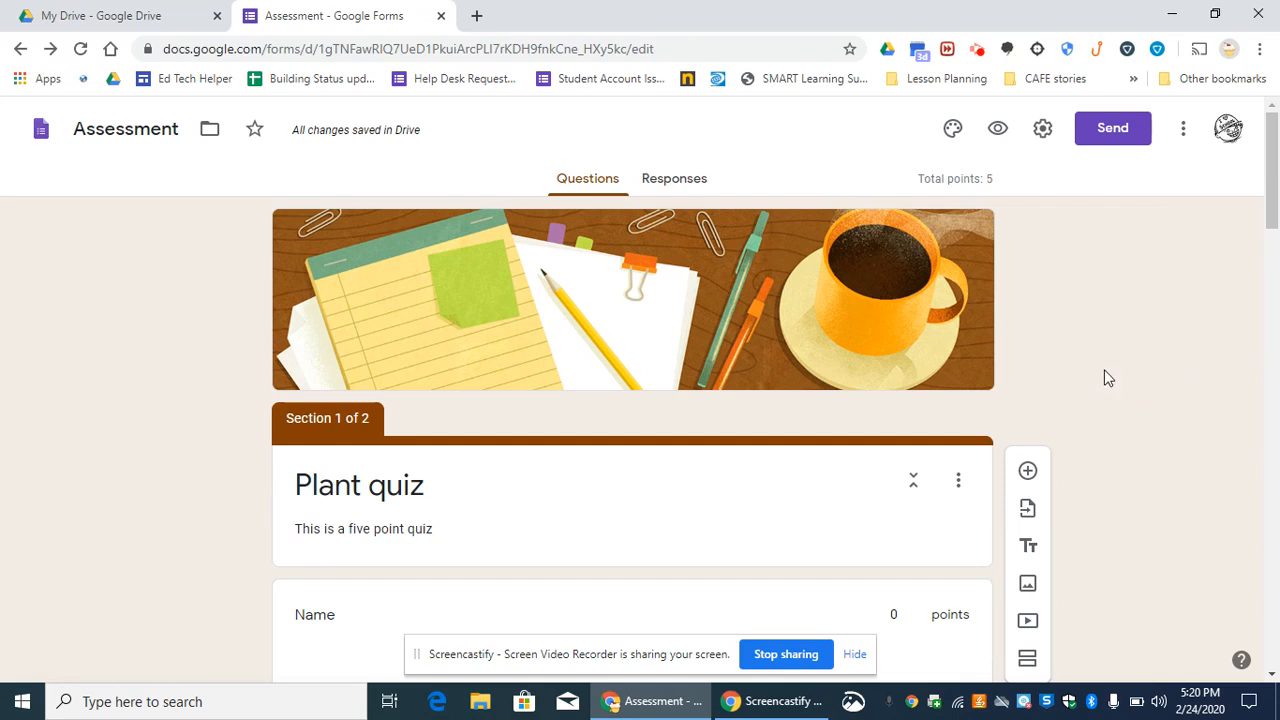
left_click(157, 133)
left_click_drag(182, 131, 57, 151)
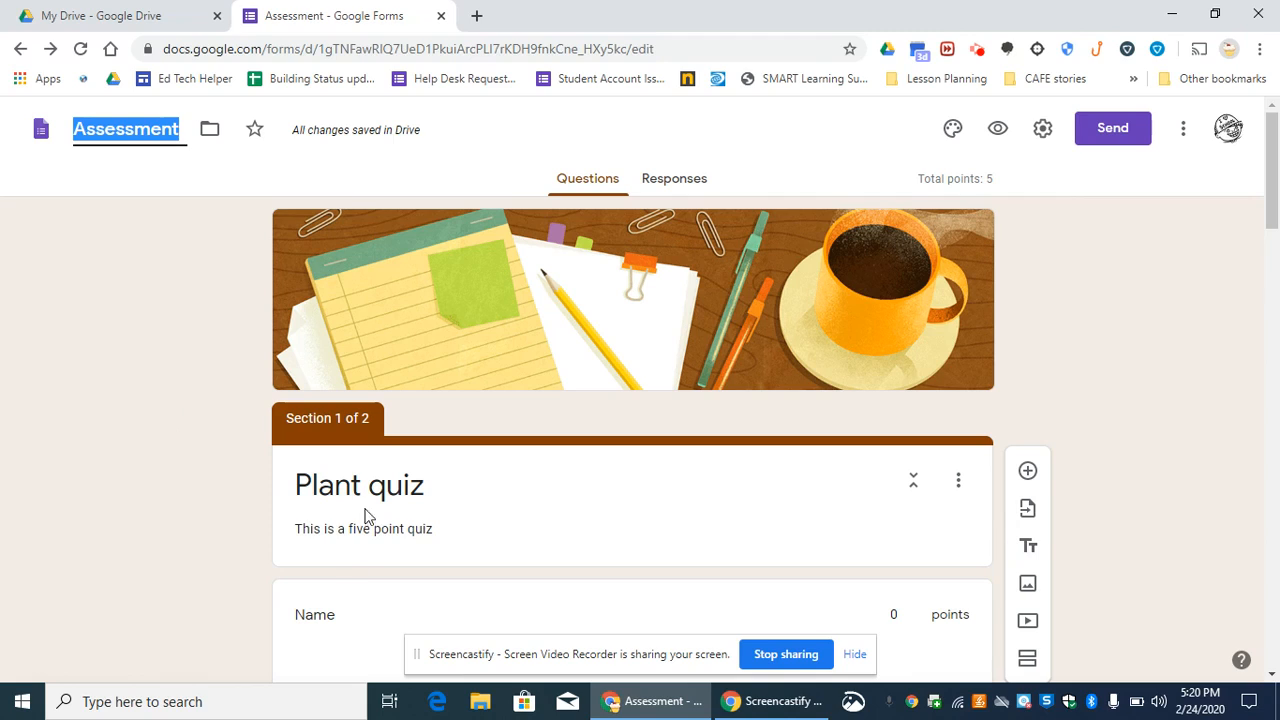
type("P")
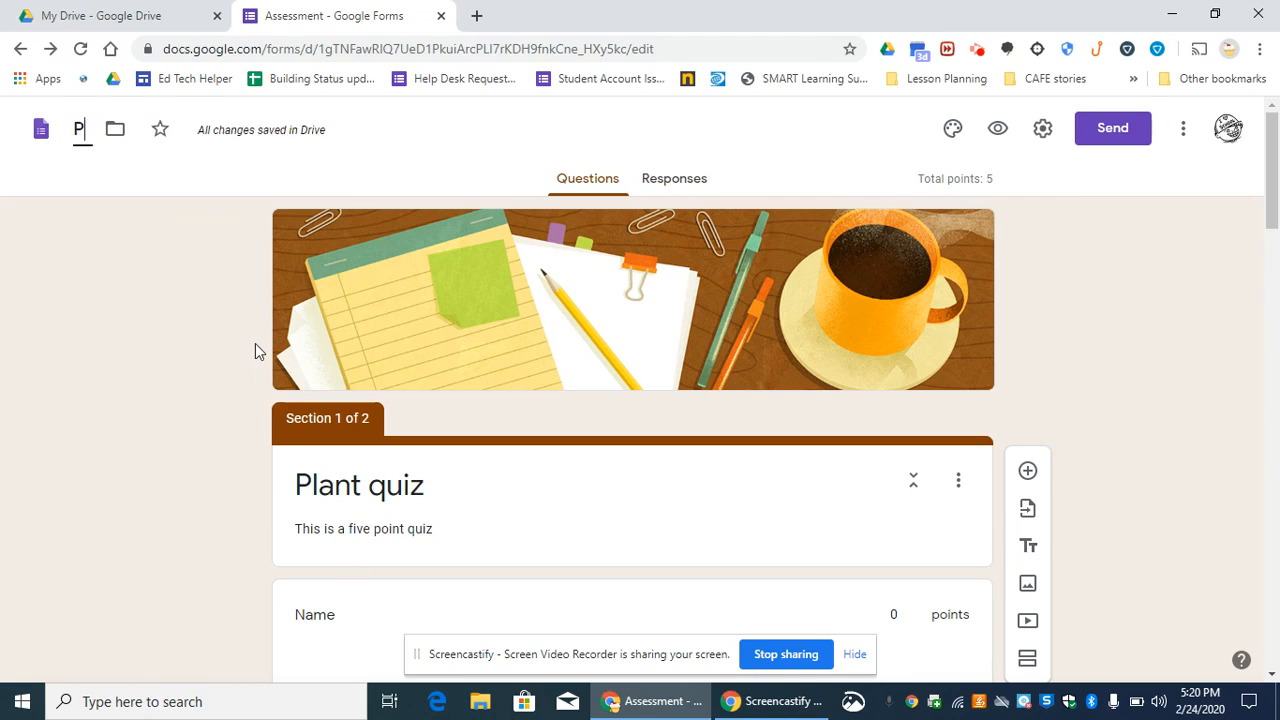
type("lant quiz")
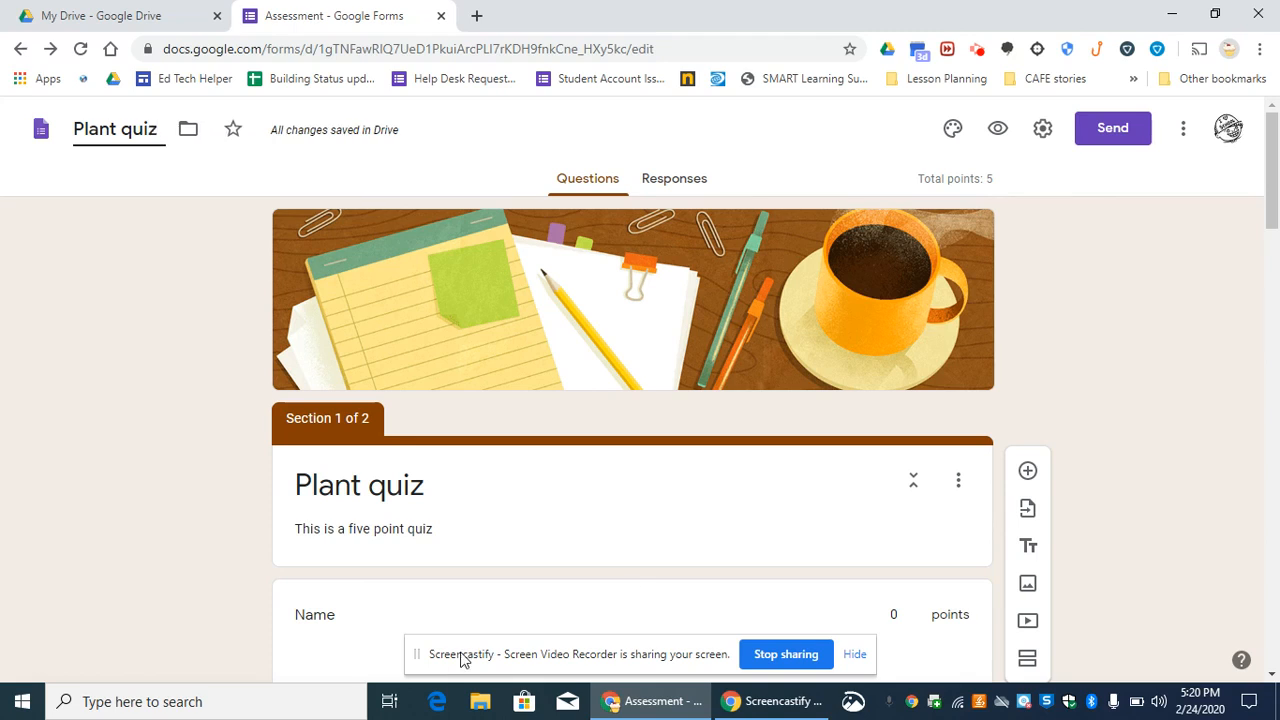
- Preview the quiz as respondents see it, look through its first page, and return to editing the form
left_click(997, 131)
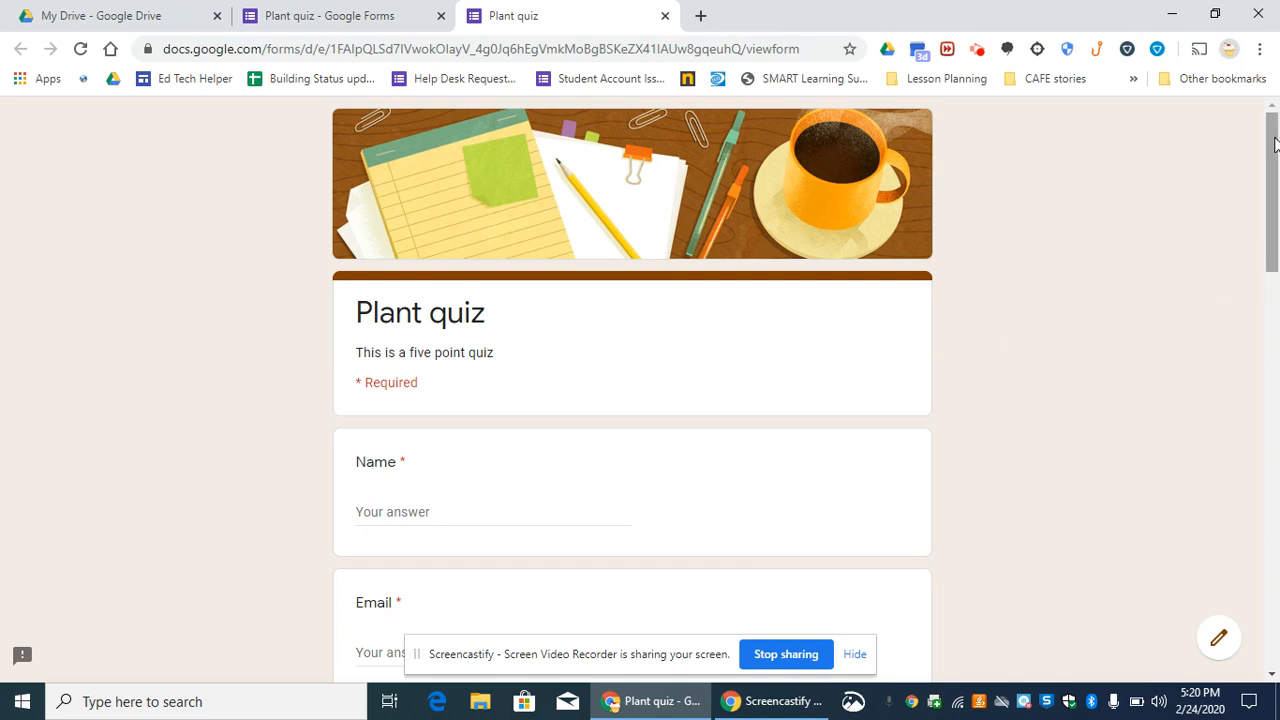
left_click_drag(1277, 135, 1277, 551)
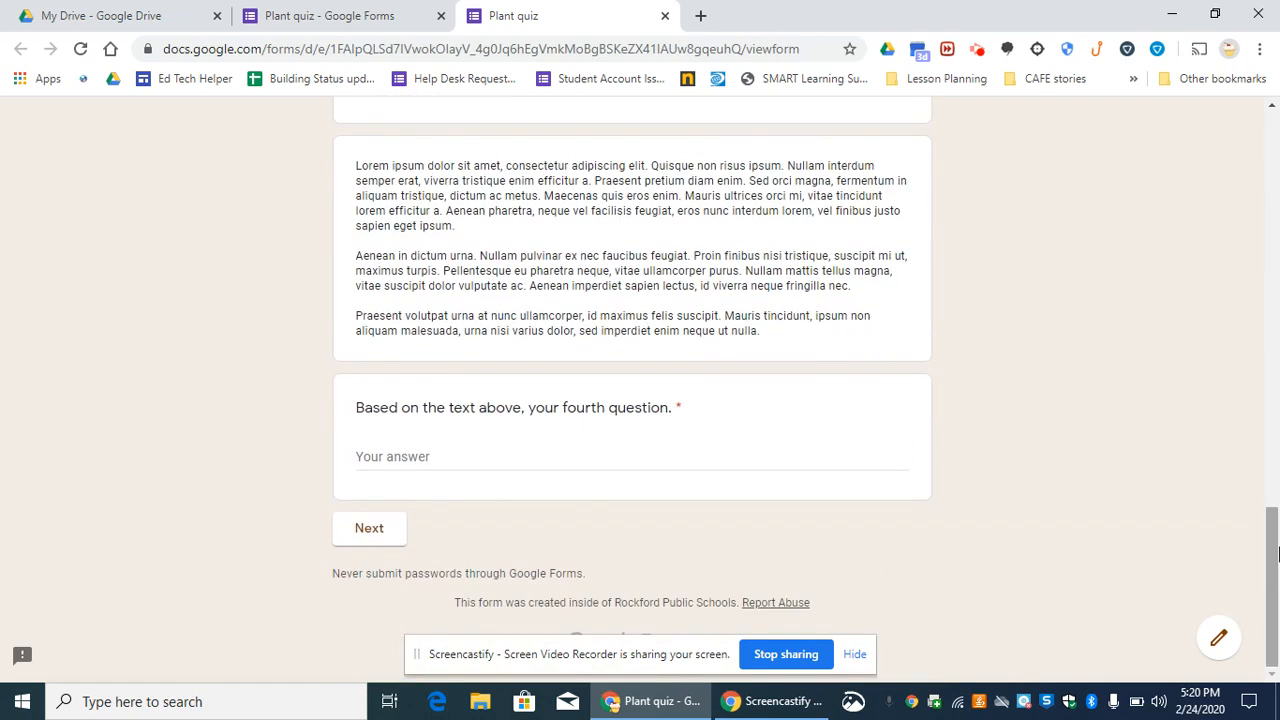
left_click(1219, 641)
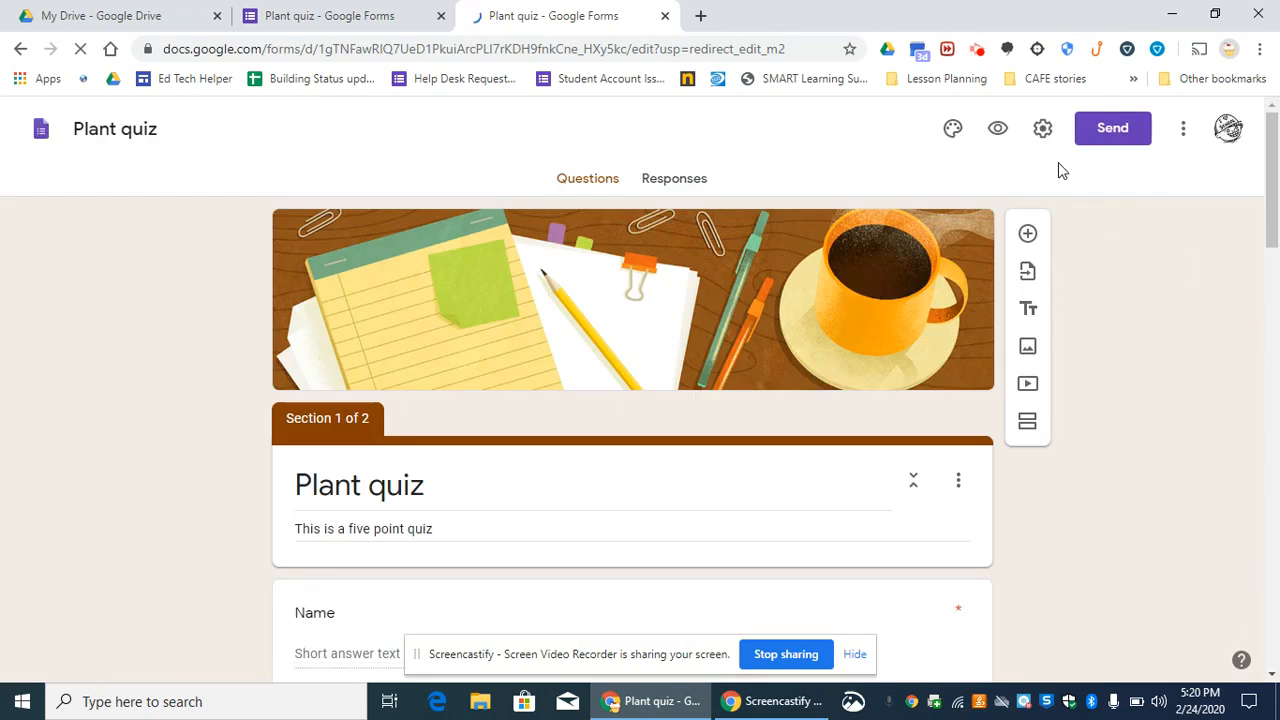
- Generate a shortened share link for the quiz, then close the send dialog and the extra form tab
left_click(1133, 131)
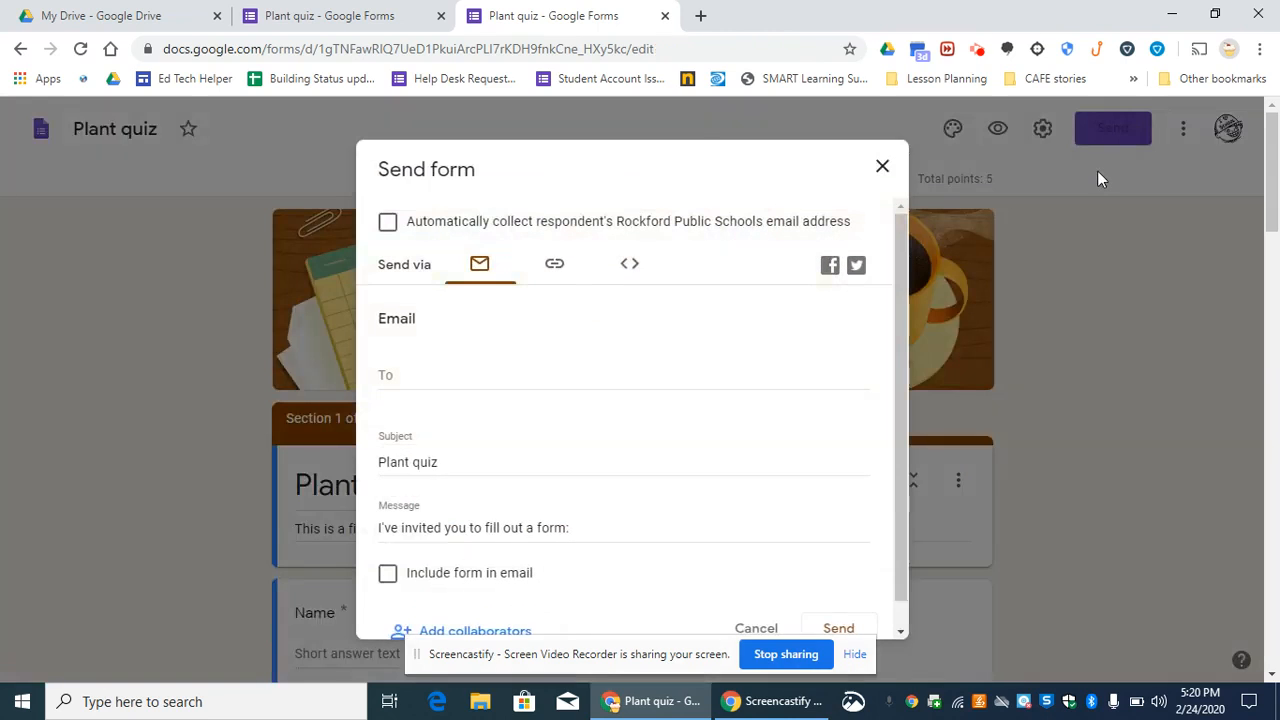
left_click(556, 268)
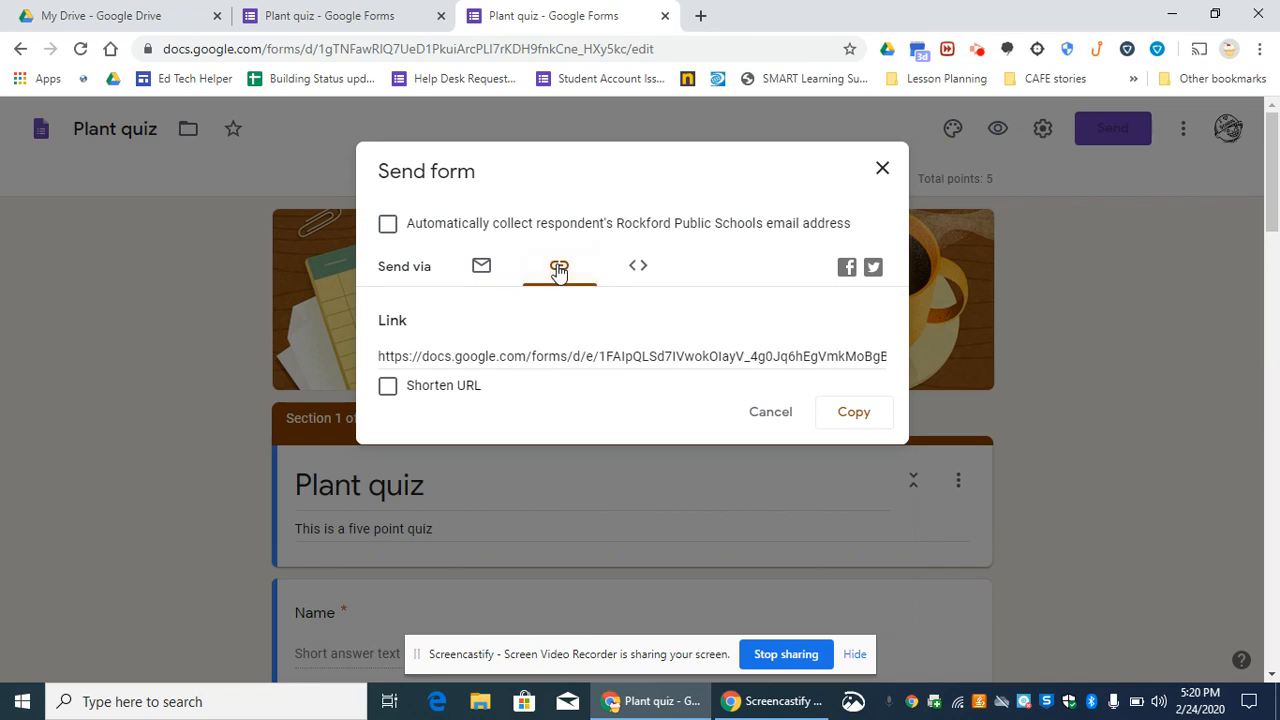
left_click(388, 388)
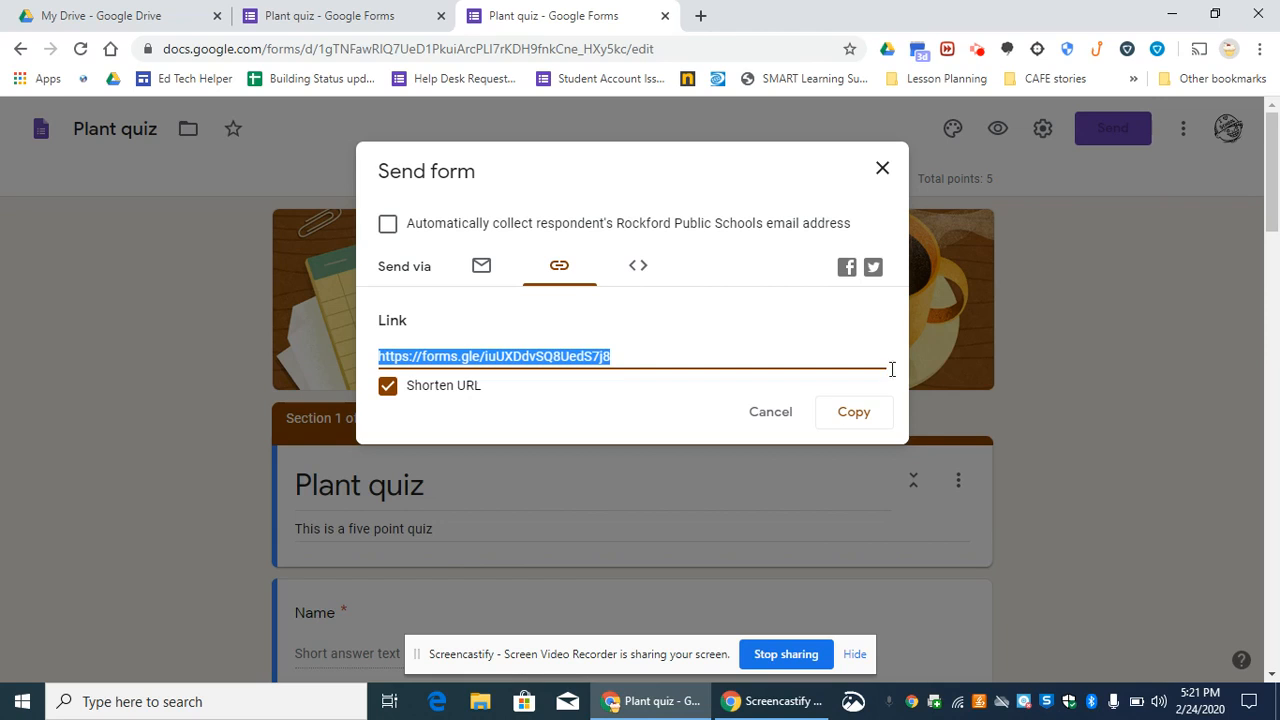
left_click(880, 171)
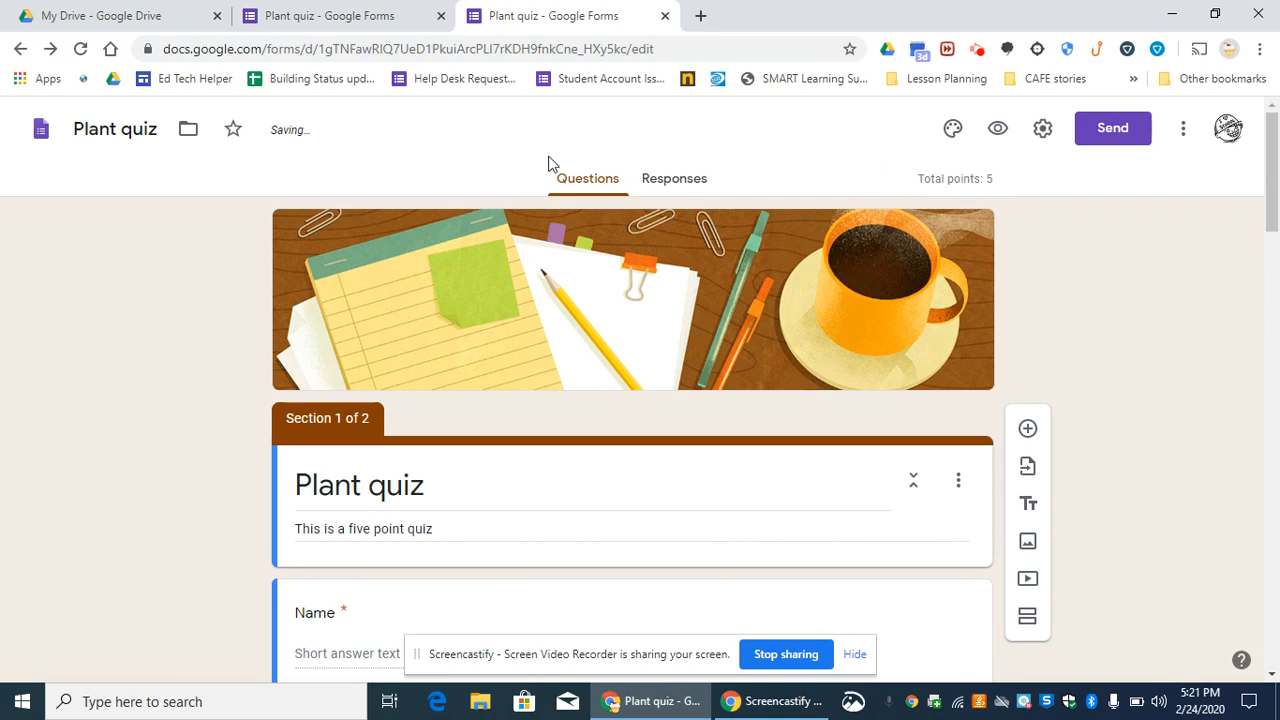
left_click(665, 16)
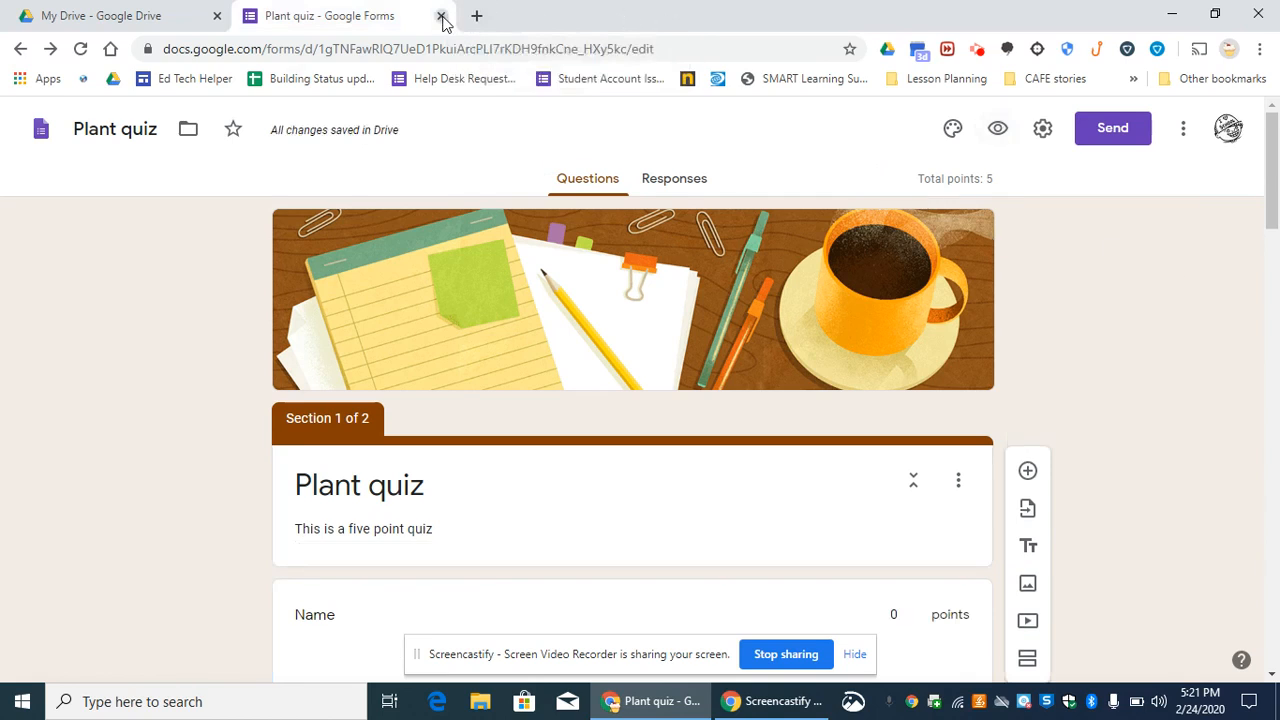
- Create a new form from the Worksheet template on the Google Forms home page and look through its contents
left_click(338, 52)
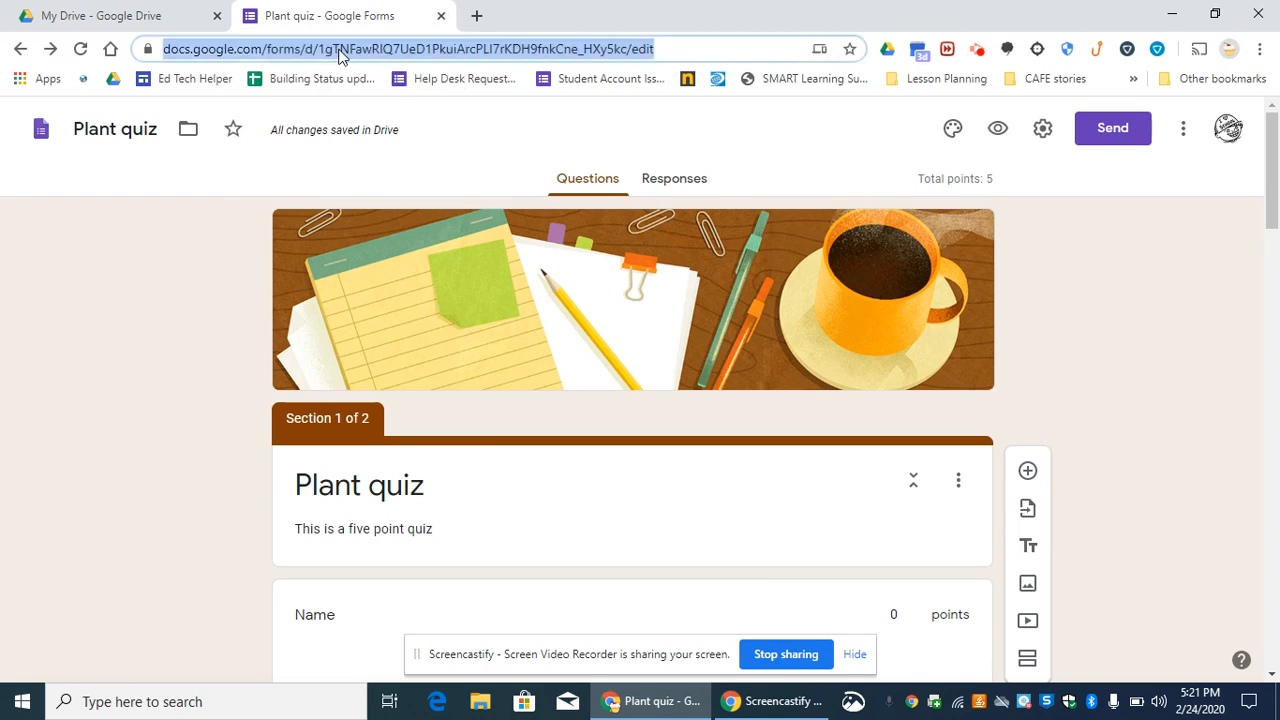
type("forms.google.com")
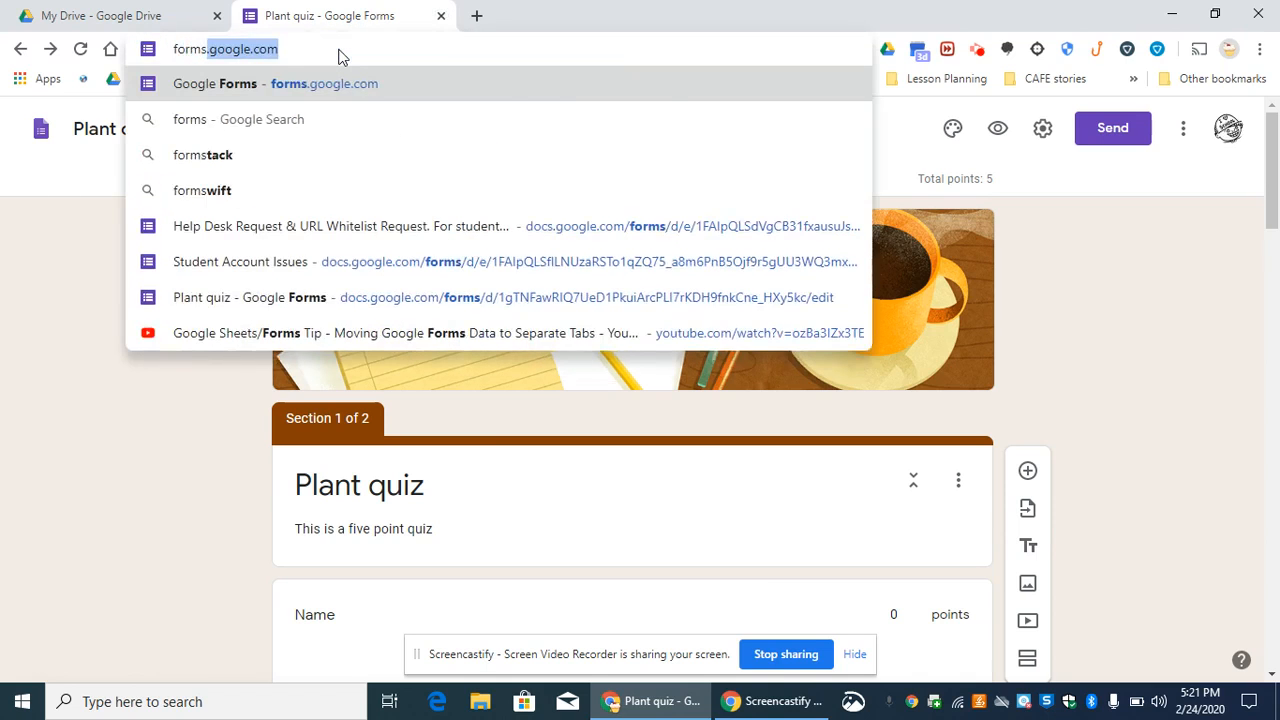
key("Return")
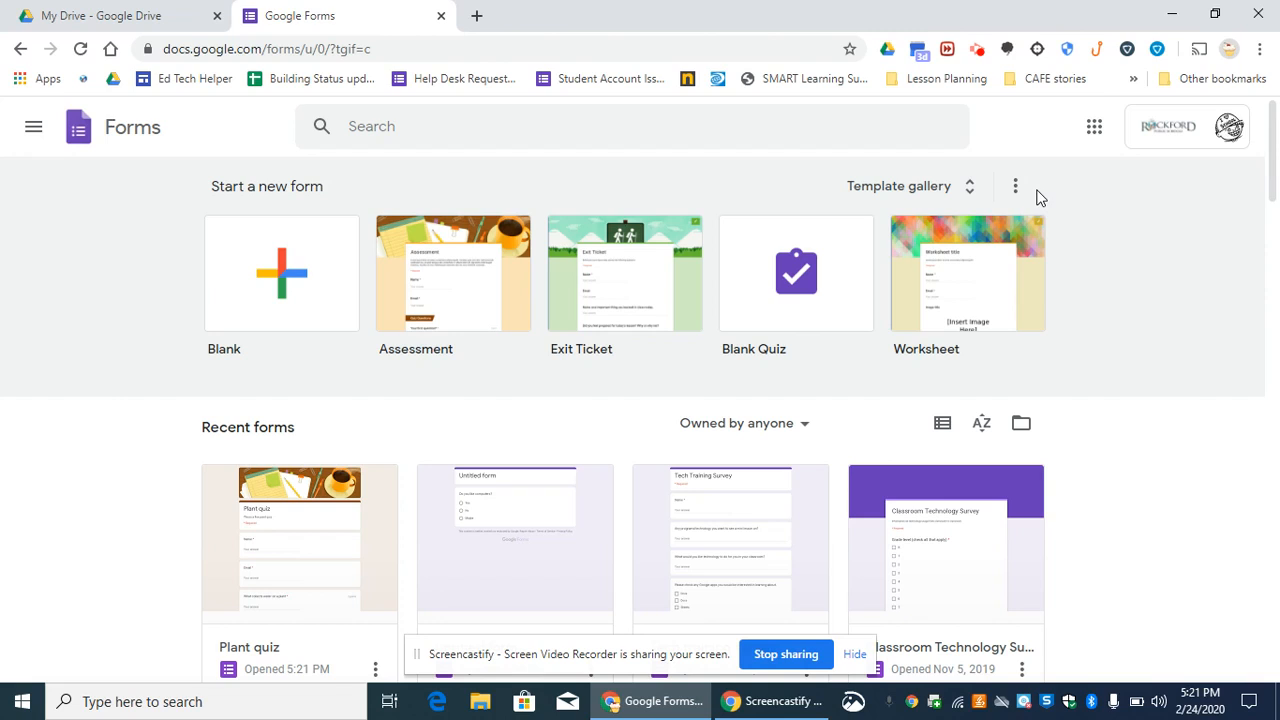
left_click(987, 258)
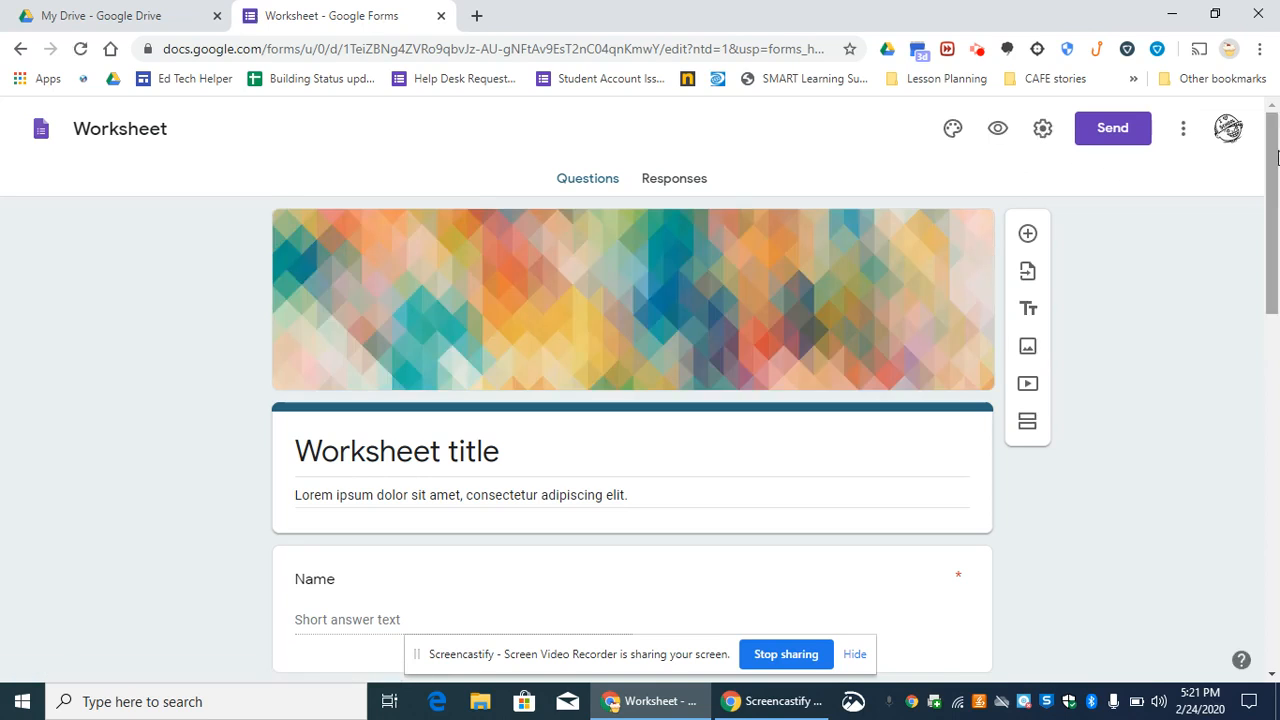
left_click_drag(1276, 157, 1274, 225)
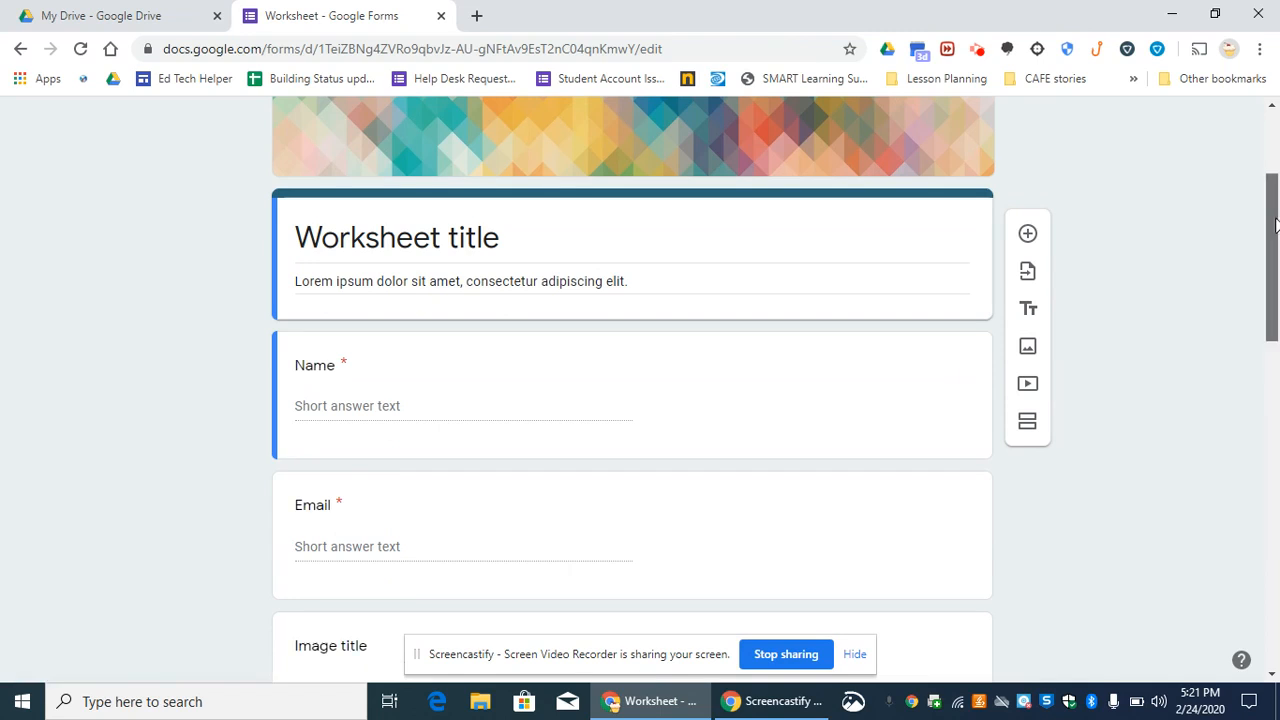
left_click_drag(1275, 225, 1274, 401)
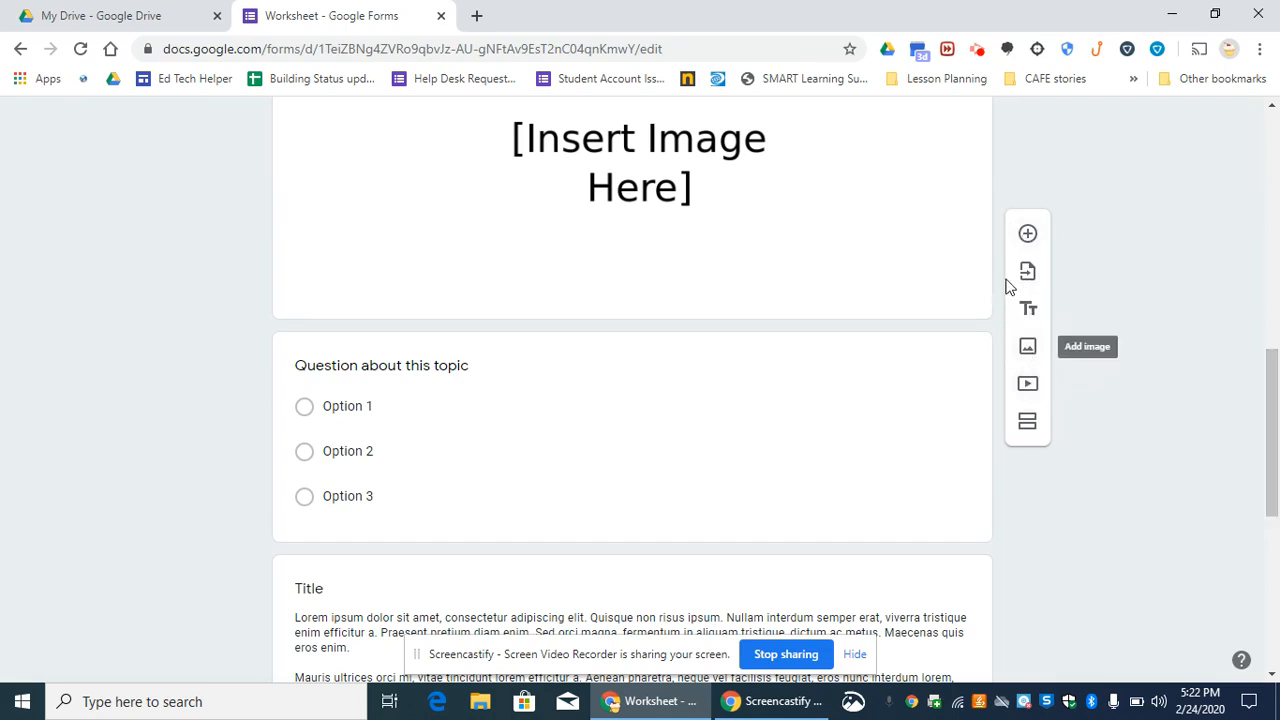
left_click_drag(1277, 445, 1276, 200)
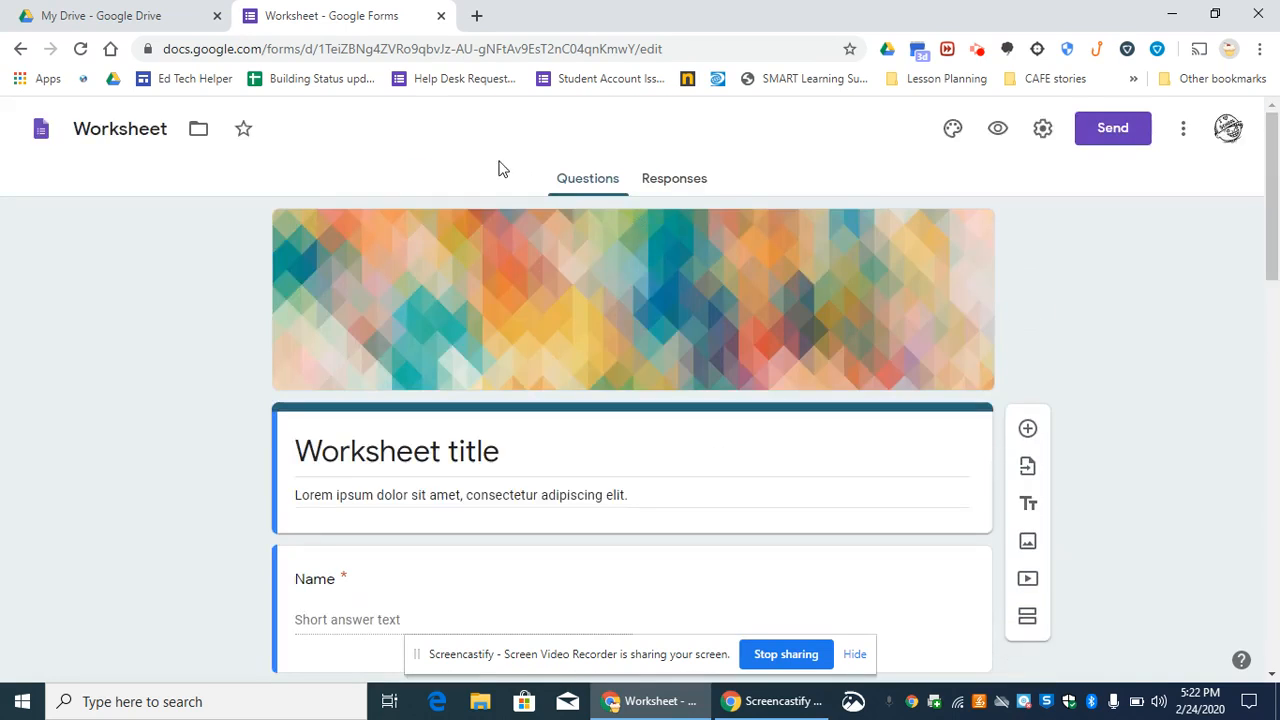